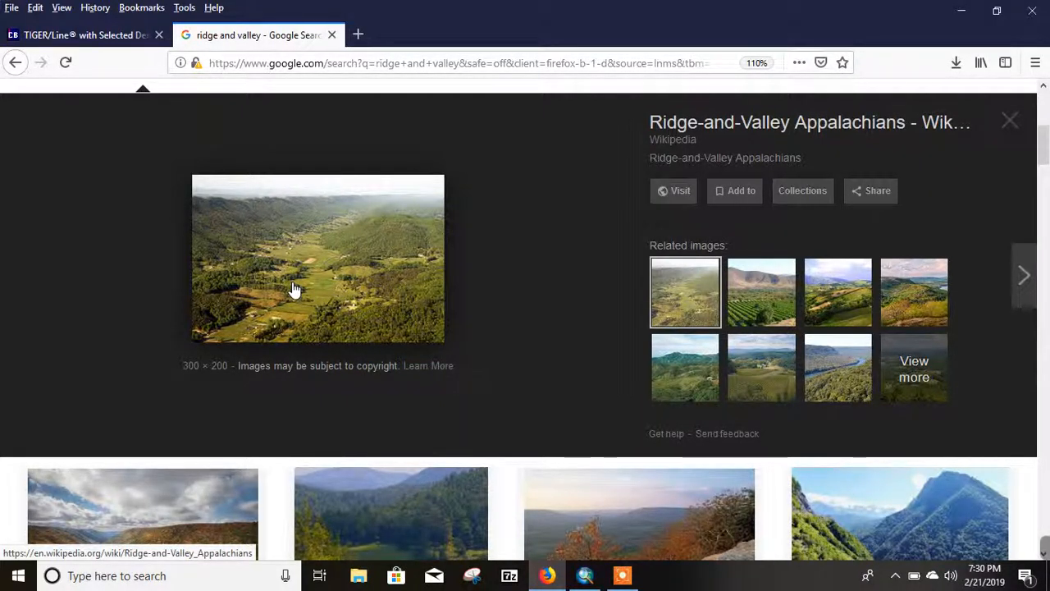
Step: Return to the "census tiger" search results and open the Census Bureau's TIGER Products page
{"action": "left_click", "coordinate": [96, 35]}
{"action": "scroll", "coordinate": [165, 194], "scroll_direction": "up", "scroll_amount": 2}
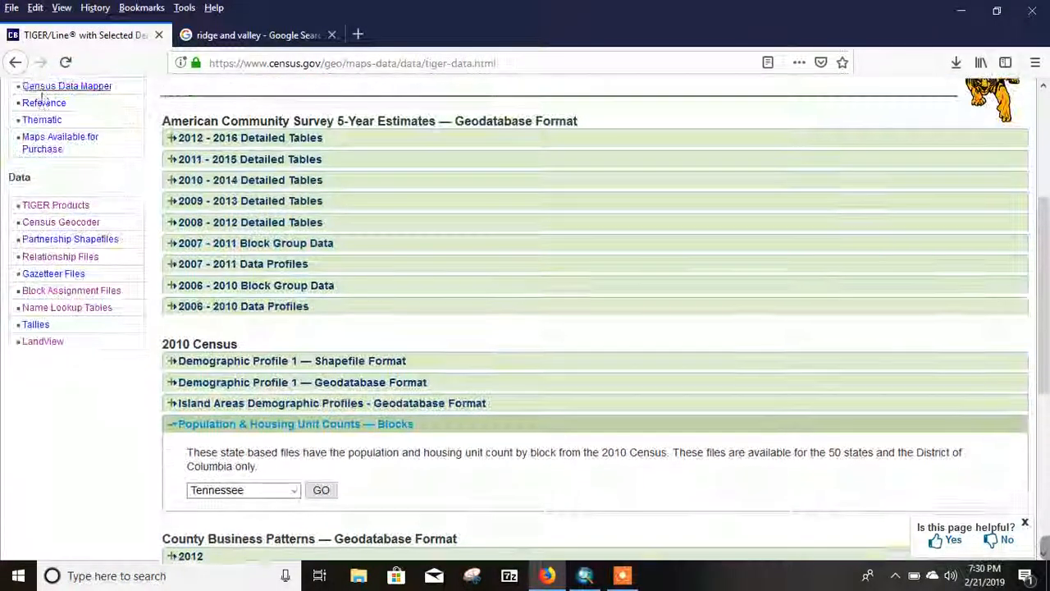
{"action": "left_click", "coordinate": [15, 64]}
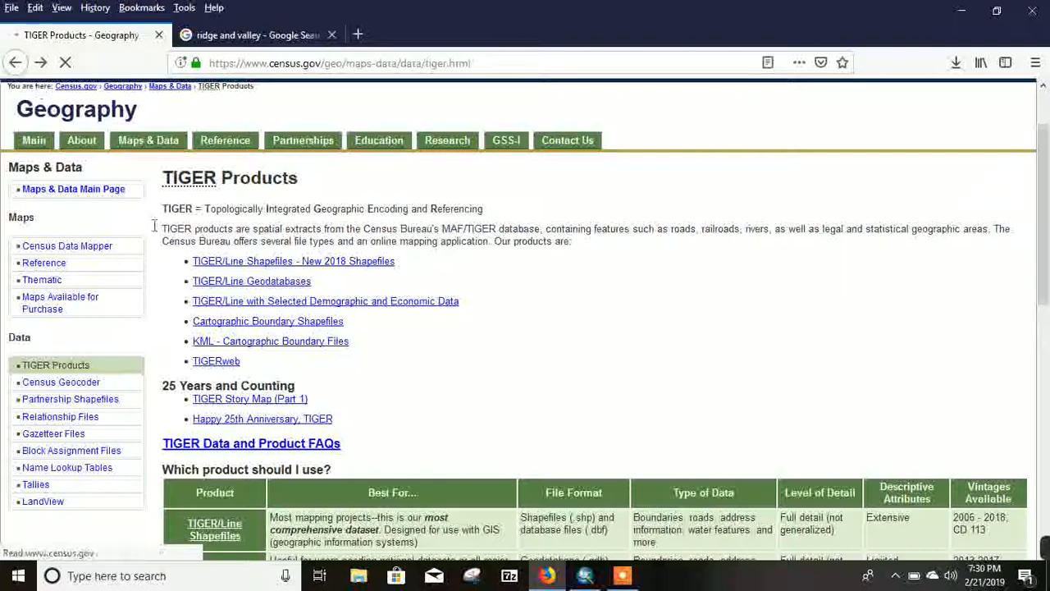
{"action": "left_click", "coordinate": [15, 62]}
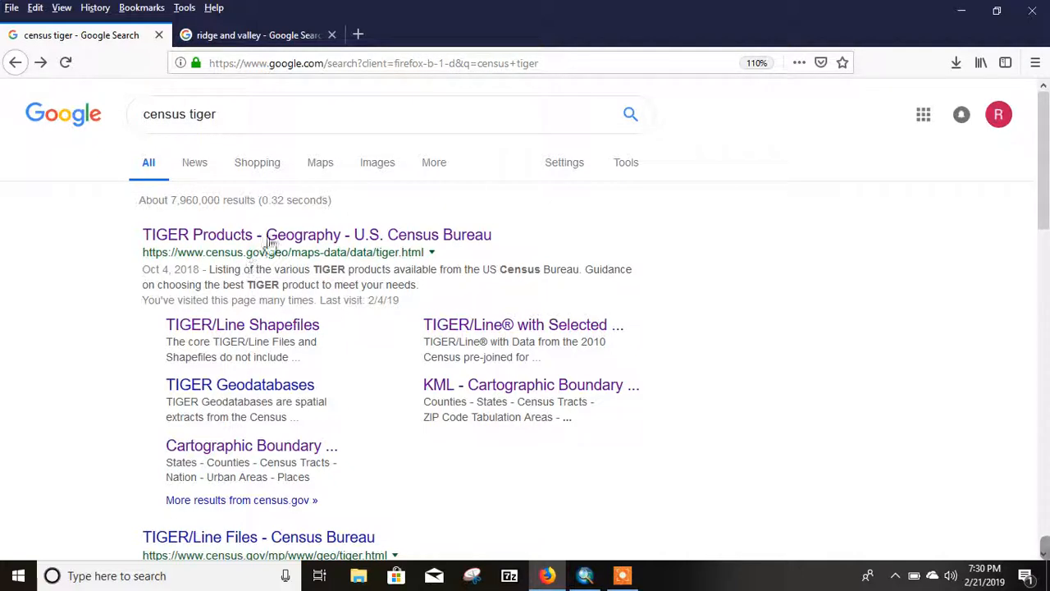
{"action": "left_click", "coordinate": [222, 237]}
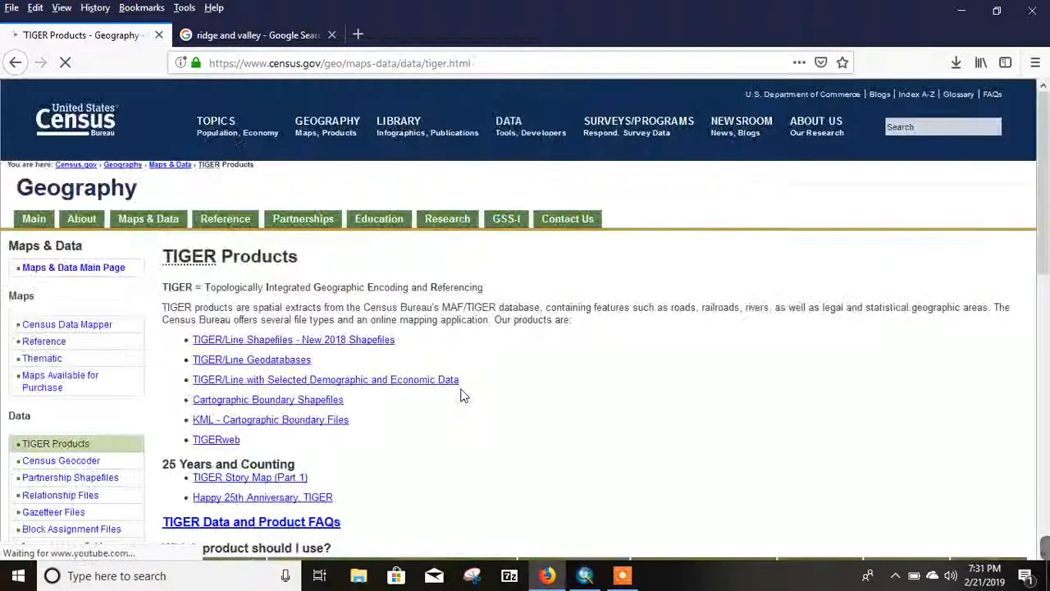
Step: Open TIGER/Line with Selected Demographic and Economic Data and expand Population & Housing Unit Counts — Blocks under 2010 Census
{"action": "scroll", "coordinate": [382, 395], "scroll_direction": "down", "scroll_amount": 2}
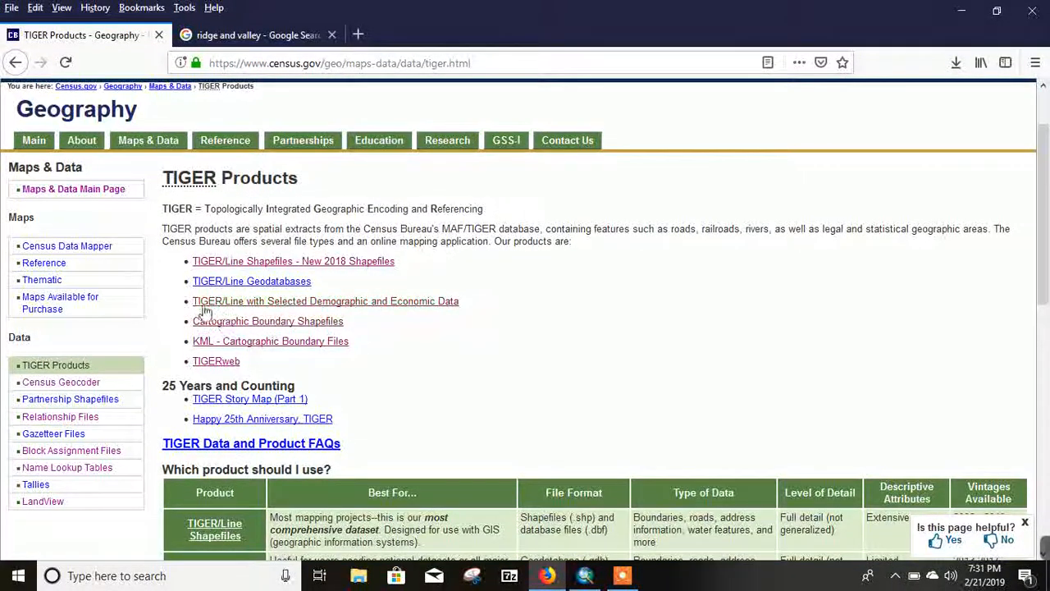
{"action": "left_click", "coordinate": [334, 307]}
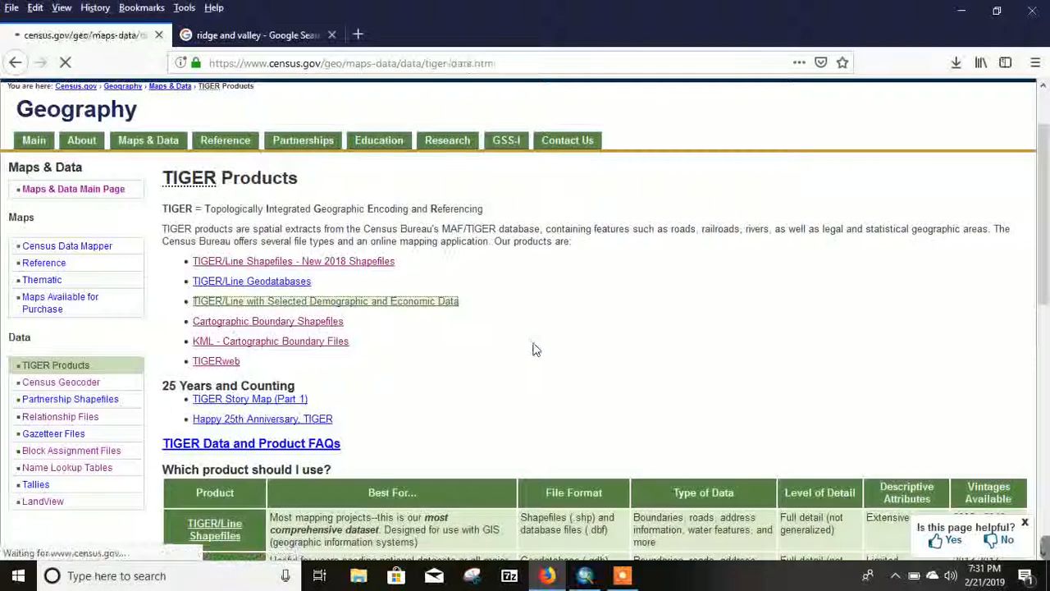
{"action": "scroll", "coordinate": [361, 407], "scroll_direction": "down", "scroll_amount": 5}
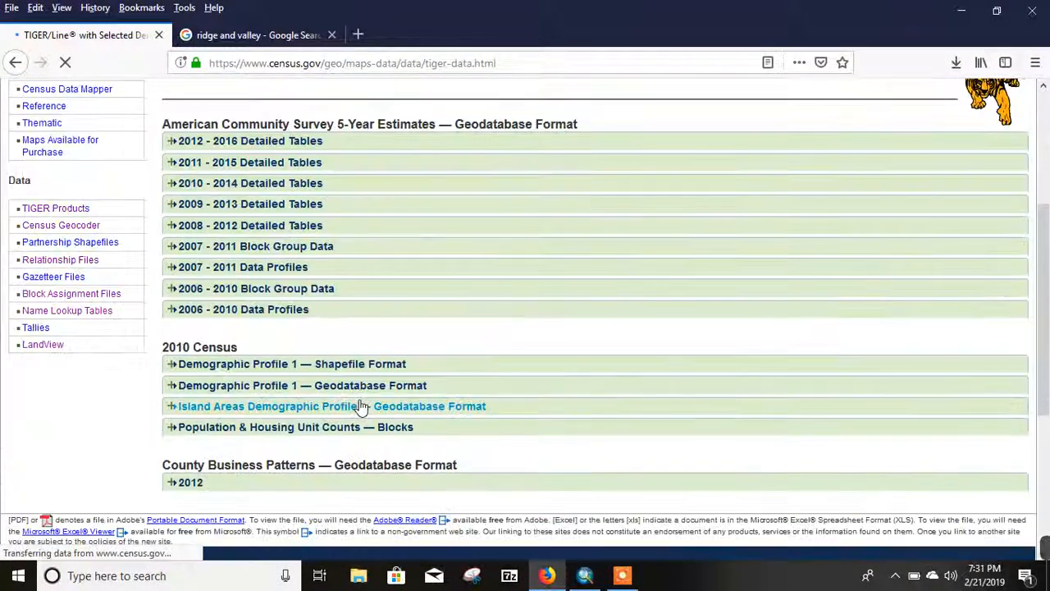
{"action": "left_click", "coordinate": [211, 427]}
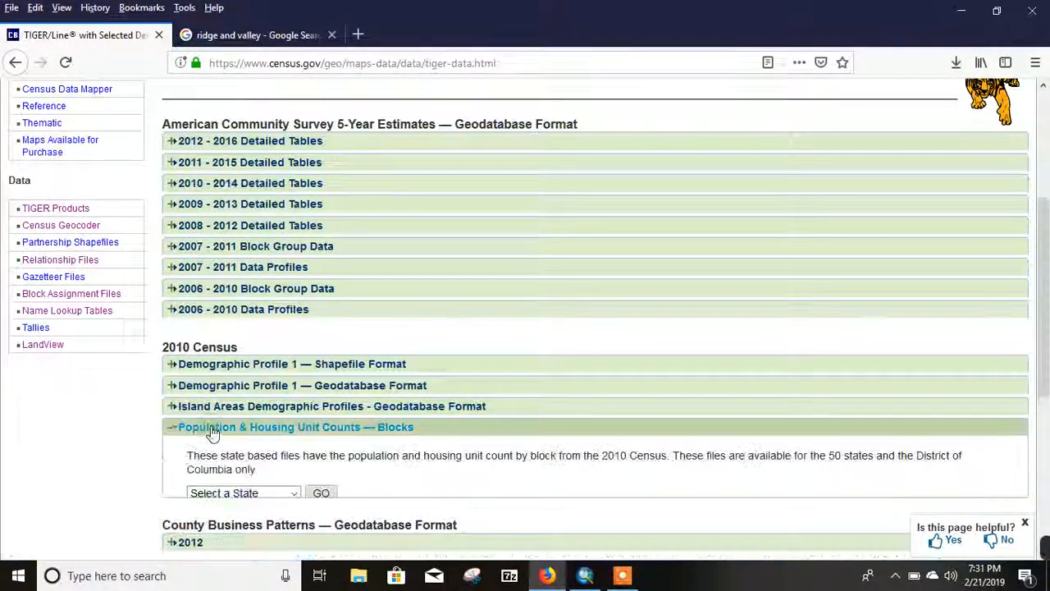
{"action": "scroll", "coordinate": [435, 359], "scroll_direction": "down", "scroll_amount": 2}
{"action": "scroll", "coordinate": [435, 359], "scroll_direction": "down", "scroll_amount": 1}
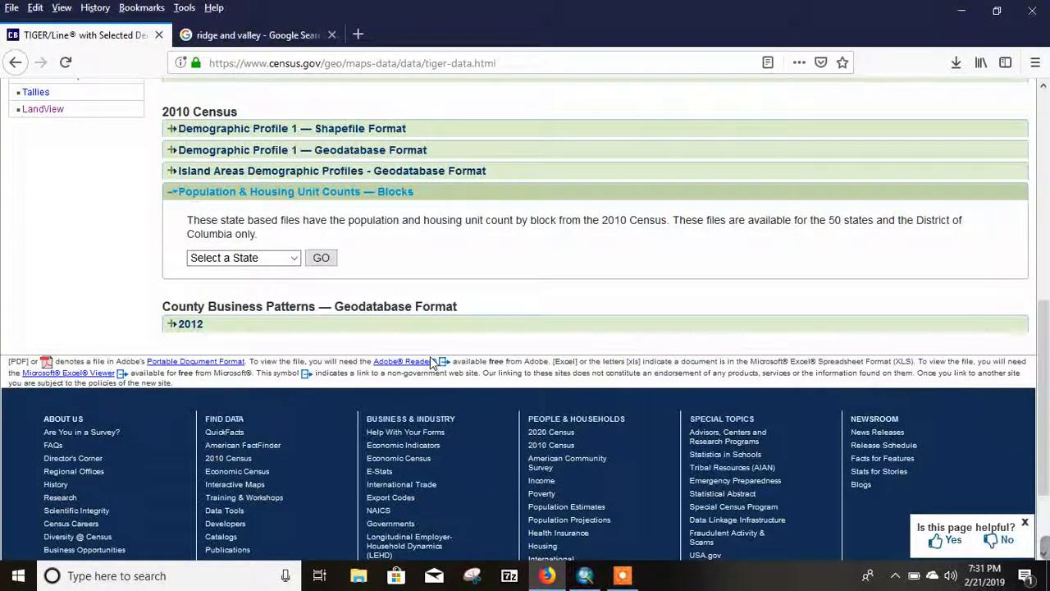
Step: Choose Tennessee for the block population and housing counts, request tabblock2010_47_pophu.zip, and dismiss the download prompt
{"action": "left_click", "coordinate": [293, 260]}
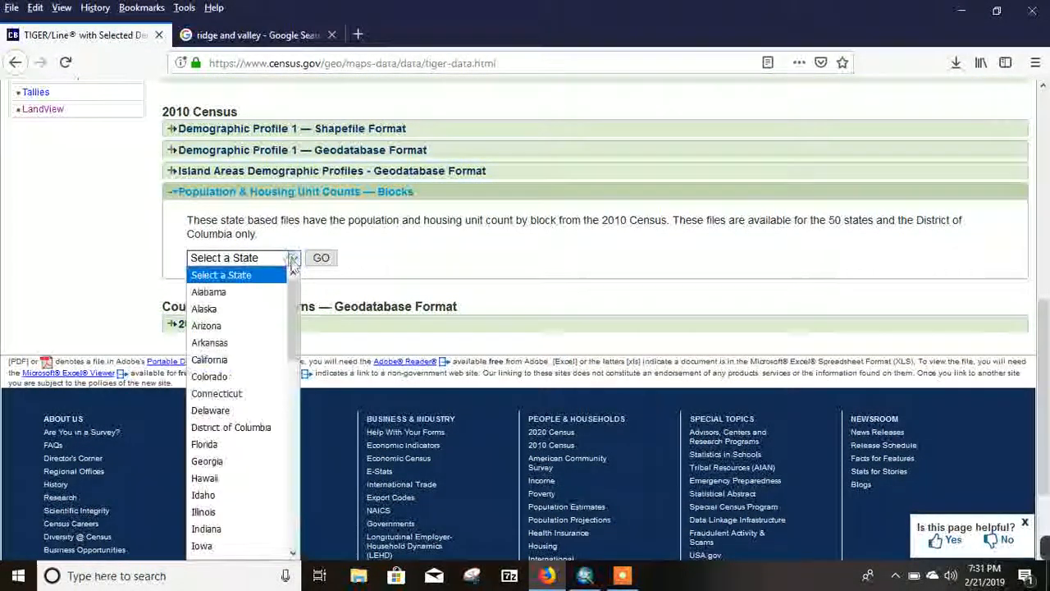
{"action": "scroll", "coordinate": [257, 371], "scroll_direction": "down", "scroll_amount": 7}
{"action": "scroll", "coordinate": [257, 375], "scroll_direction": "down", "scroll_amount": 3}
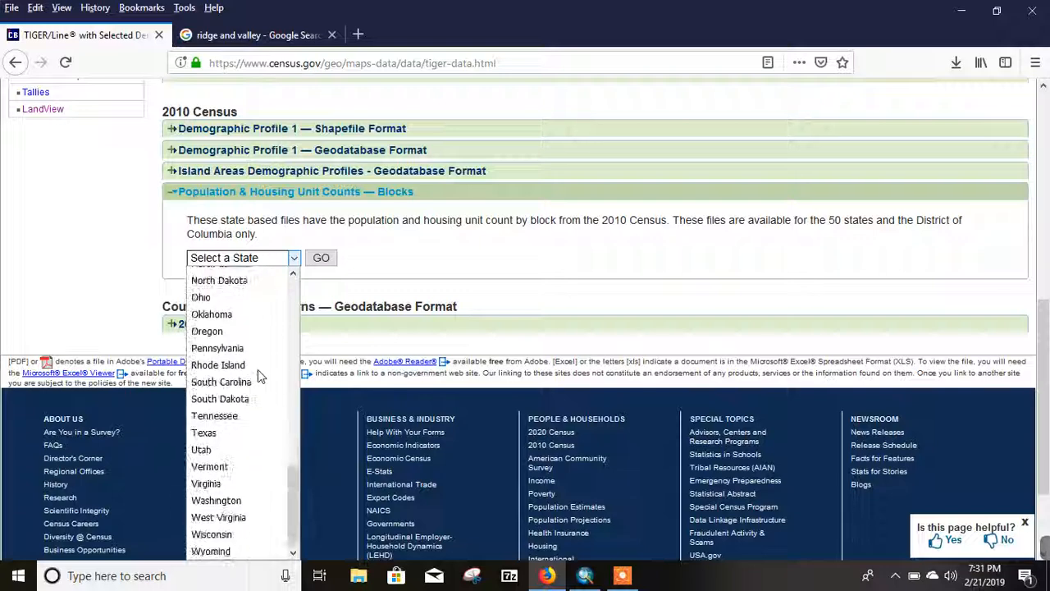
{"action": "left_click", "coordinate": [248, 417]}
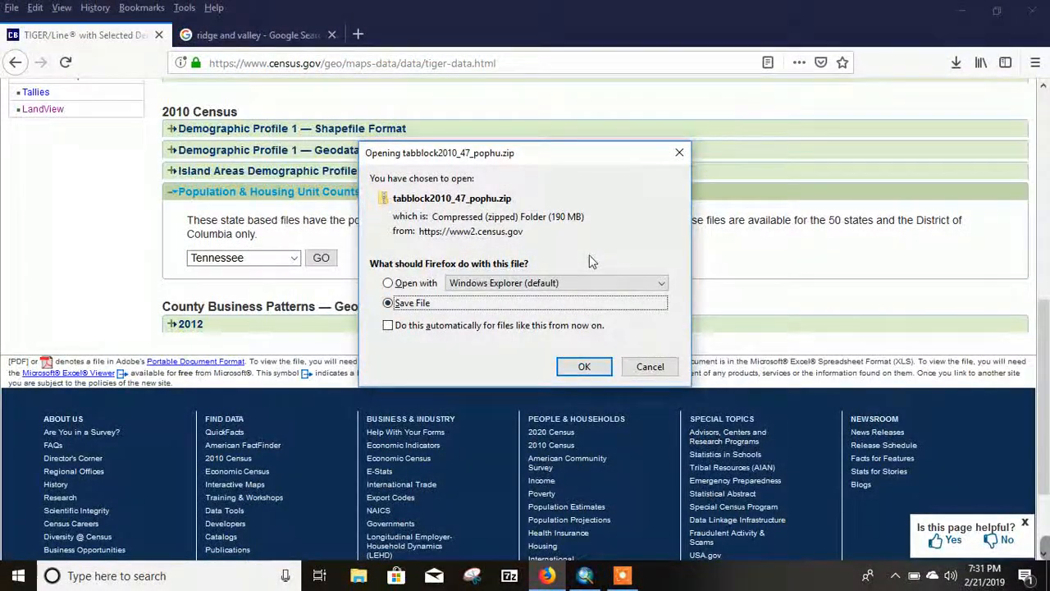
{"action": "left_click", "coordinate": [679, 155]}
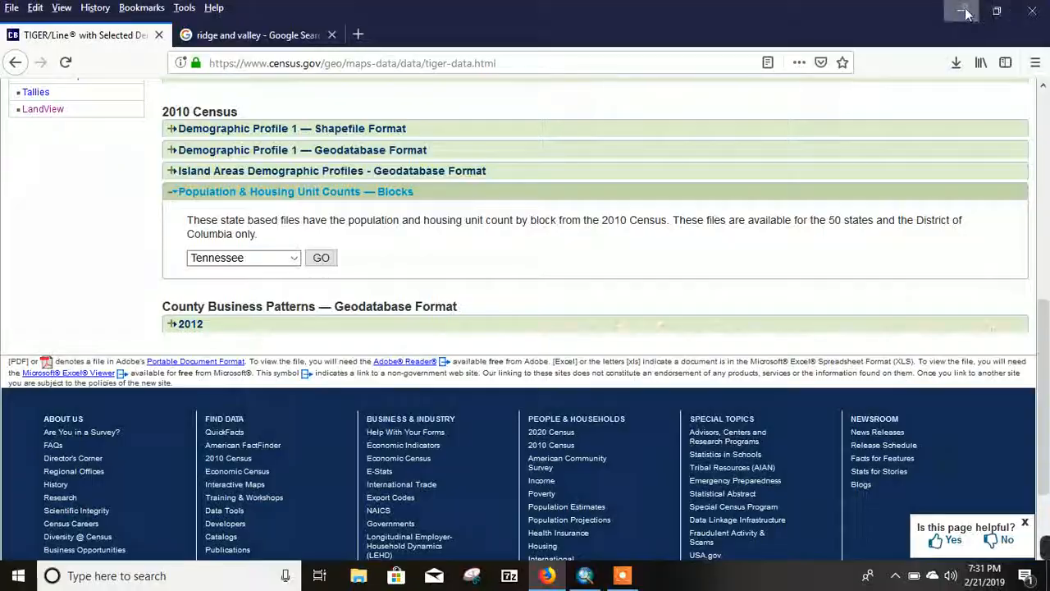
Step: Switch to ArcMap and add tabblock2.shp from the project's Census\Data2010 folder to the map
{"action": "left_click", "coordinate": [965, 12]}
{"action": "left_click", "coordinate": [585, 575]}
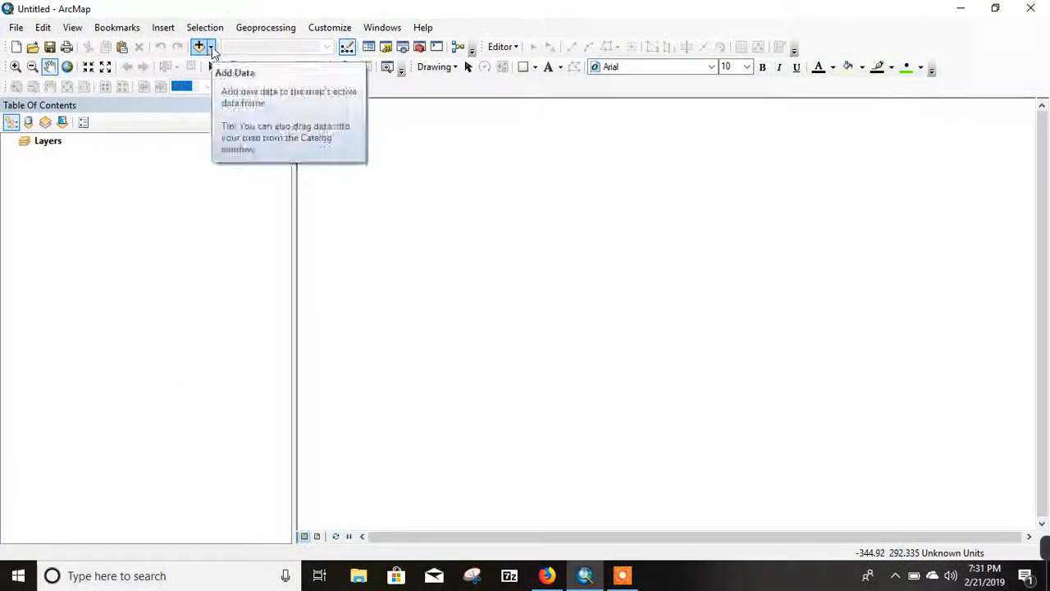
{"action": "left_click", "coordinate": [211, 47]}
{"action": "left_click", "coordinate": [237, 64]}
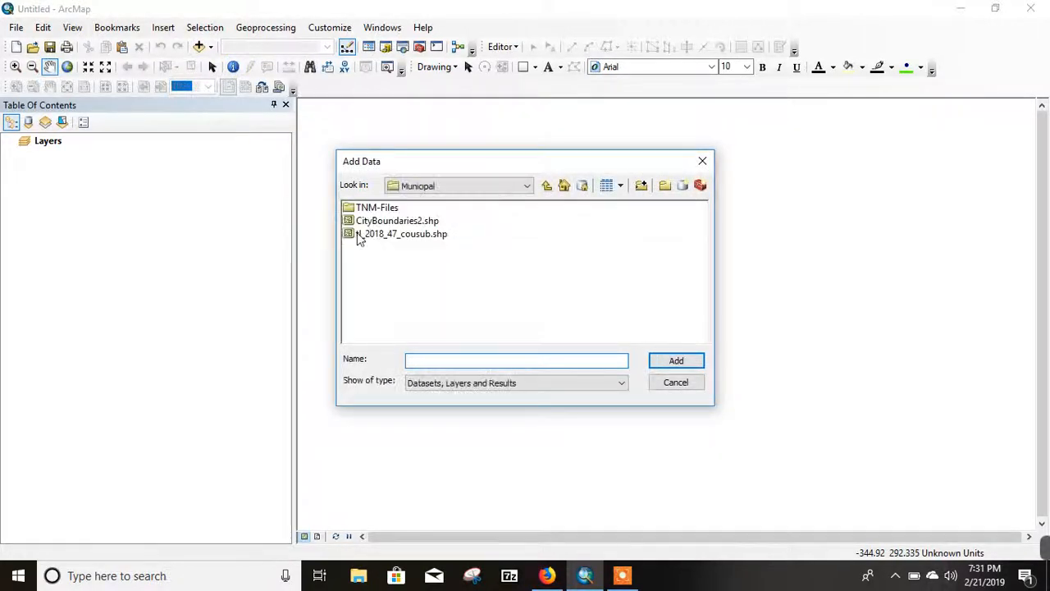
{"action": "left_click", "coordinate": [547, 187]}
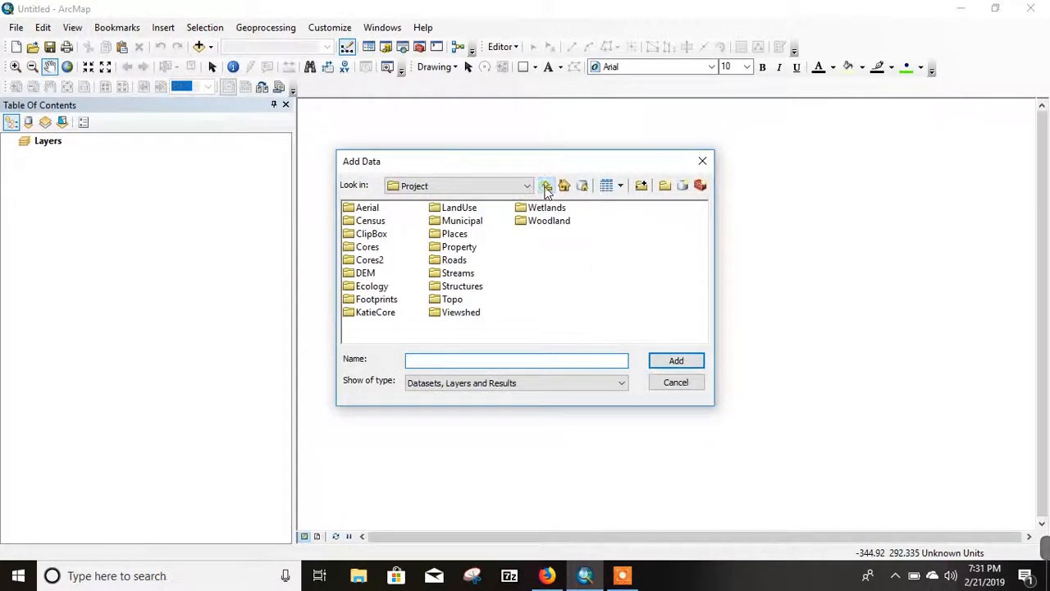
{"action": "double_click", "coordinate": [356, 223]}
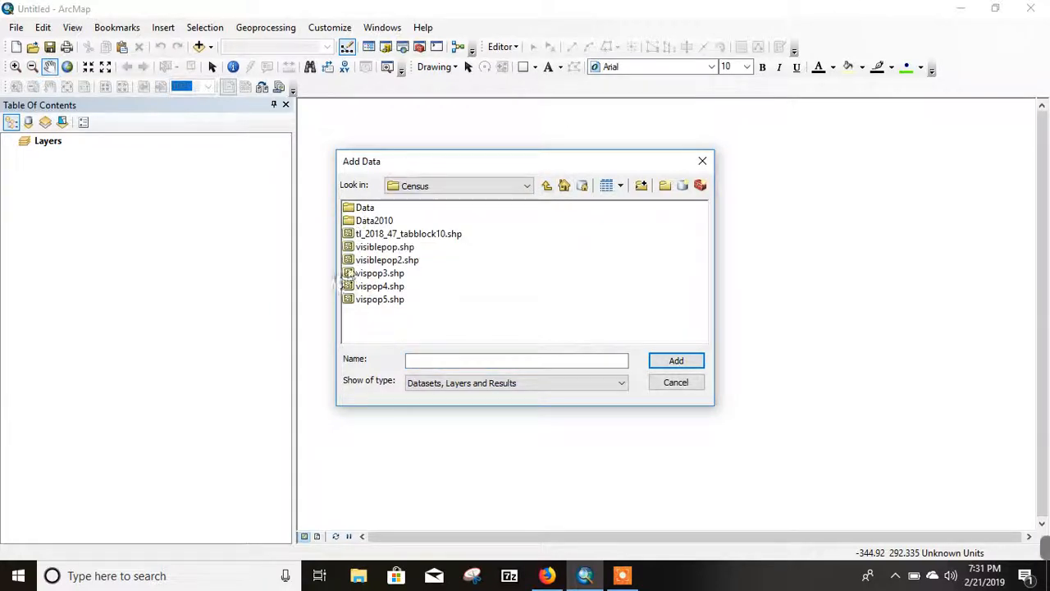
{"action": "double_click", "coordinate": [353, 223]}
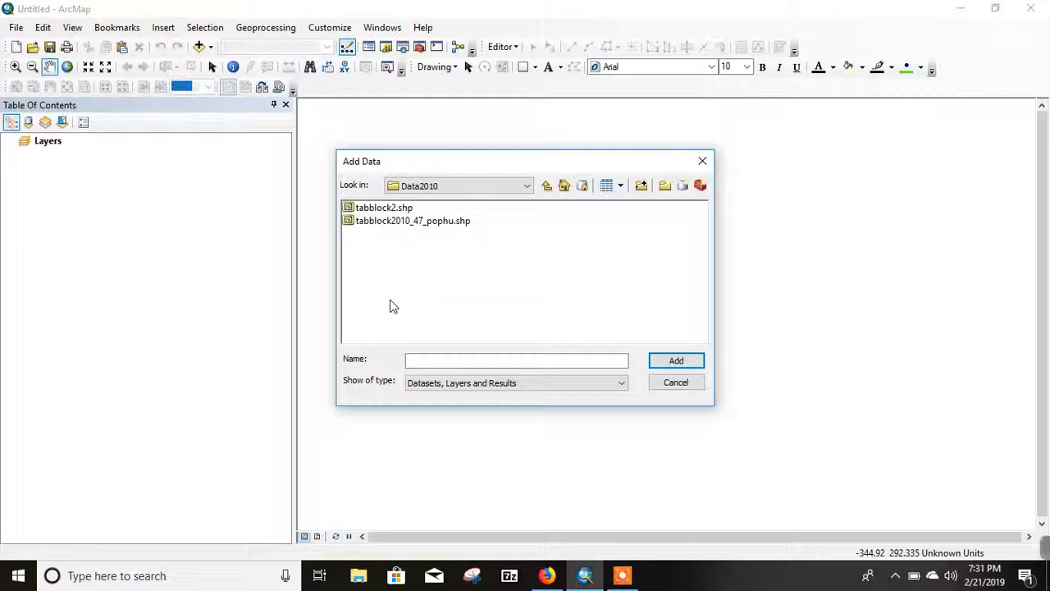
{"action": "left_click", "coordinate": [376, 208]}
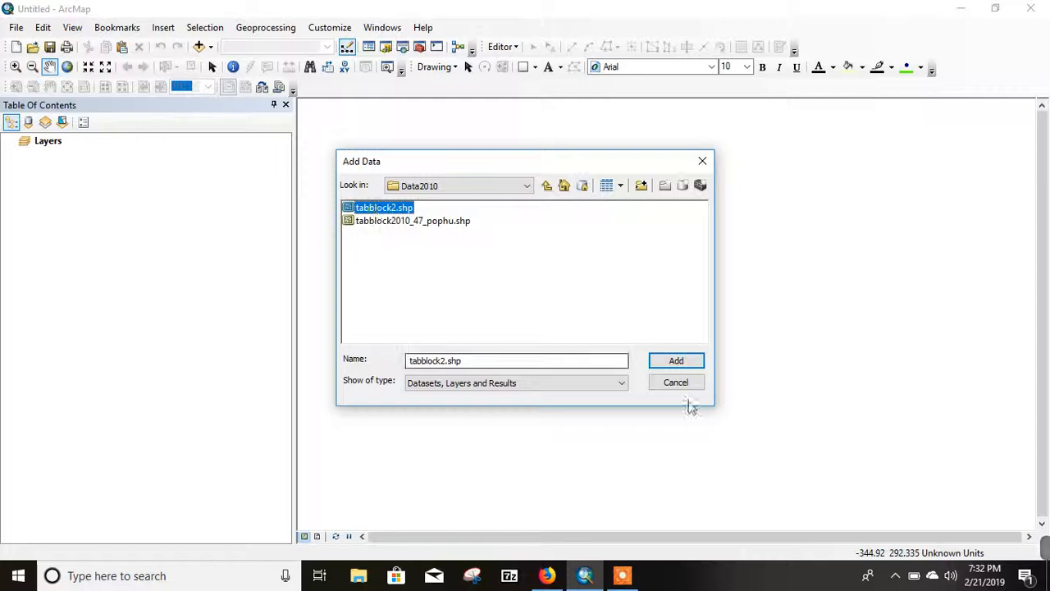
{"action": "left_click", "coordinate": [678, 363]}
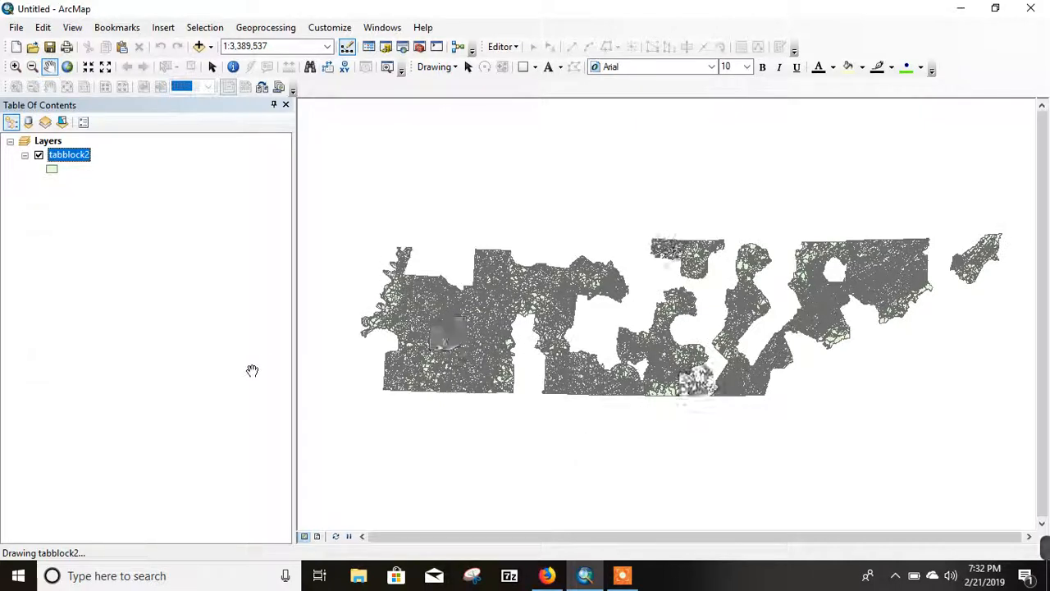
Step: Hide the tabblock2 layer and check the coordinate system in the data frame's properties
{"action": "left_click", "coordinate": [39, 155]}
{"action": "left_click", "coordinate": [48, 141]}
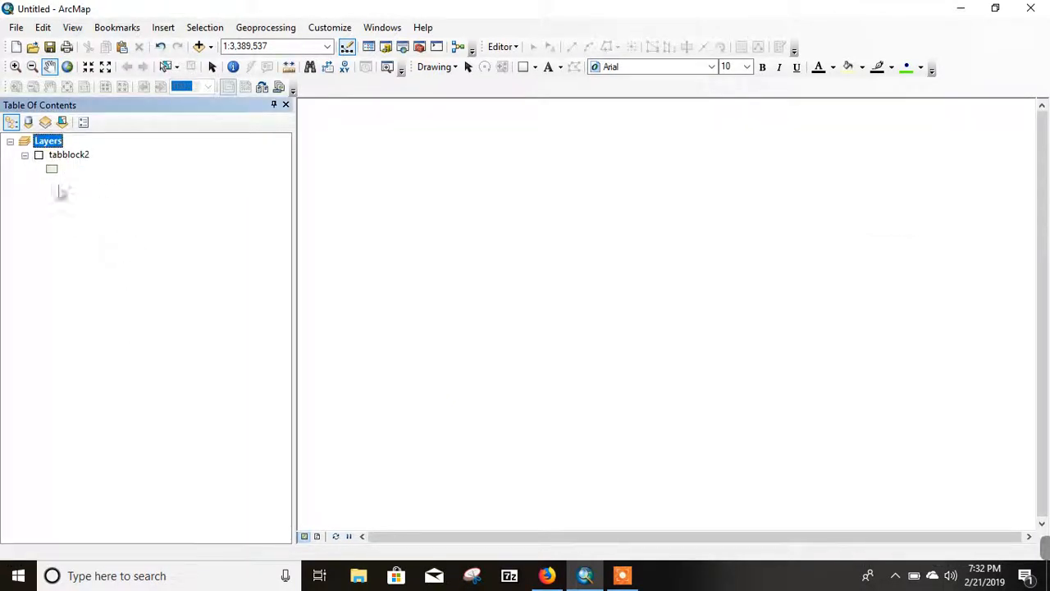
{"action": "right_click", "coordinate": [47, 141]}
{"action": "left_click", "coordinate": [135, 481]}
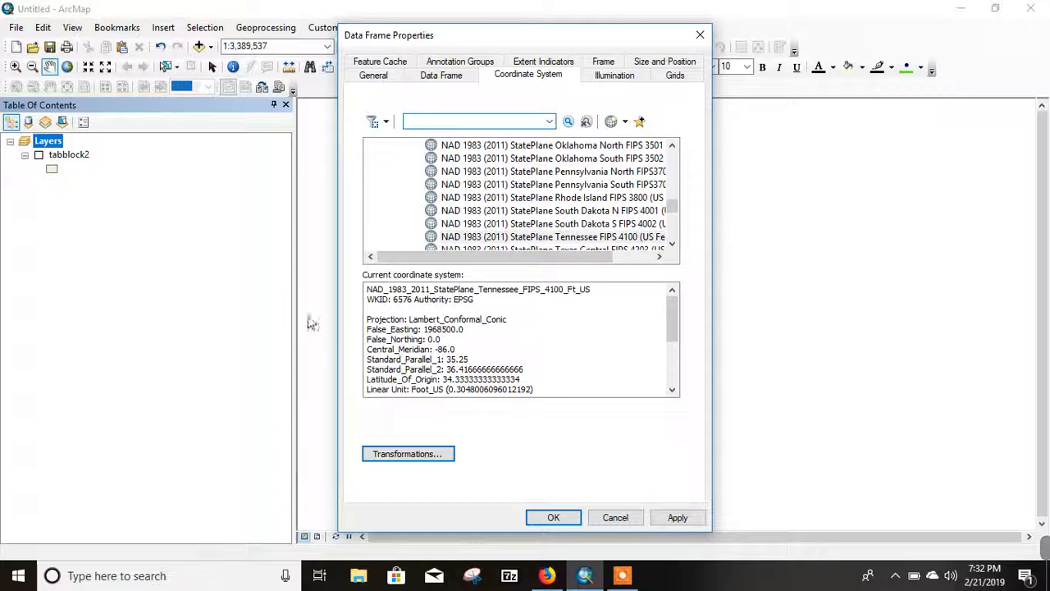
{"action": "left_click", "coordinate": [555, 519]}
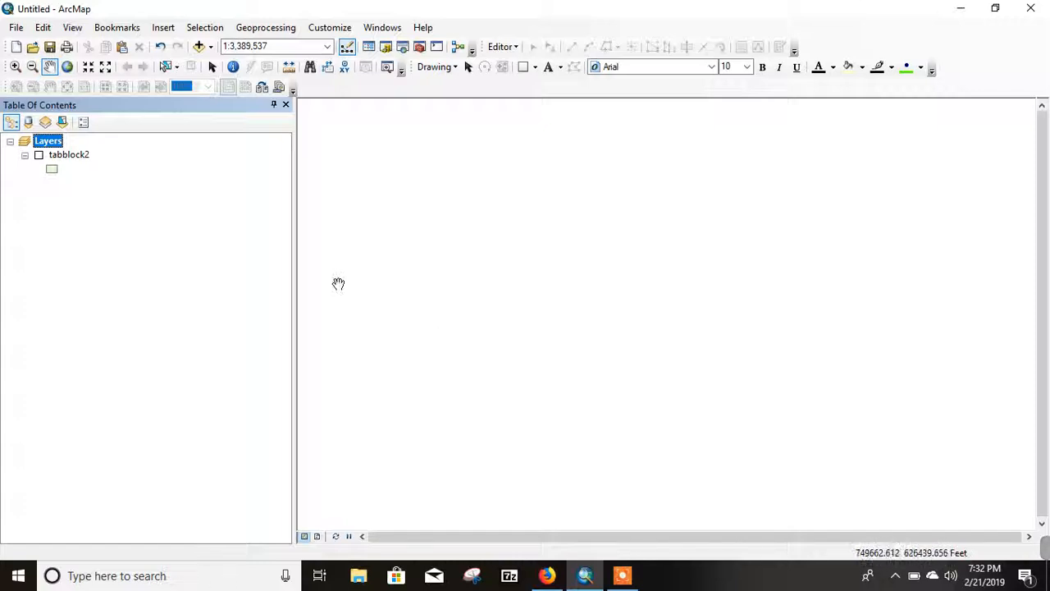
Step: Add the dem2 raster from the subfolder of the project's DEM folder to the map
{"action": "left_click", "coordinate": [211, 47]}
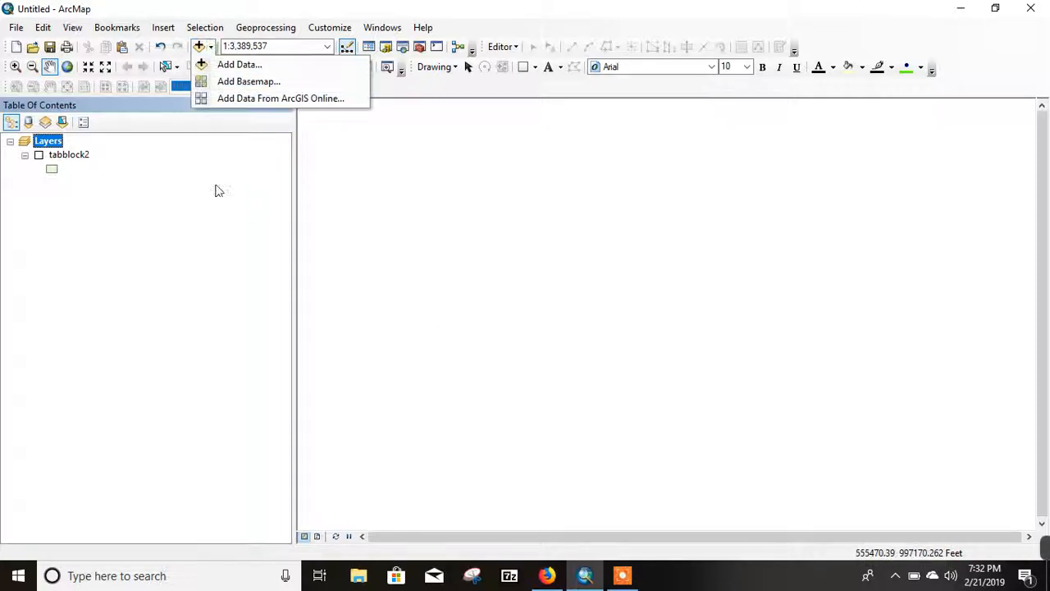
{"action": "left_click", "coordinate": [238, 64]}
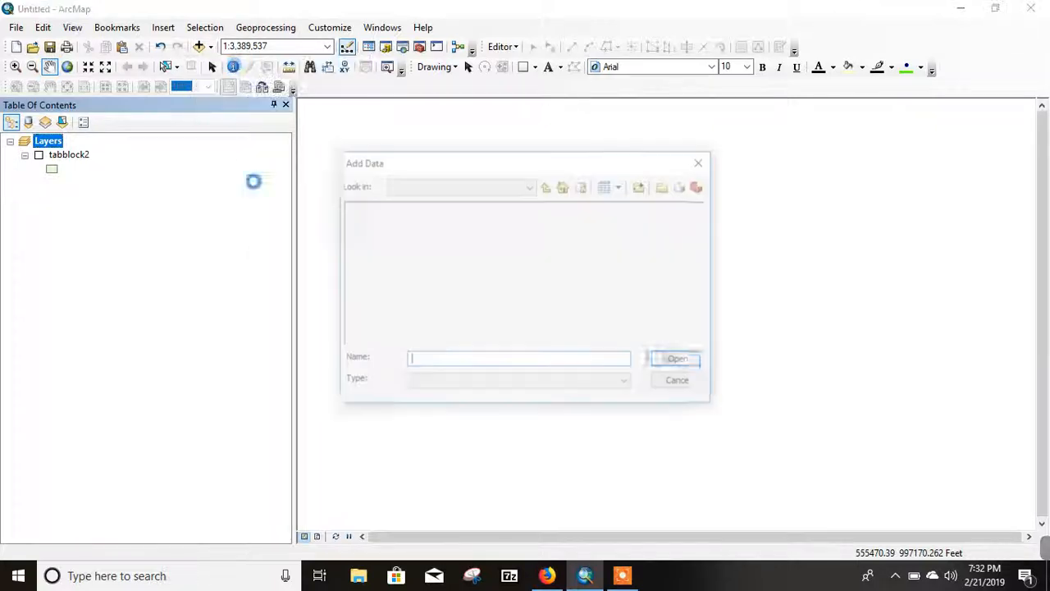
{"action": "left_click", "coordinate": [547, 187]}
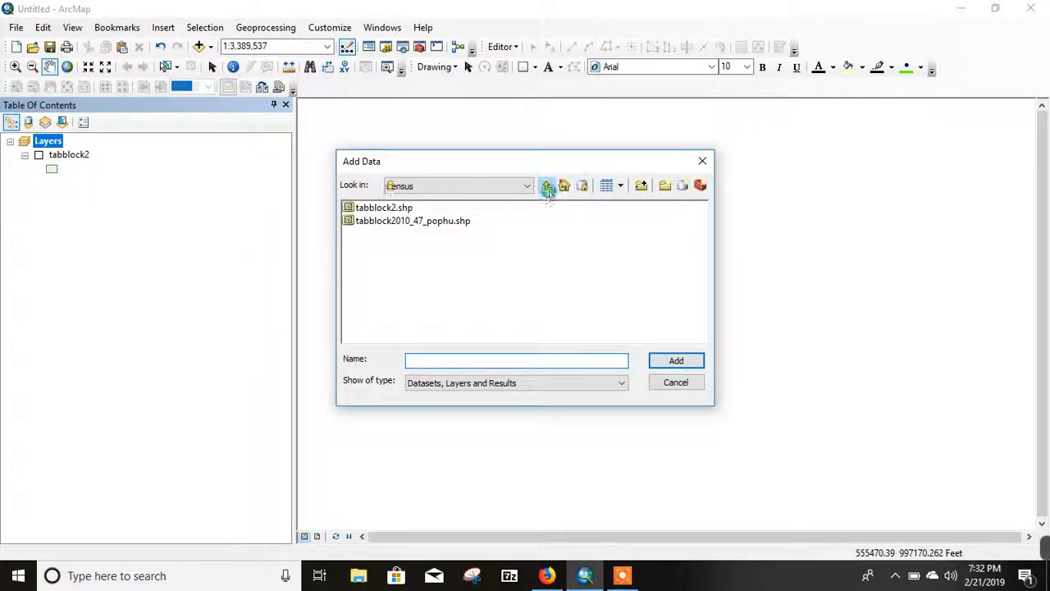
{"action": "left_click", "coordinate": [545, 187]}
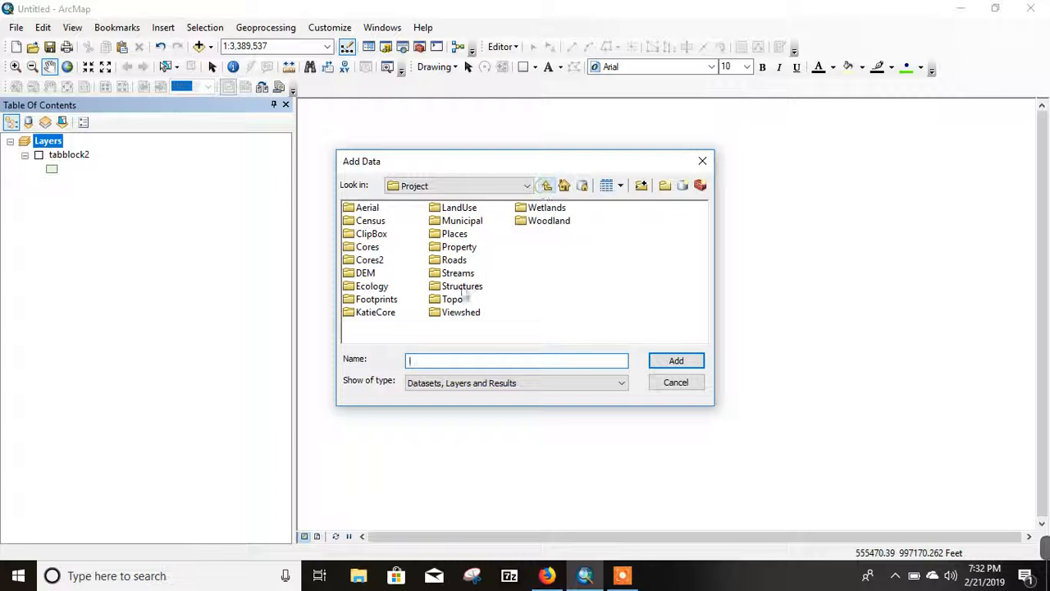
{"action": "left_click", "coordinate": [364, 277]}
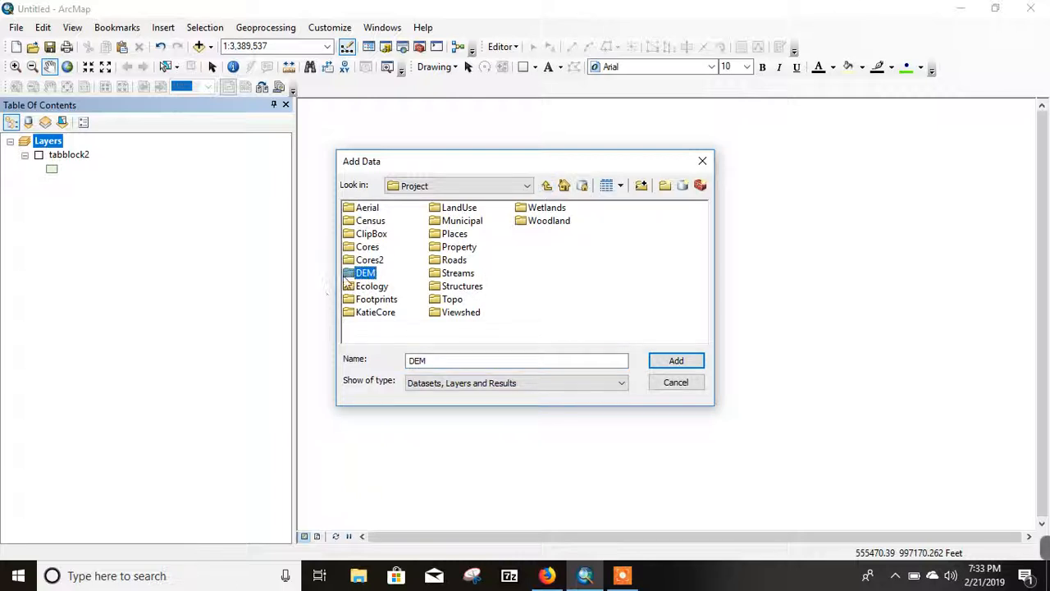
{"action": "double_click", "coordinate": [349, 276]}
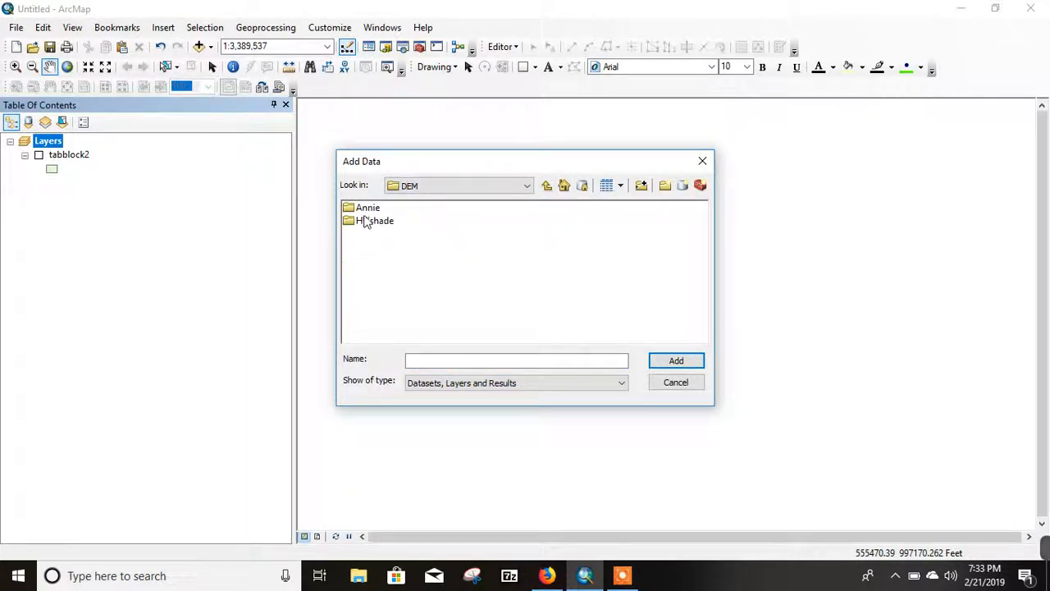
{"action": "double_click", "coordinate": [363, 209]}
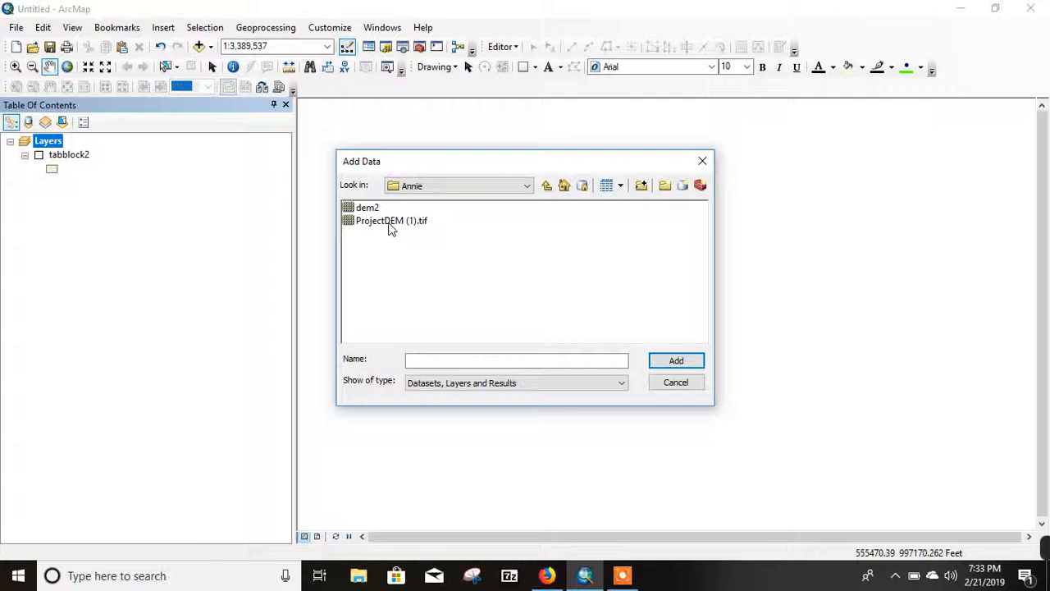
{"action": "left_click", "coordinate": [368, 210]}
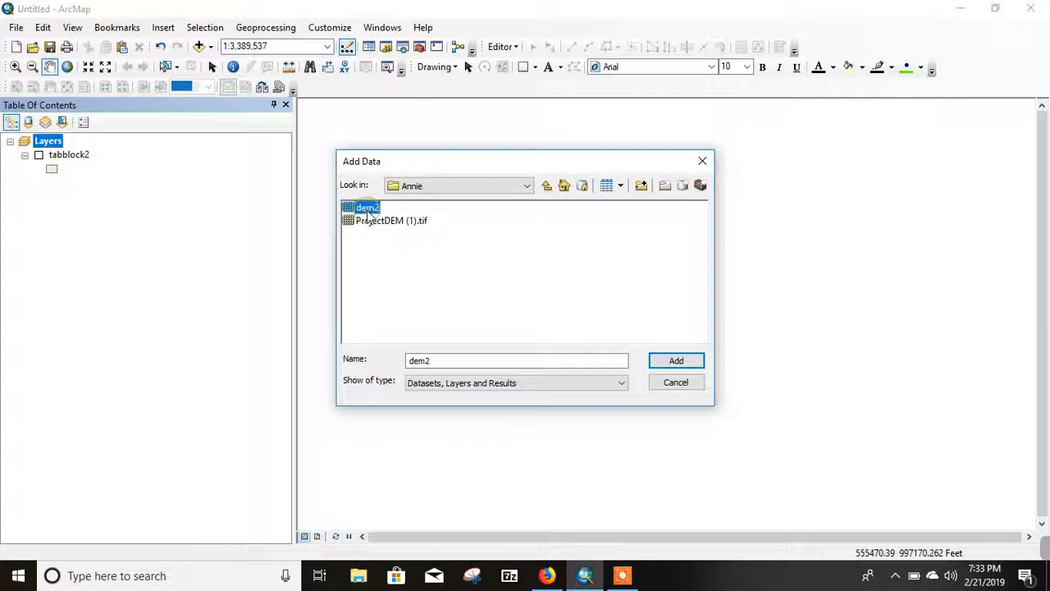
{"action": "left_click", "coordinate": [678, 363]}
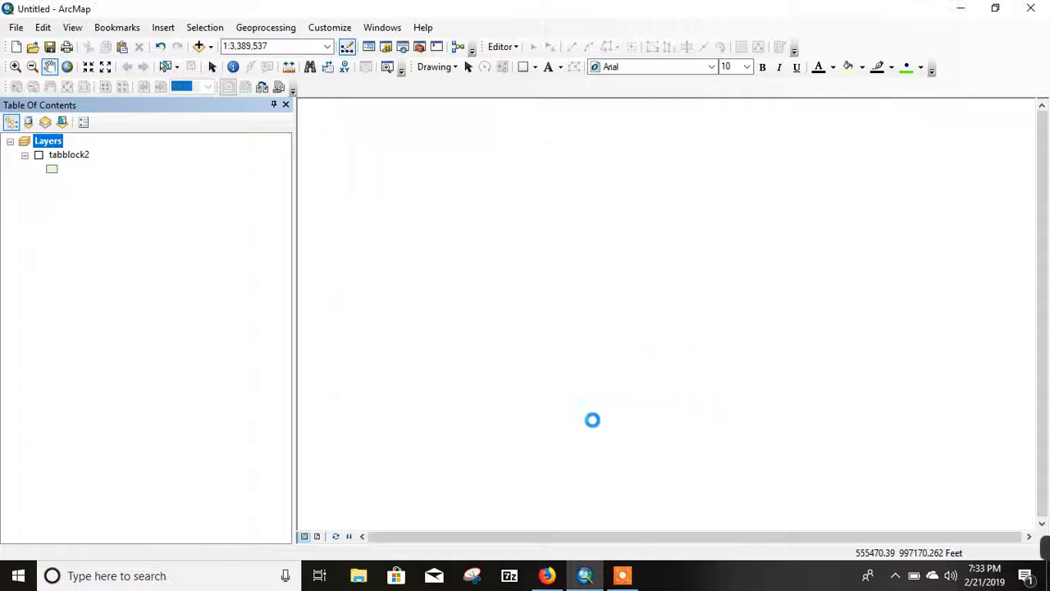
Step: Examine the ridges, valleys and river course across the eastern part of the dem2 elevation raster
{"action": "left_click_drag", "start_coordinate": [793, 288], "coordinate": [580, 424]}
{"action": "scroll", "coordinate": [591, 332], "scroll_direction": "up", "scroll_amount": 4}
{"action": "scroll", "coordinate": [556, 342], "scroll_direction": "up", "scroll_amount": 4}
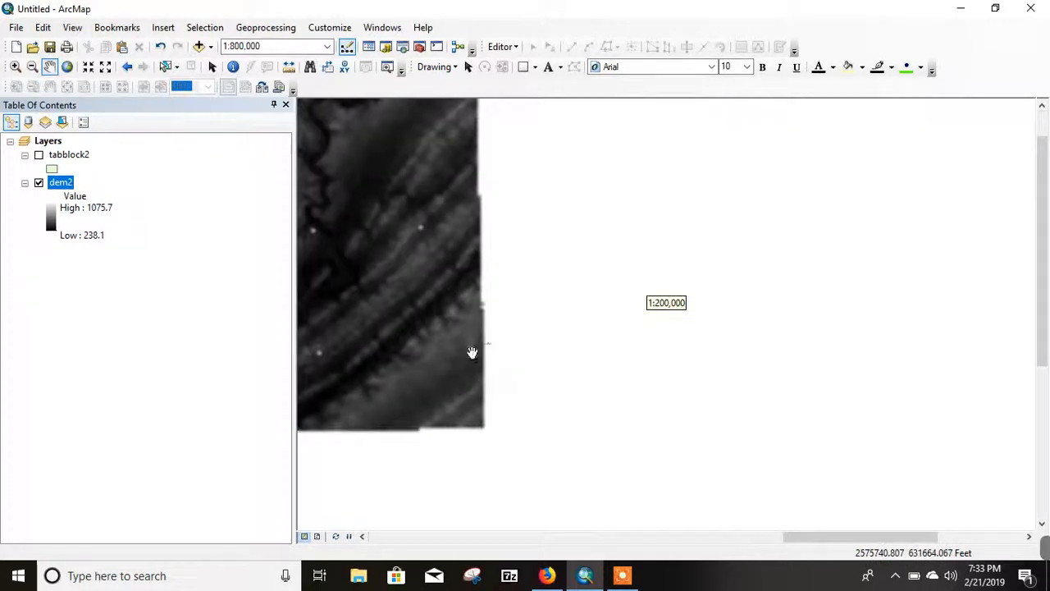
{"action": "left_click_drag", "start_coordinate": [443, 339], "coordinate": [580, 396]}
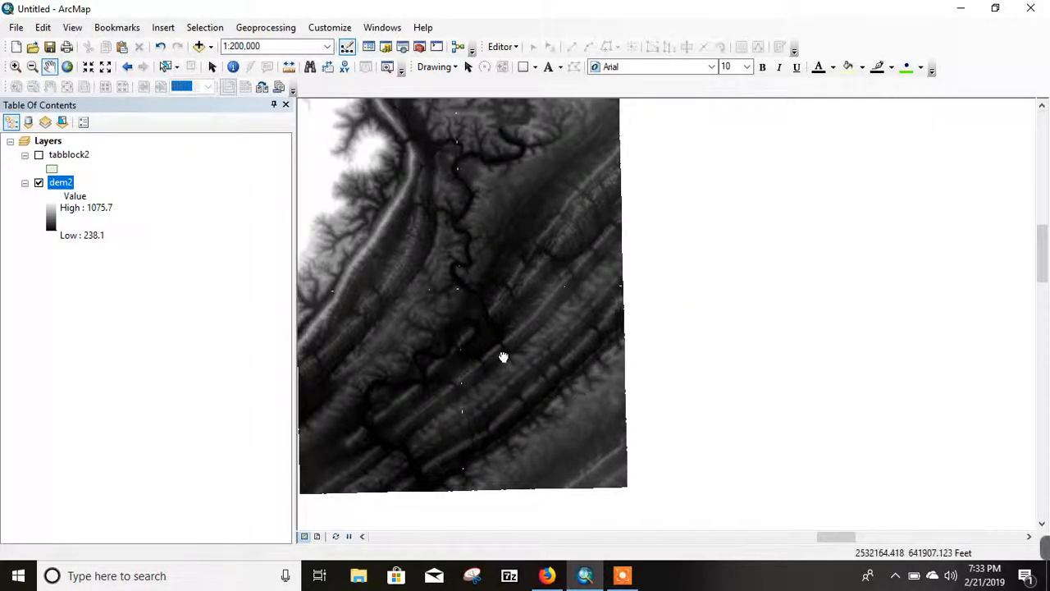
{"action": "left_click_drag", "start_coordinate": [503, 356], "coordinate": [561, 387]}
{"action": "scroll", "coordinate": [619, 396], "scroll_direction": "up", "scroll_amount": 2}
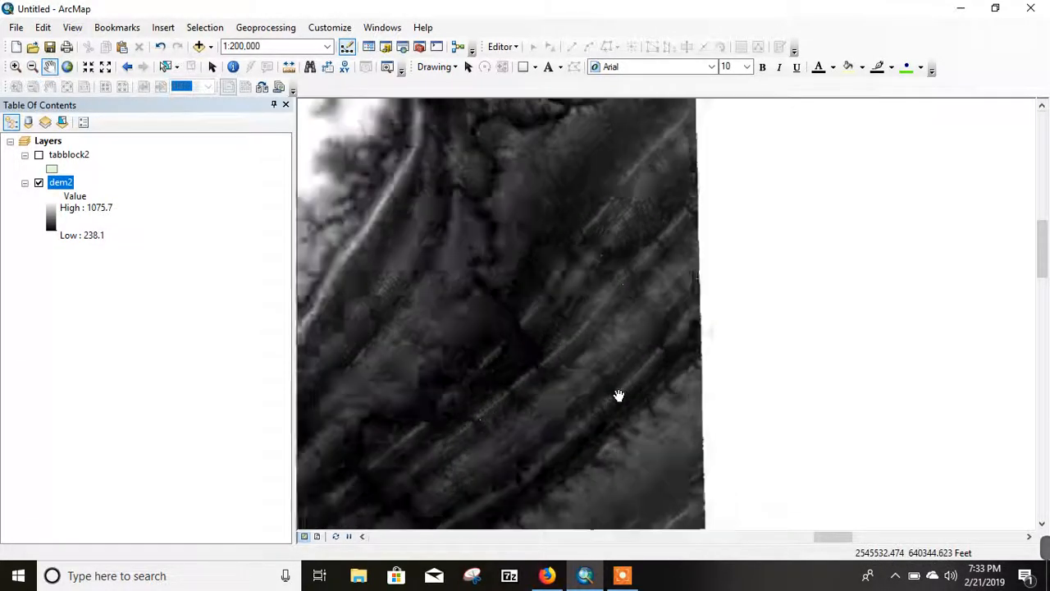
{"action": "left_click_drag", "start_coordinate": [585, 329], "coordinate": [561, 430]}
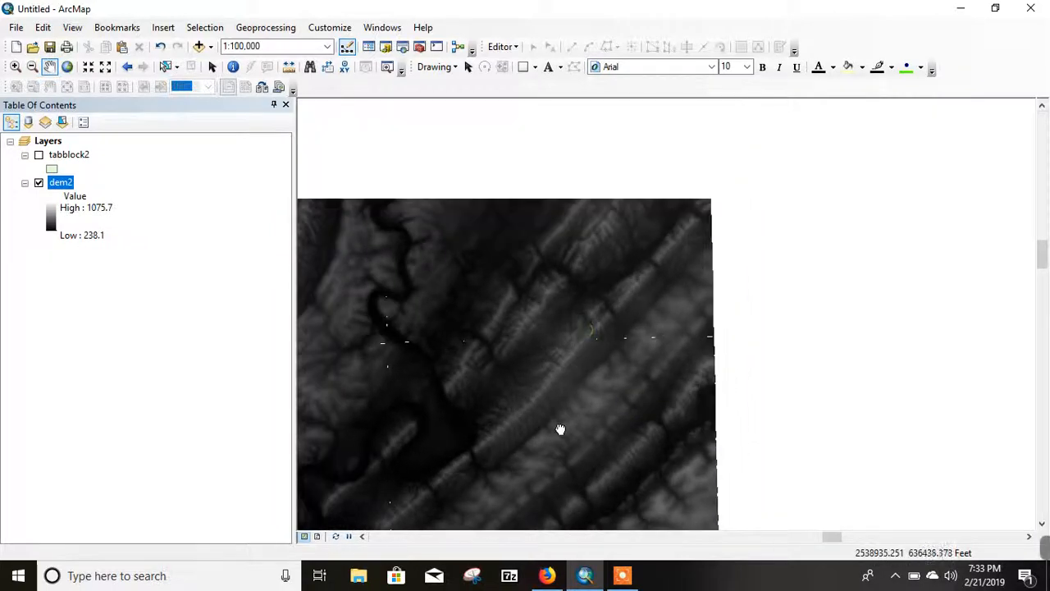
{"action": "left_click_drag", "start_coordinate": [583, 345], "coordinate": [534, 484]}
{"action": "left_click_drag", "start_coordinate": [536, 284], "coordinate": [658, 198]}
{"action": "left_click_drag", "start_coordinate": [539, 410], "coordinate": [571, 347]}
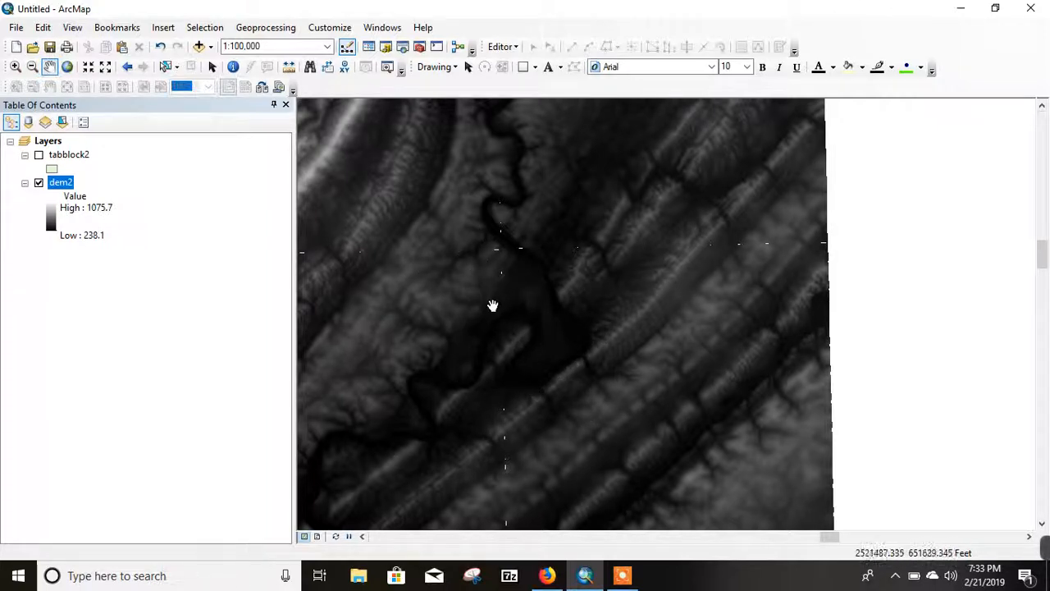
Step: Change the dem2 layer's stretched symbology to the Elevation #1 color ramp and inspect the recolored terrain
{"action": "right_click", "coordinate": [54, 186]}
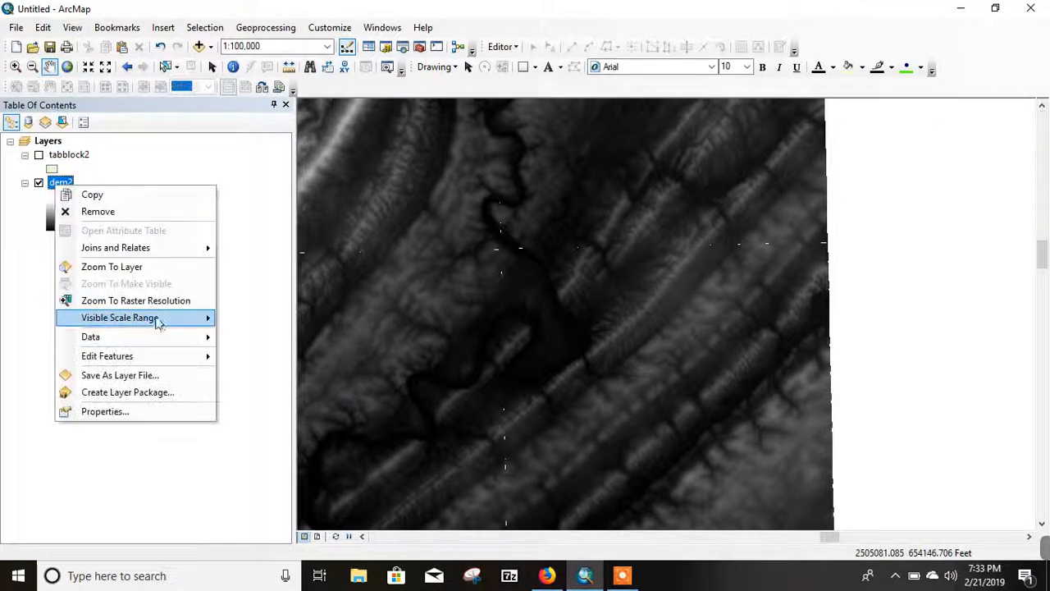
{"action": "left_click", "coordinate": [144, 412]}
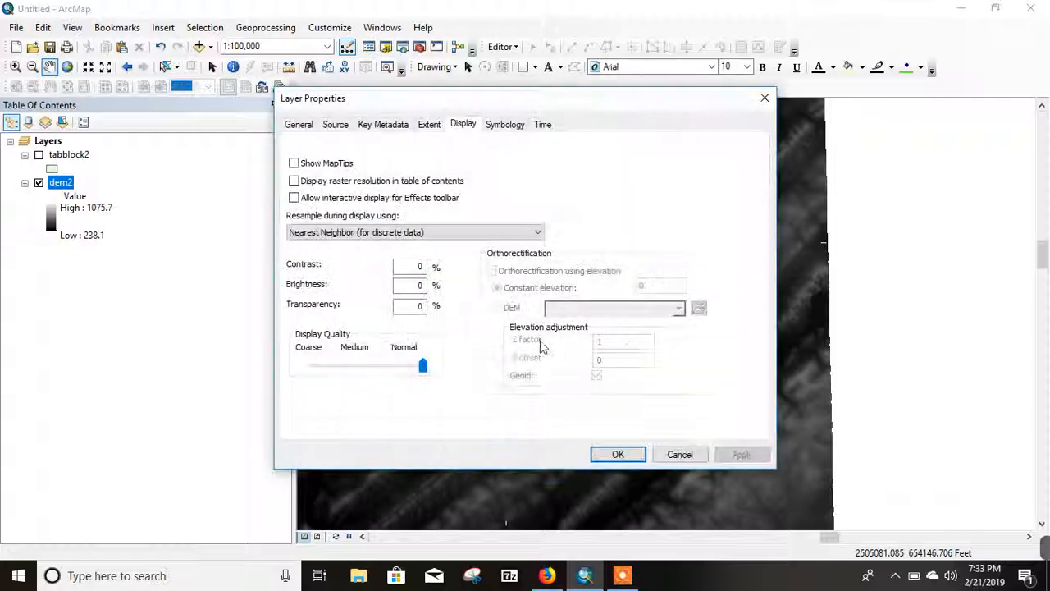
{"action": "left_click", "coordinate": [506, 125]}
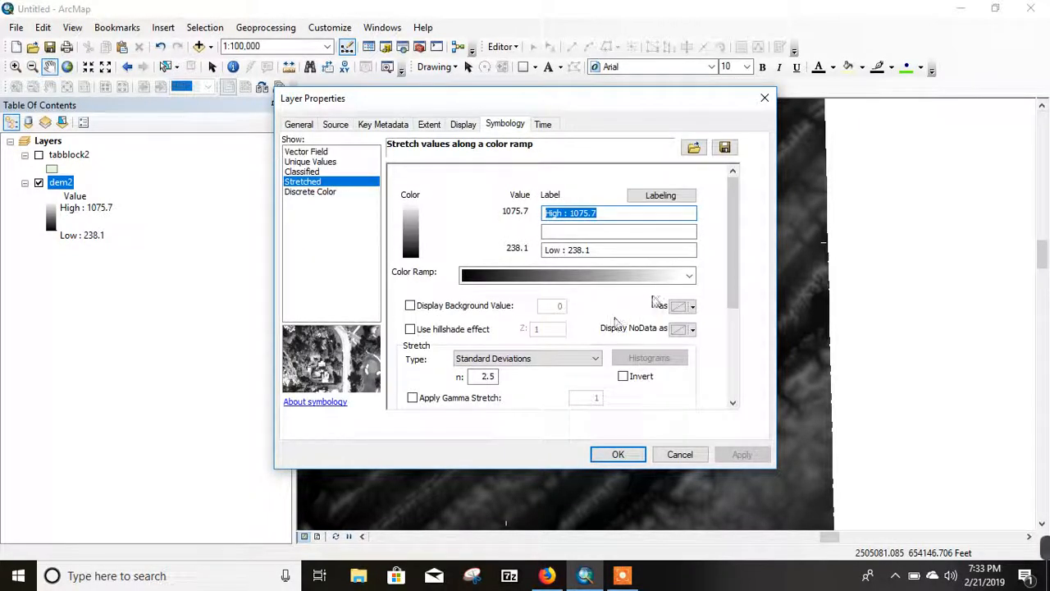
{"action": "right_click", "coordinate": [690, 277]}
{"action": "left_click", "coordinate": [701, 289]}
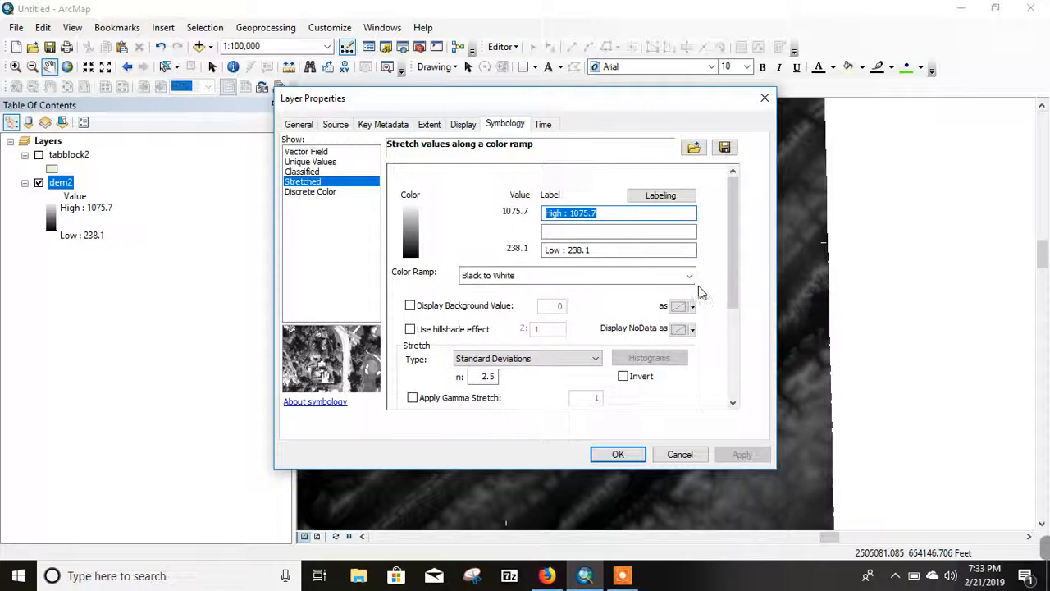
{"action": "left_click", "coordinate": [689, 277]}
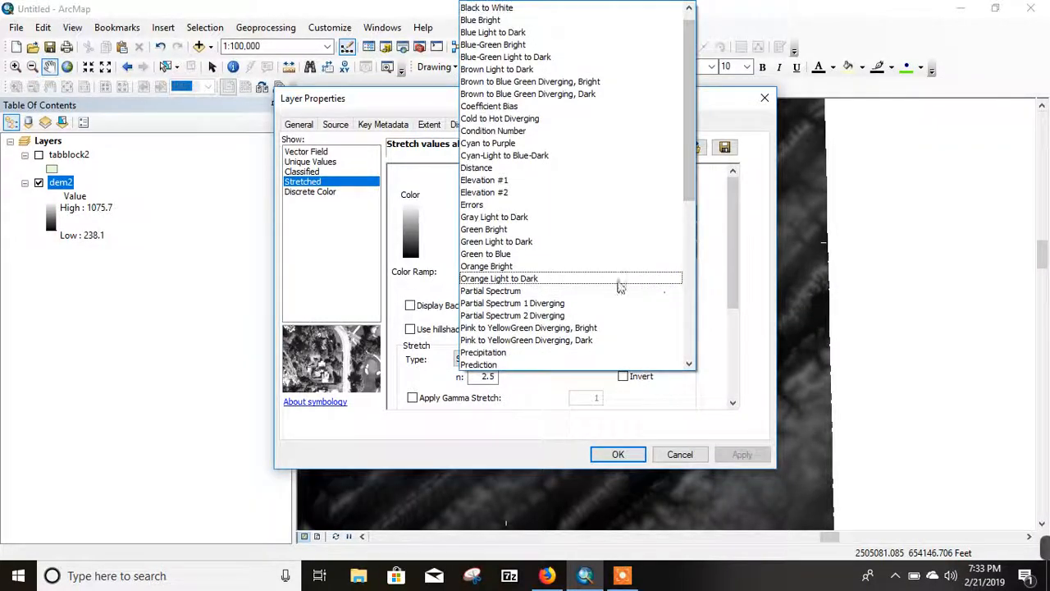
{"action": "left_click", "coordinate": [503, 179]}
{"action": "left_click", "coordinate": [618, 455]}
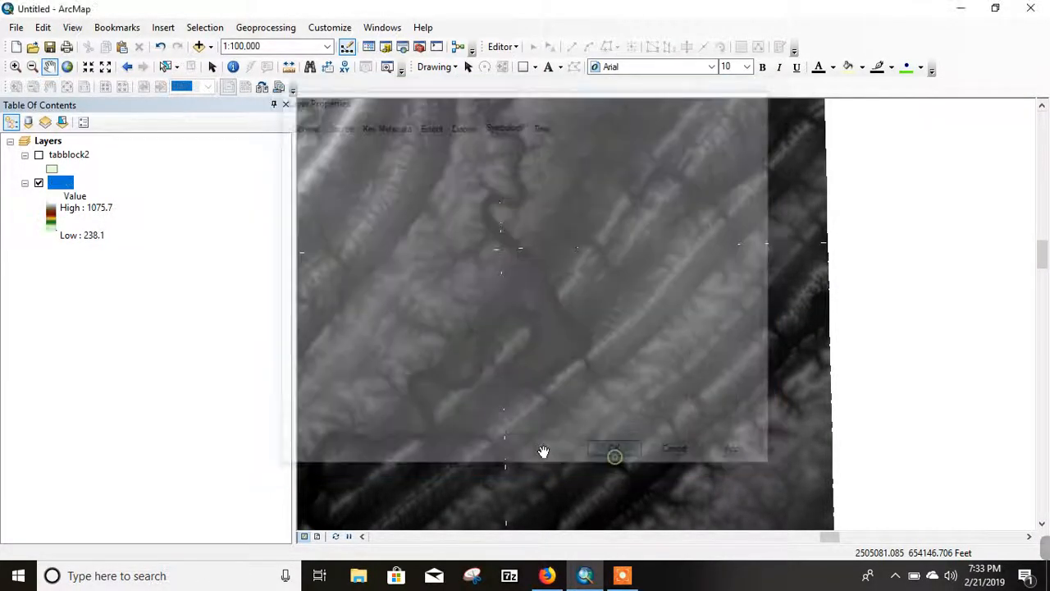
{"action": "scroll", "coordinate": [505, 416], "scroll_direction": "down", "scroll_amount": 3}
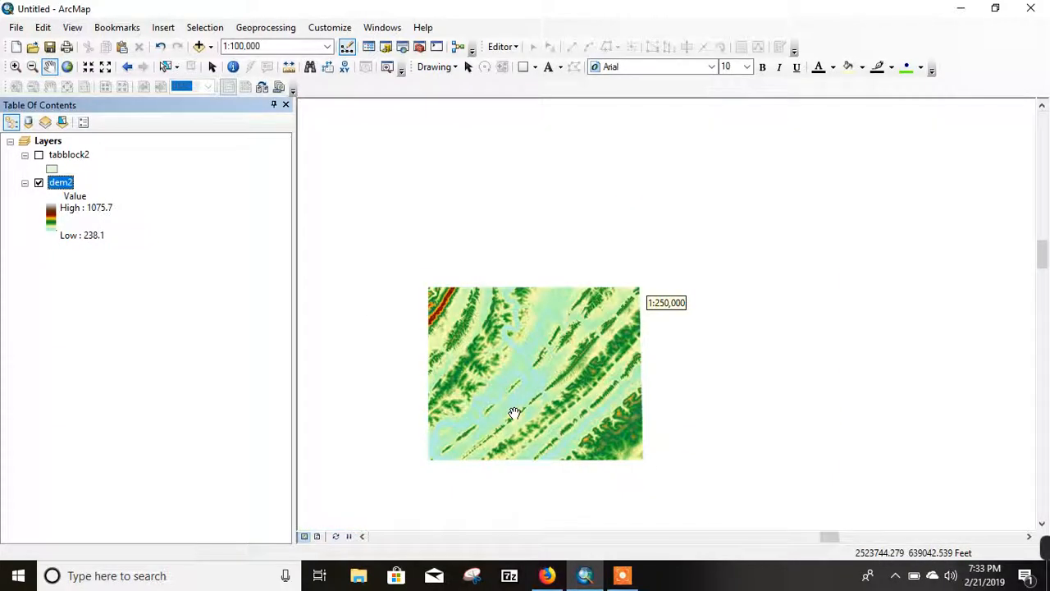
{"action": "scroll", "coordinate": [486, 395], "scroll_direction": "up", "scroll_amount": 3}
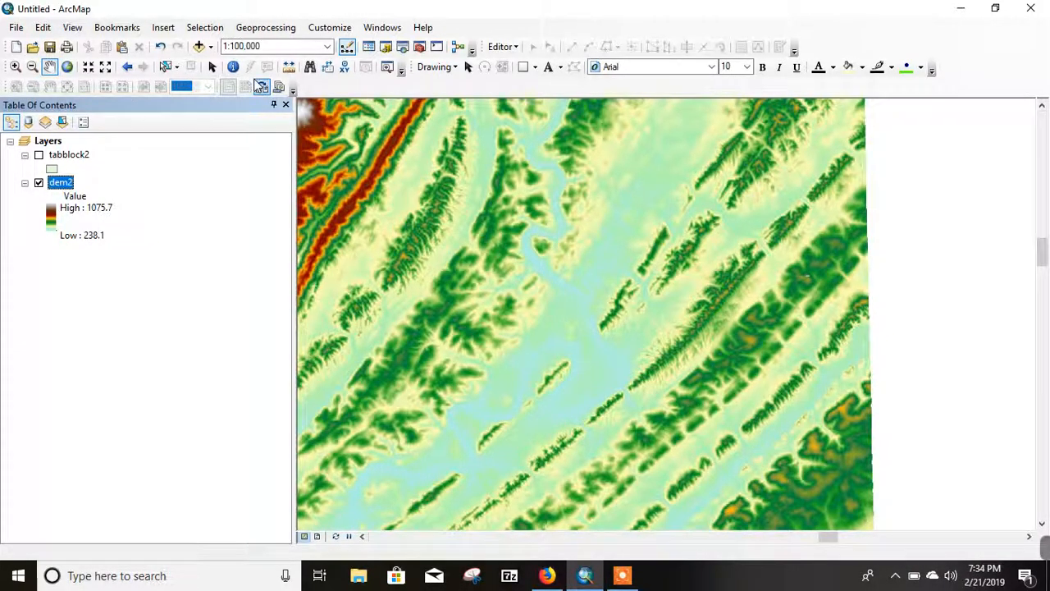
Step: Add Converted_Graphics_6.shp from the Project folder's core subfolder that carries a first name, and inspect its polygons over the terrain
{"action": "left_click", "coordinate": [210, 47]}
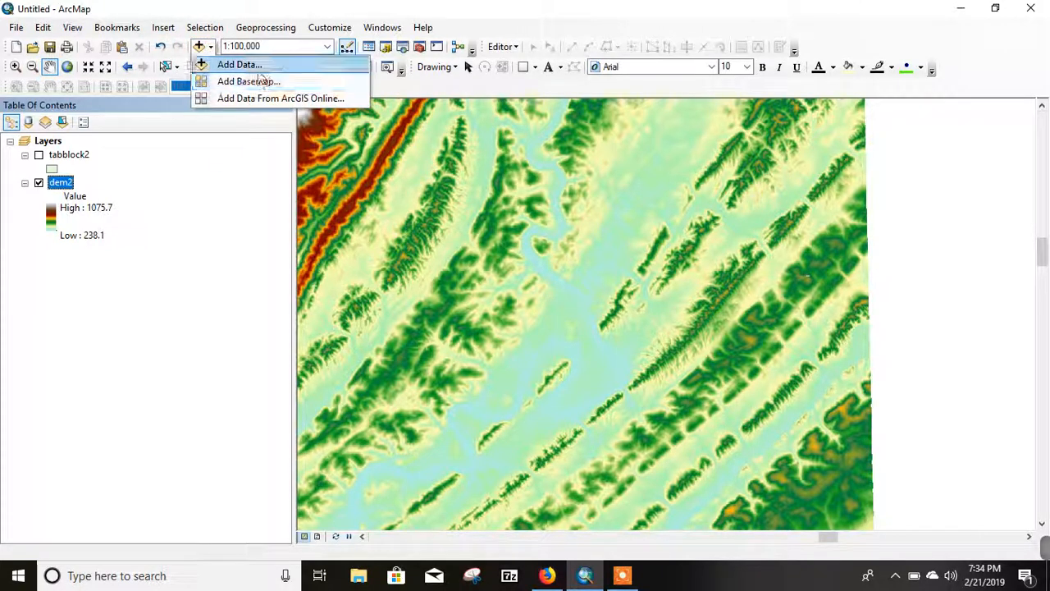
{"action": "left_click", "coordinate": [238, 64]}
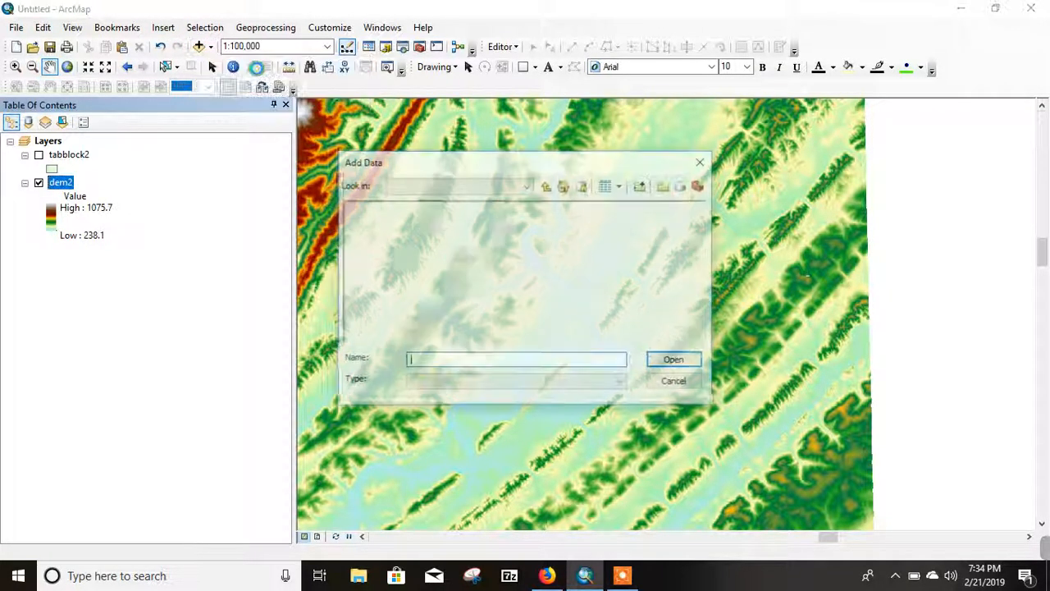
{"action": "left_click", "coordinate": [545, 189]}
{"action": "left_click", "coordinate": [546, 187]}
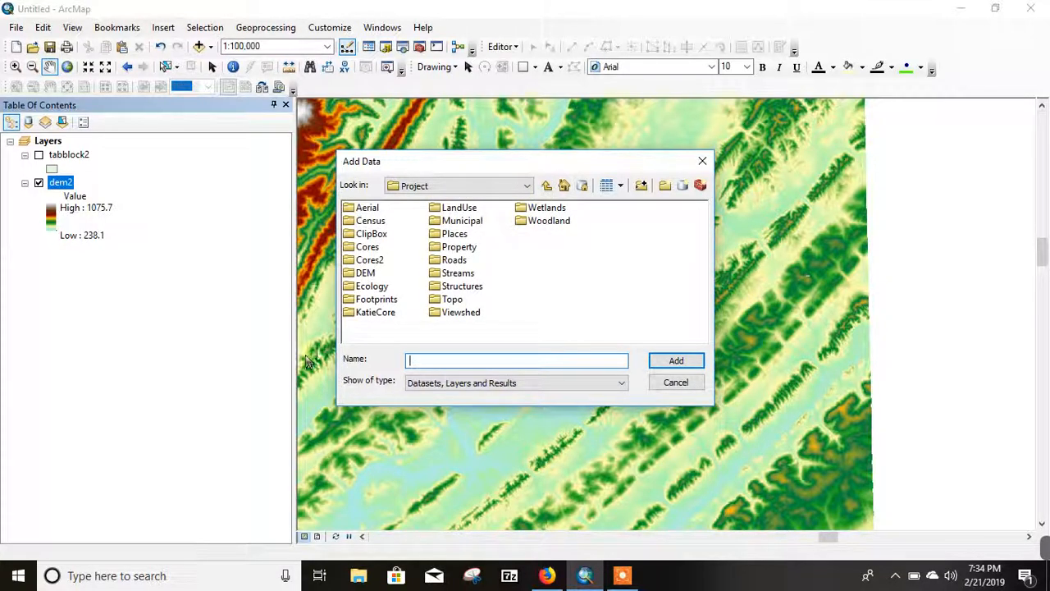
{"action": "left_click", "coordinate": [361, 313]}
{"action": "double_click", "coordinate": [356, 315]}
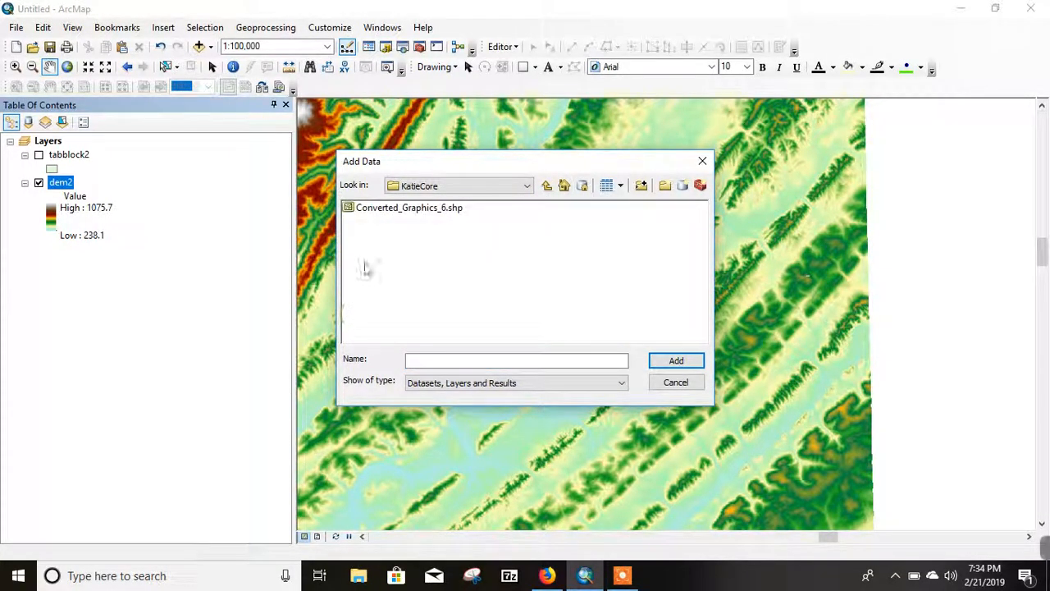
{"action": "left_click", "coordinate": [384, 210]}
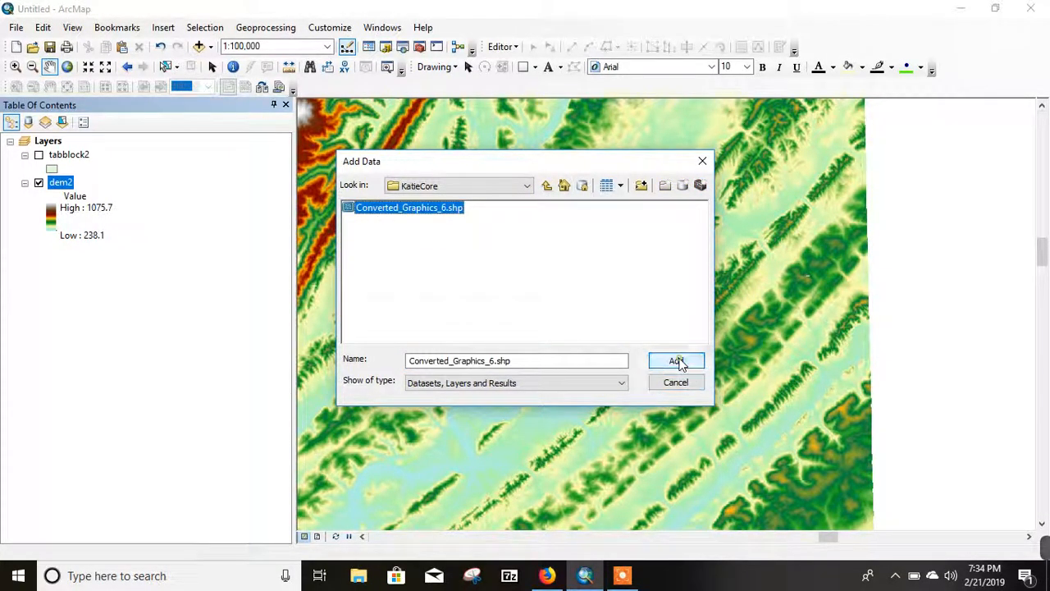
{"action": "left_click", "coordinate": [676, 361]}
{"action": "left_click_drag", "start_coordinate": [621, 356], "coordinate": [661, 112]}
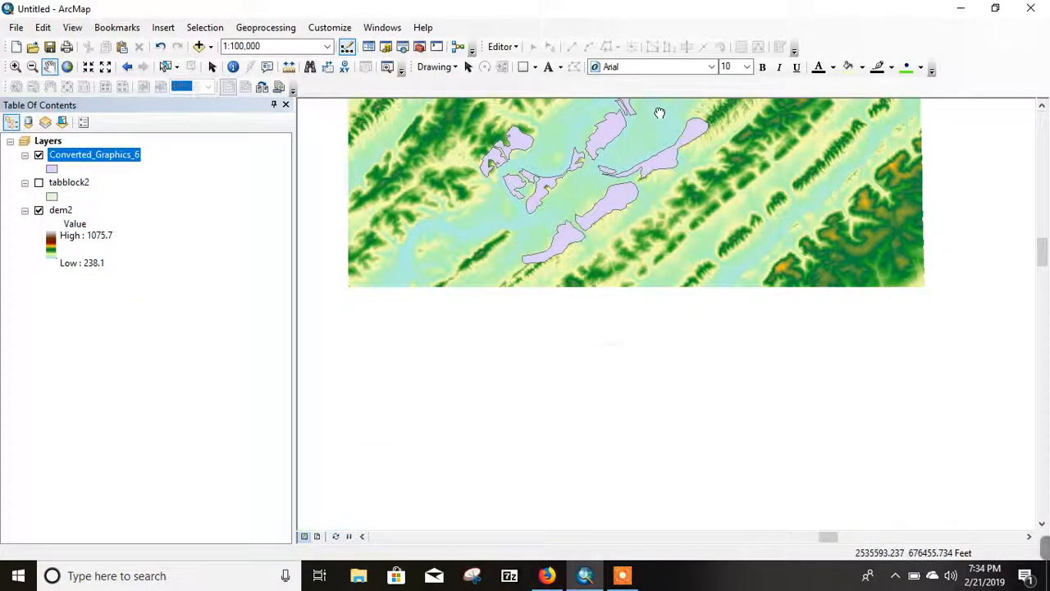
{"action": "scroll", "coordinate": [633, 258], "scroll_direction": "down", "scroll_amount": 1}
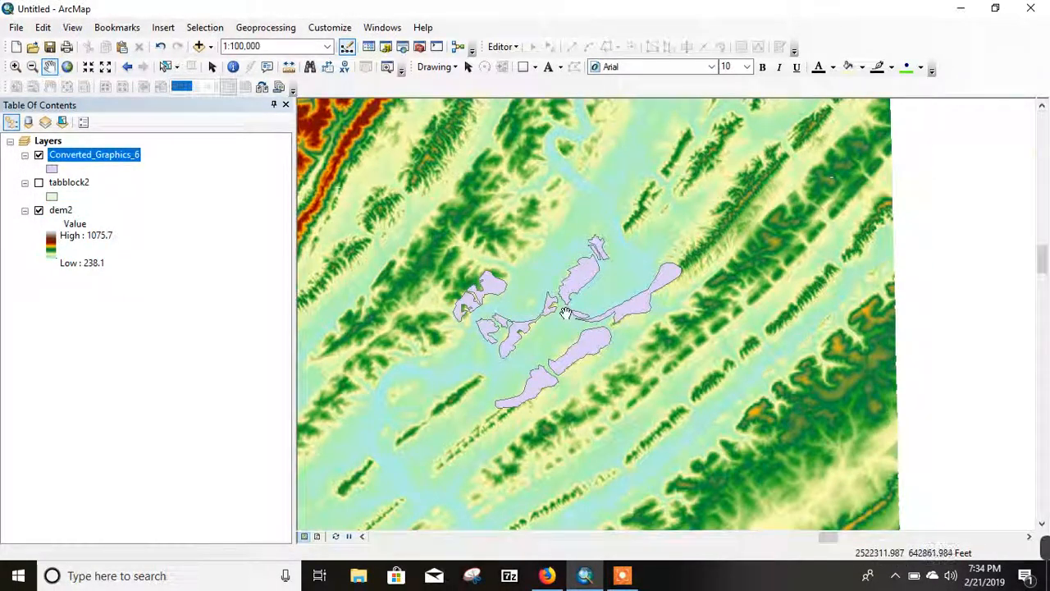
{"action": "scroll", "coordinate": [566, 313], "scroll_direction": "down", "scroll_amount": 2}
{"action": "left_click_drag", "start_coordinate": [544, 330], "coordinate": [625, 314]}
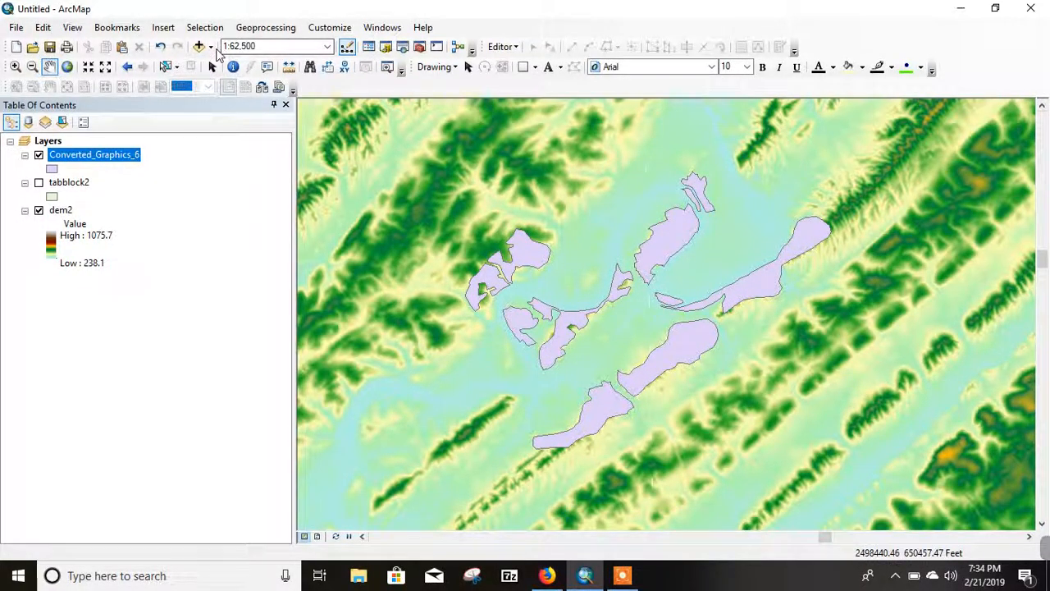
Step: Add mergedcontours2.shp from the project's Topo\MergeContours folder to the map
{"action": "left_click", "coordinate": [211, 46]}
{"action": "left_click", "coordinate": [264, 65]}
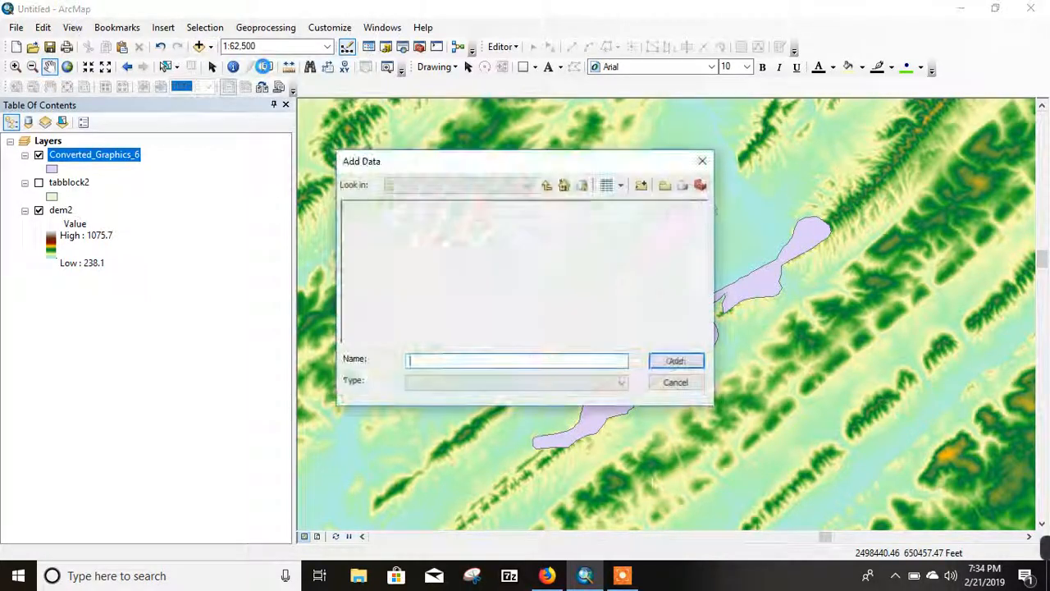
{"action": "left_click", "coordinate": [546, 186]}
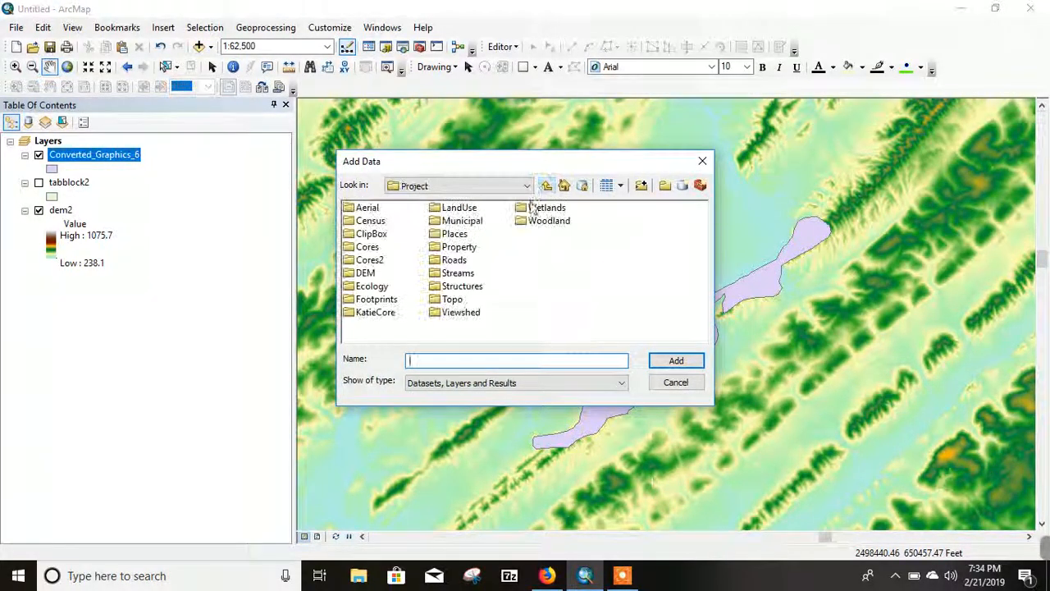
{"action": "double_click", "coordinate": [435, 302]}
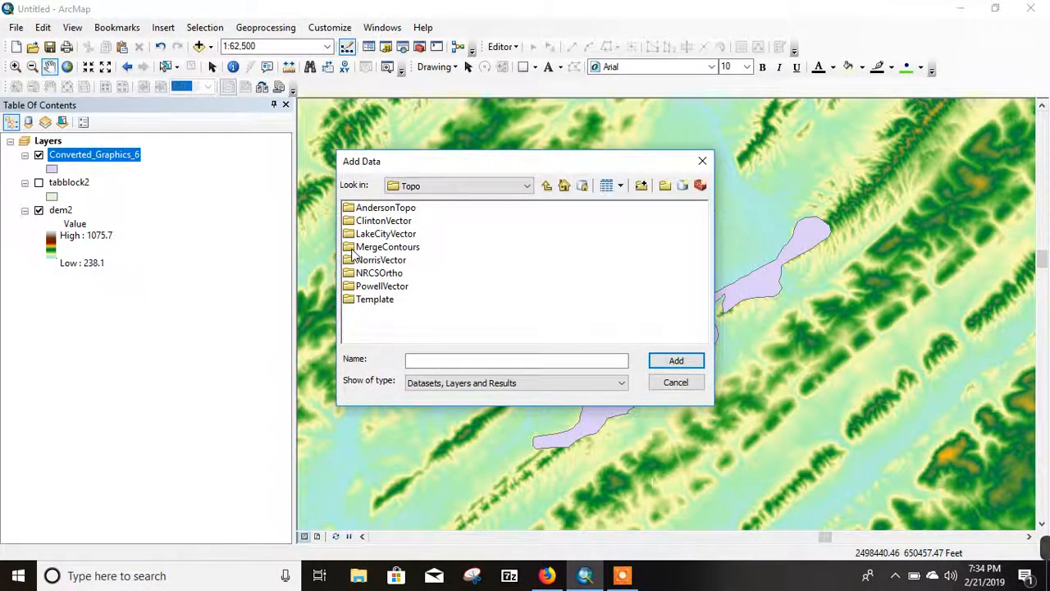
{"action": "double_click", "coordinate": [352, 249]}
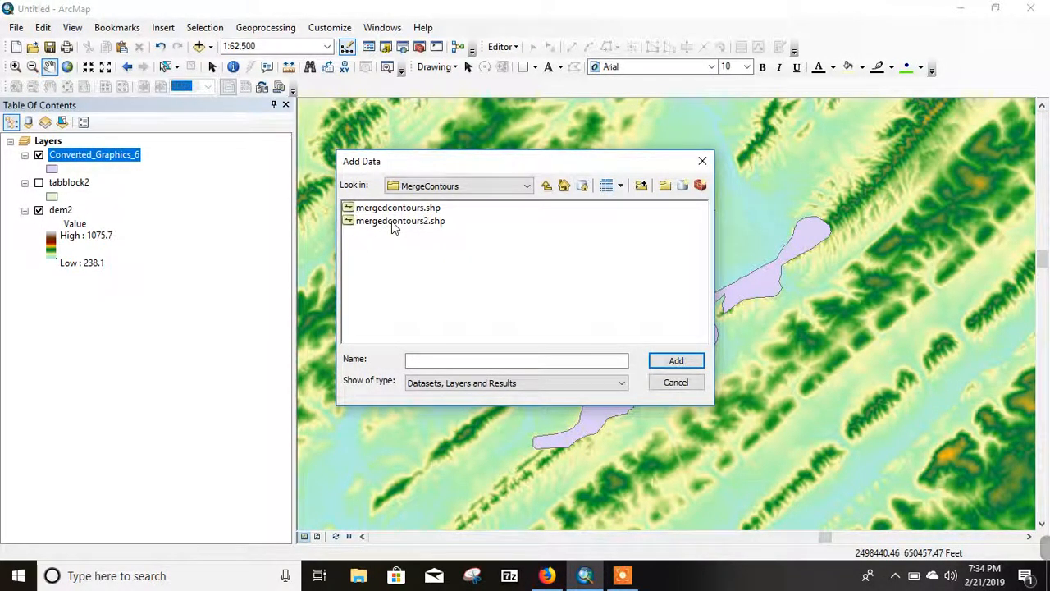
{"action": "left_click", "coordinate": [394, 223]}
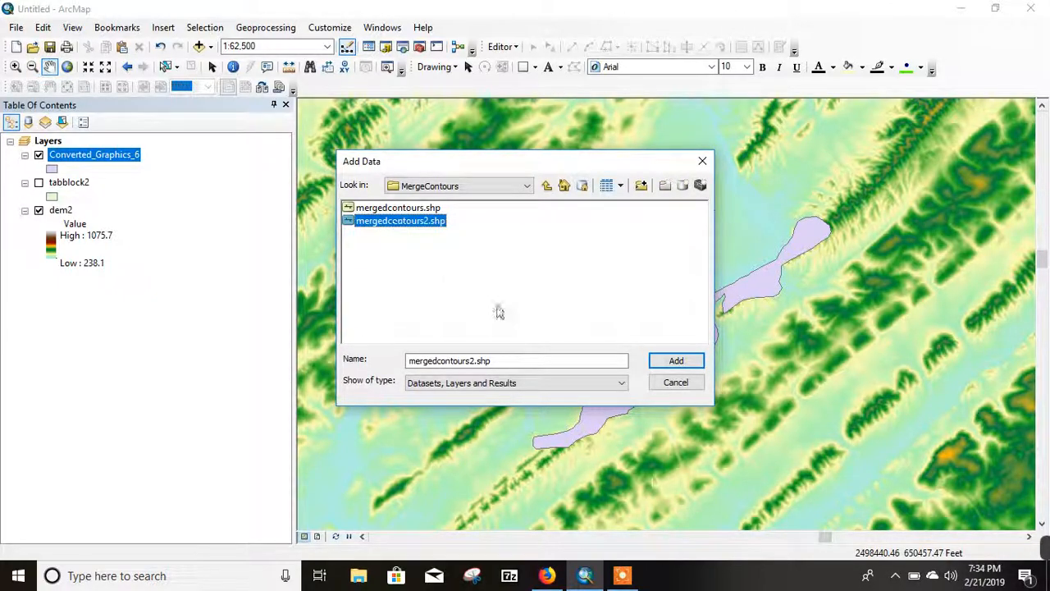
{"action": "left_click", "coordinate": [676, 361]}
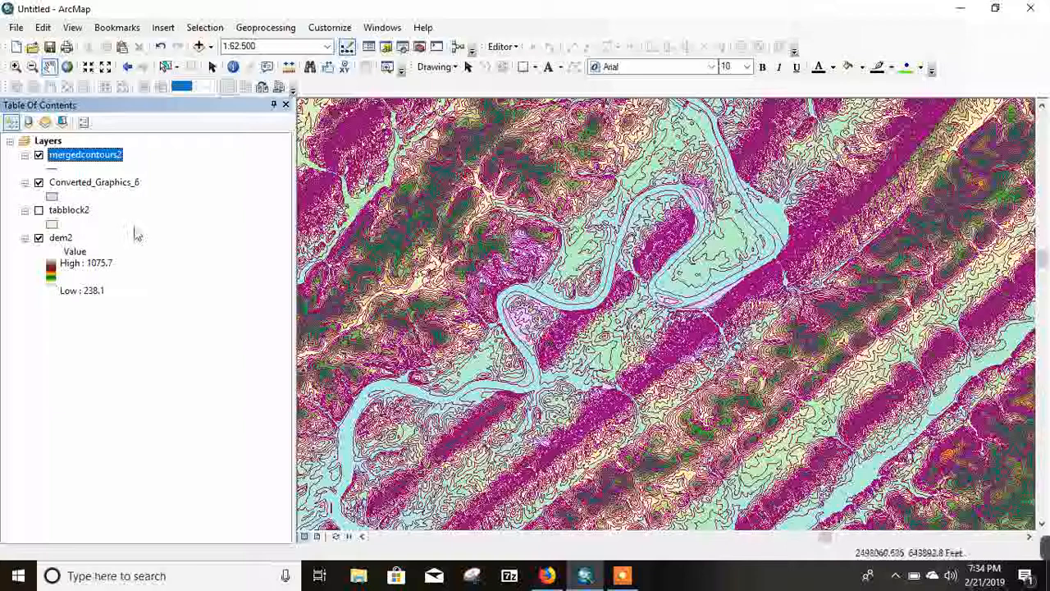
Step: Give the Converted_Graphics_6 polygons no fill color and a black outline with a width of 2
{"action": "left_click", "coordinate": [53, 197]}
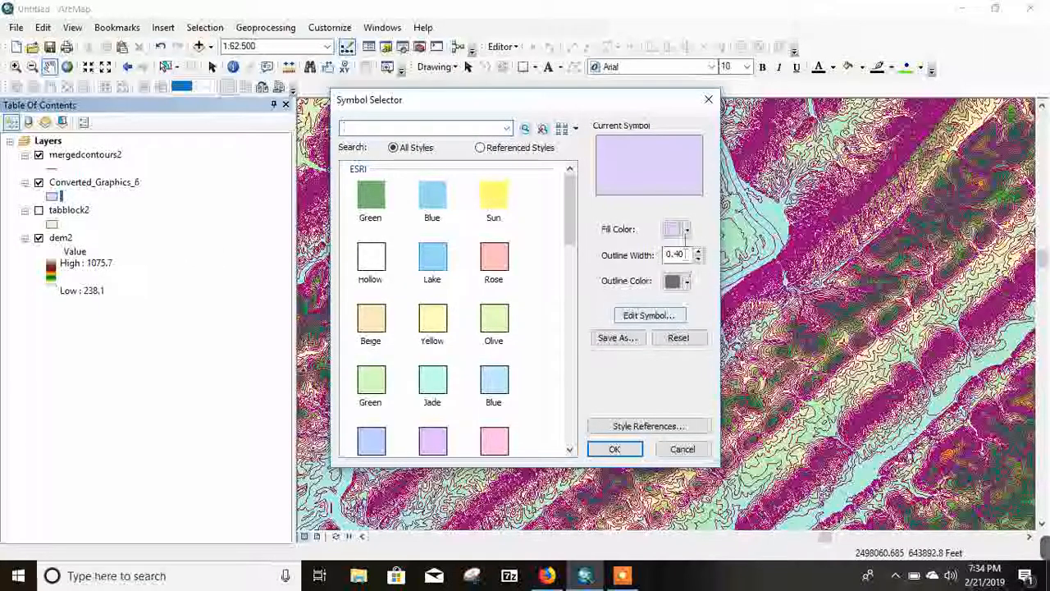
{"action": "left_click", "coordinate": [687, 230]}
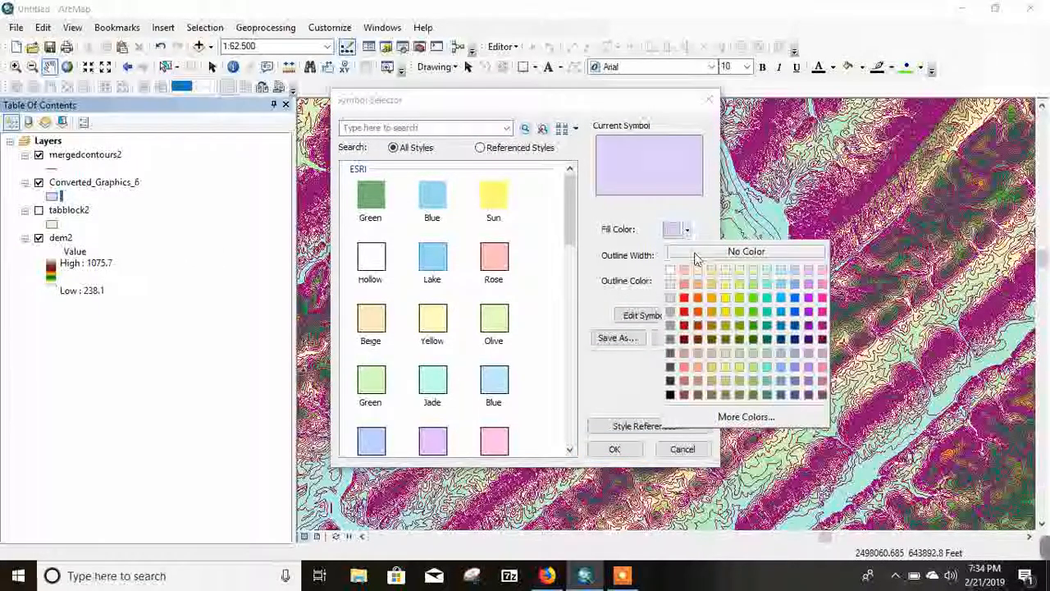
{"action": "left_click", "coordinate": [696, 255]}
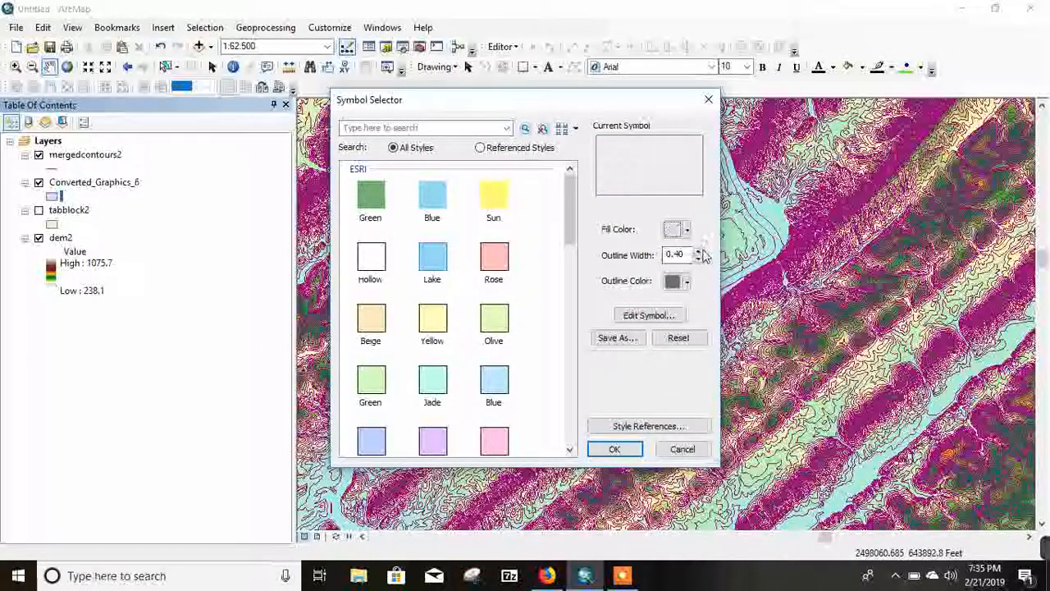
{"action": "left_click", "coordinate": [699, 251]}
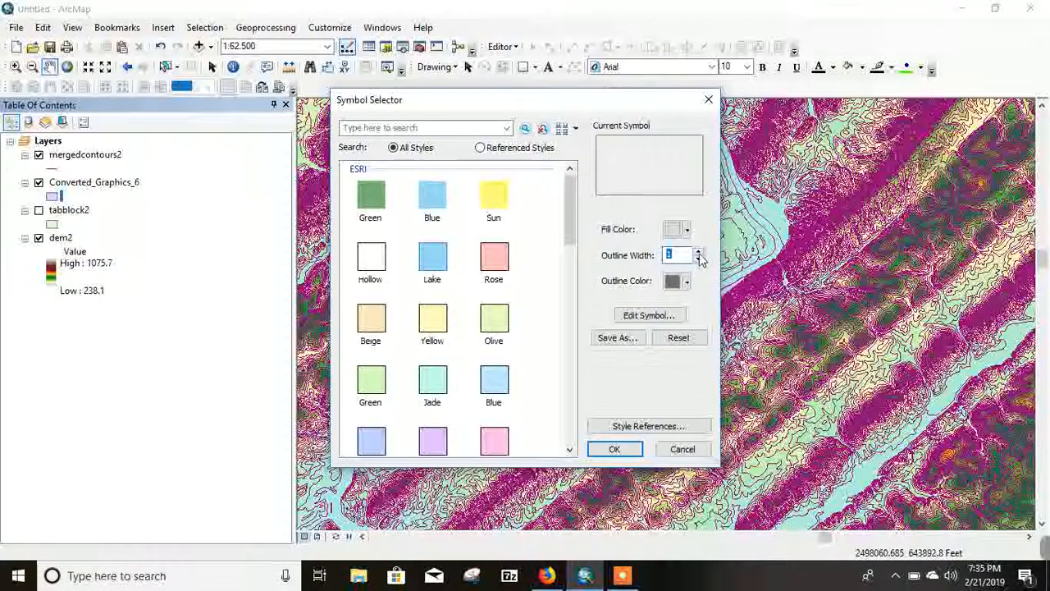
{"action": "left_click", "coordinate": [698, 251]}
{"action": "left_click", "coordinate": [686, 282]}
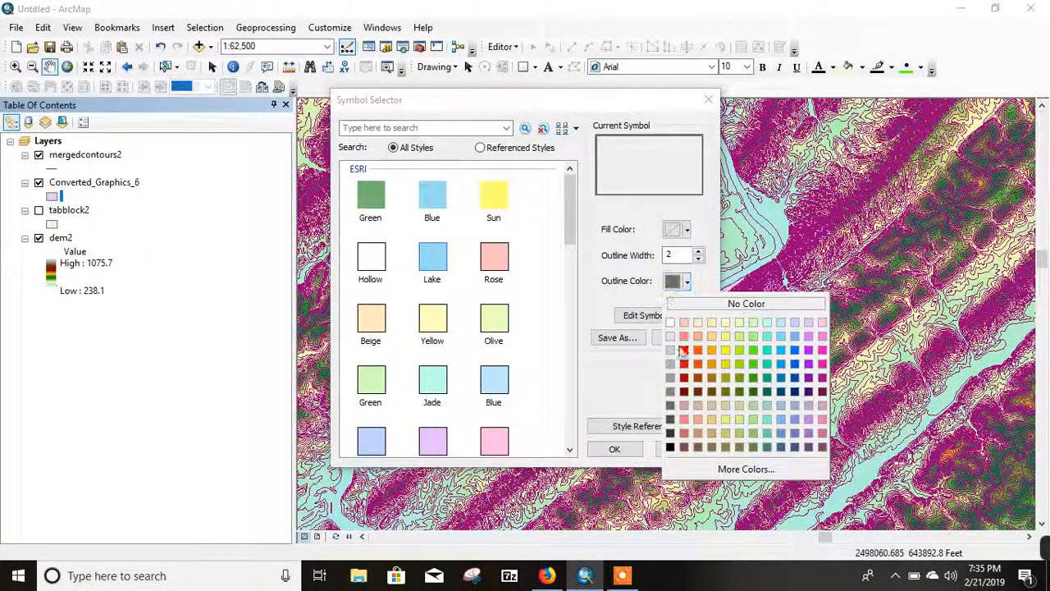
{"action": "left_click", "coordinate": [669, 447]}
{"action": "left_click", "coordinate": [617, 449]}
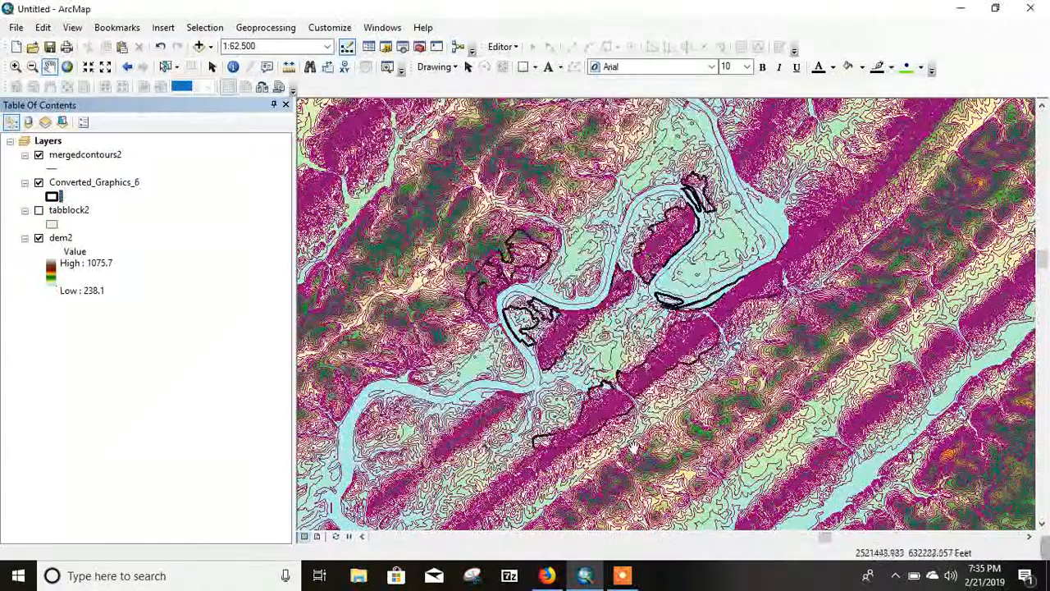
Step: Move the Converted_Graphics_6 layer above mergedcontours2 so the core area outlines draw over the contours
{"action": "left_click_drag", "start_coordinate": [579, 421], "coordinate": [554, 327]}
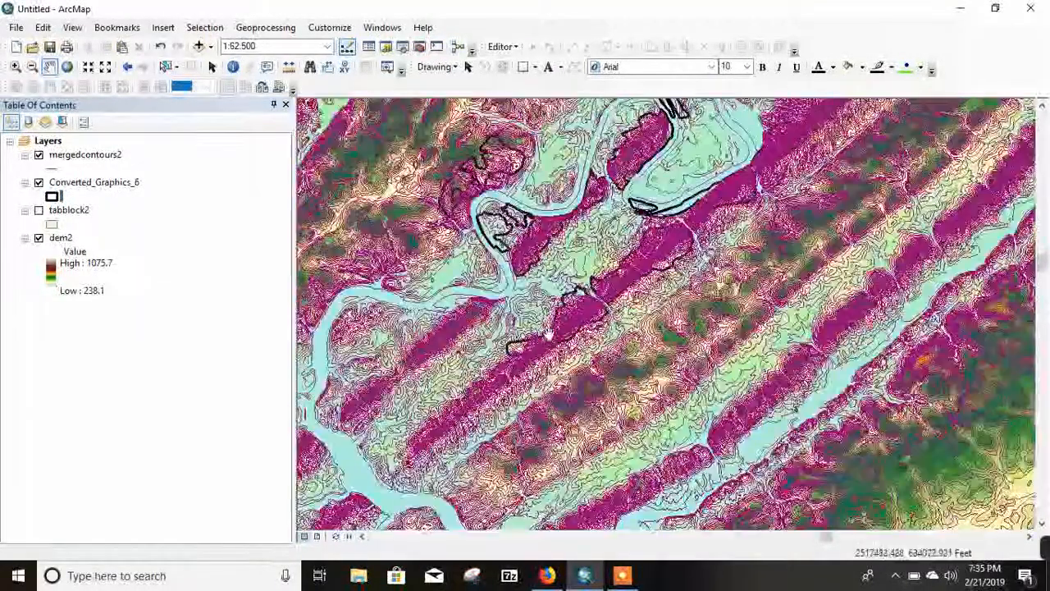
{"action": "left_click_drag", "start_coordinate": [100, 184], "coordinate": [93, 151]}
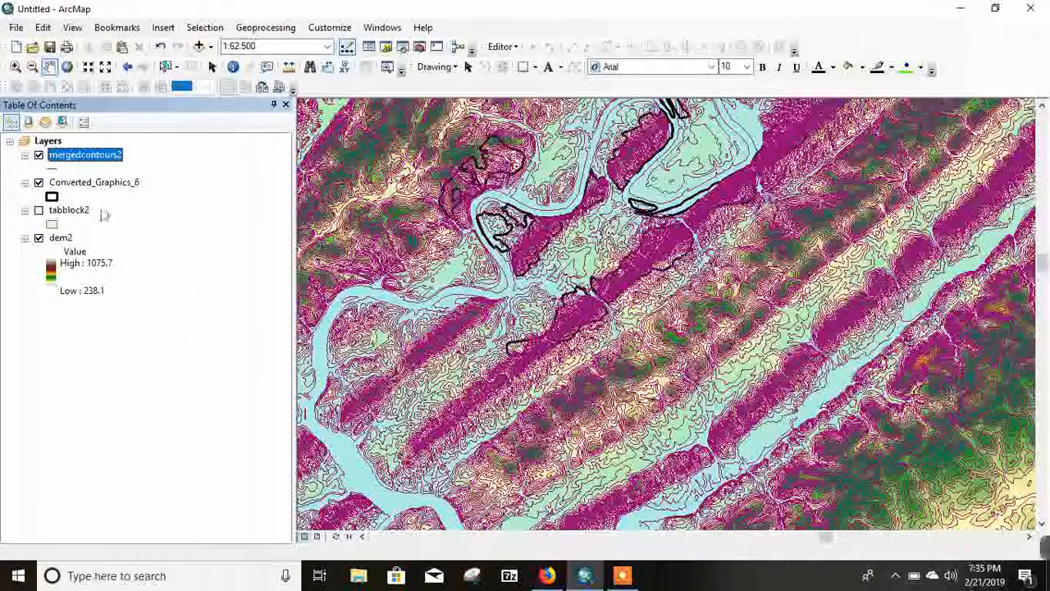
{"action": "left_click_drag", "start_coordinate": [71, 190], "coordinate": [74, 152]}
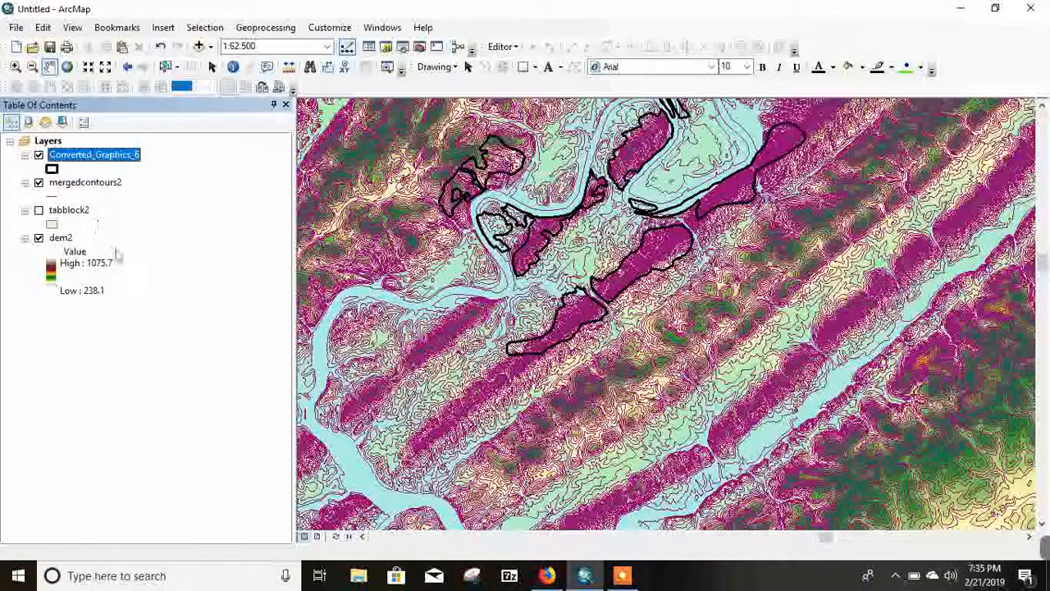
Step: Examine the contours and elevation shading of the ridge inside the southernmost core area polygon, down to 1:4,000 scale
{"action": "scroll", "coordinate": [578, 351], "scroll_direction": "down", "scroll_amount": 3}
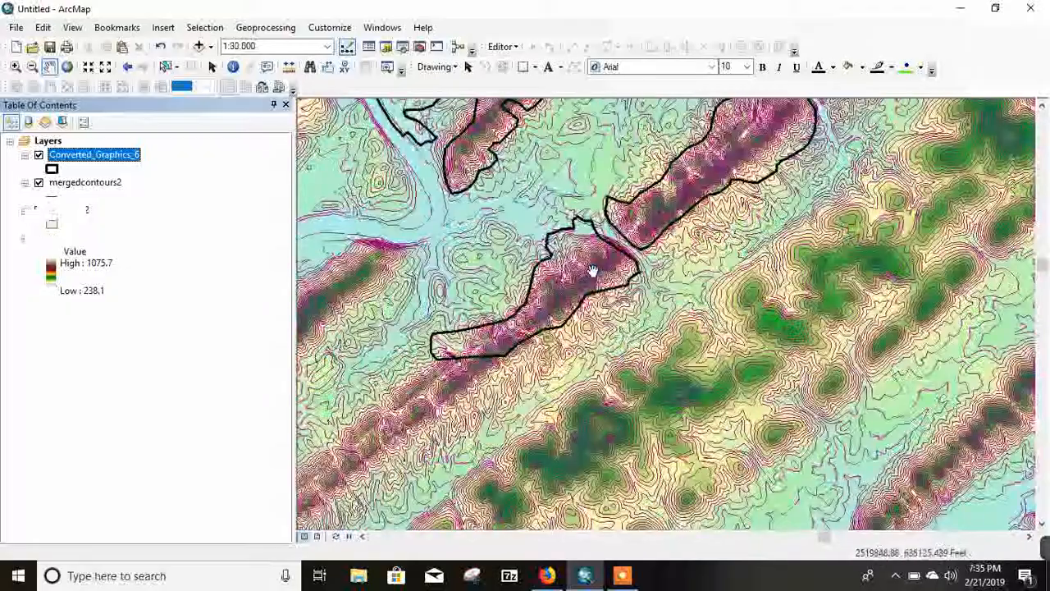
{"action": "left_click_drag", "start_coordinate": [559, 282], "coordinate": [564, 317]}
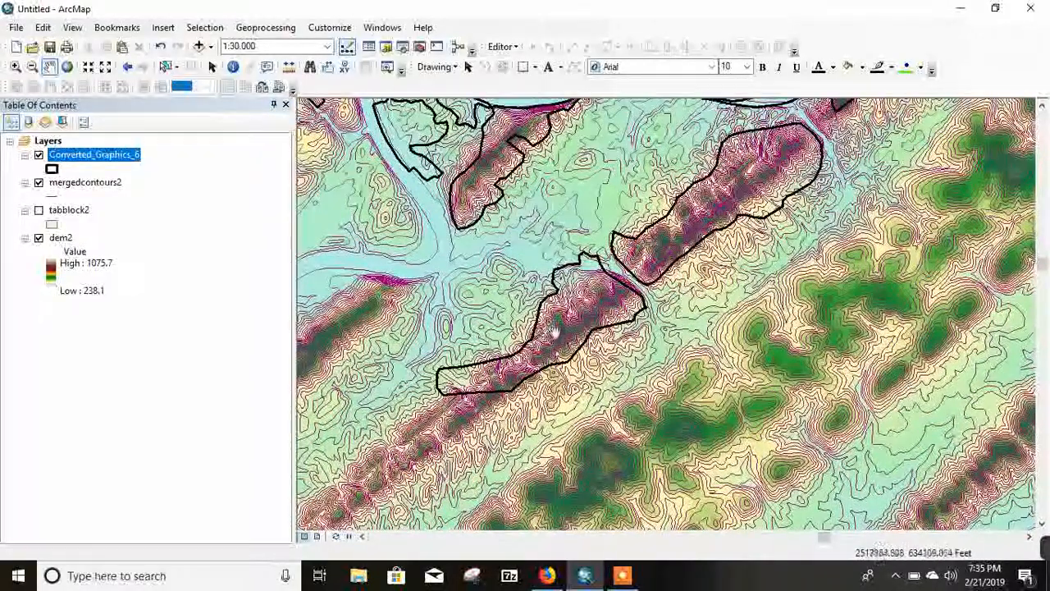
{"action": "scroll", "coordinate": [554, 329], "scroll_direction": "down", "scroll_amount": 3}
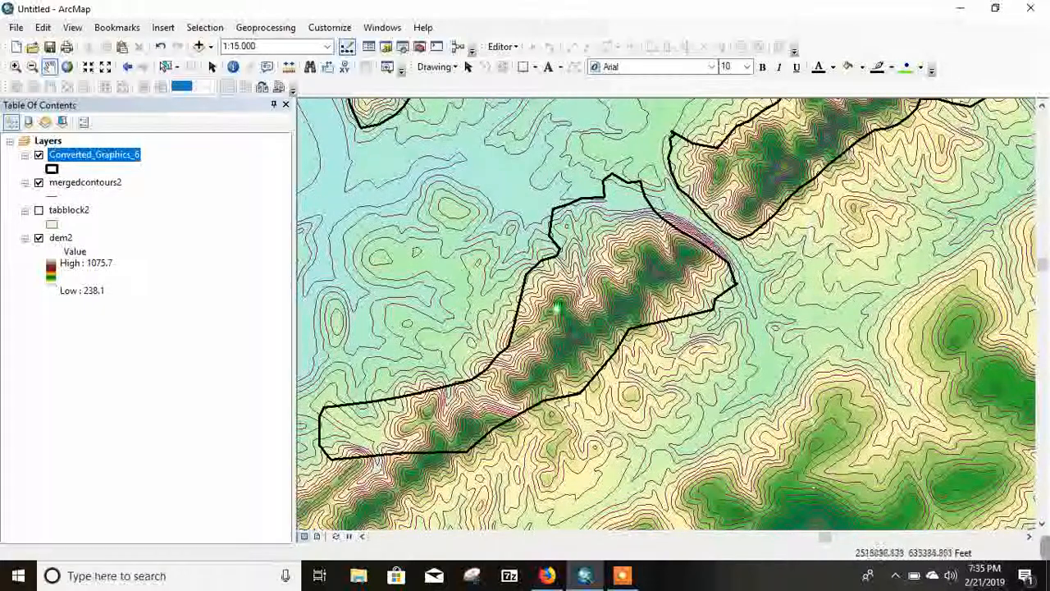
{"action": "scroll", "coordinate": [632, 269], "scroll_direction": "down", "scroll_amount": 2}
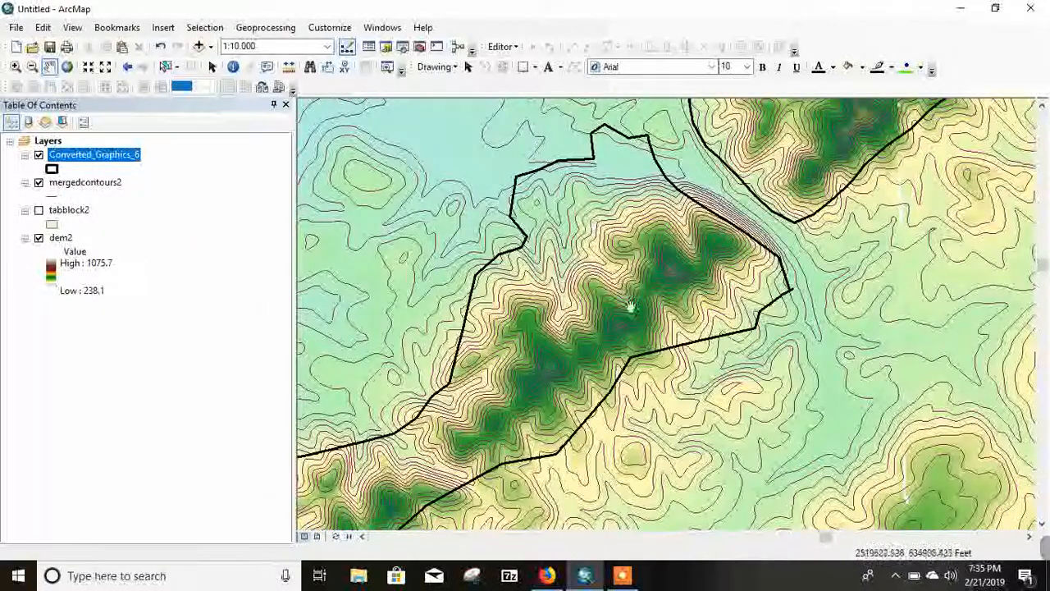
{"action": "left_click_drag", "start_coordinate": [594, 320], "coordinate": [551, 271]}
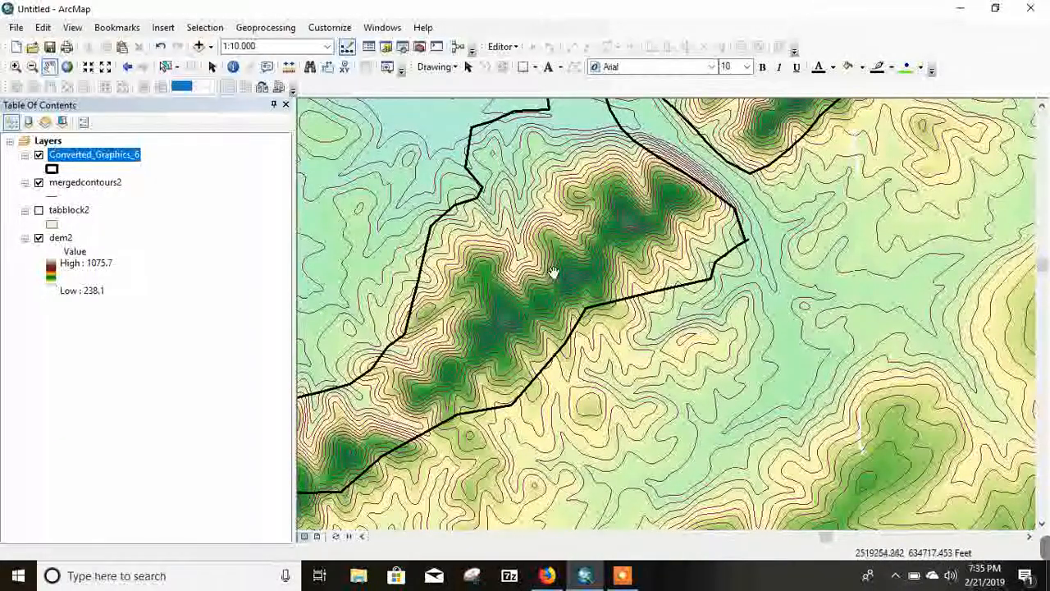
{"action": "scroll", "coordinate": [533, 263], "scroll_direction": "down", "scroll_amount": 1}
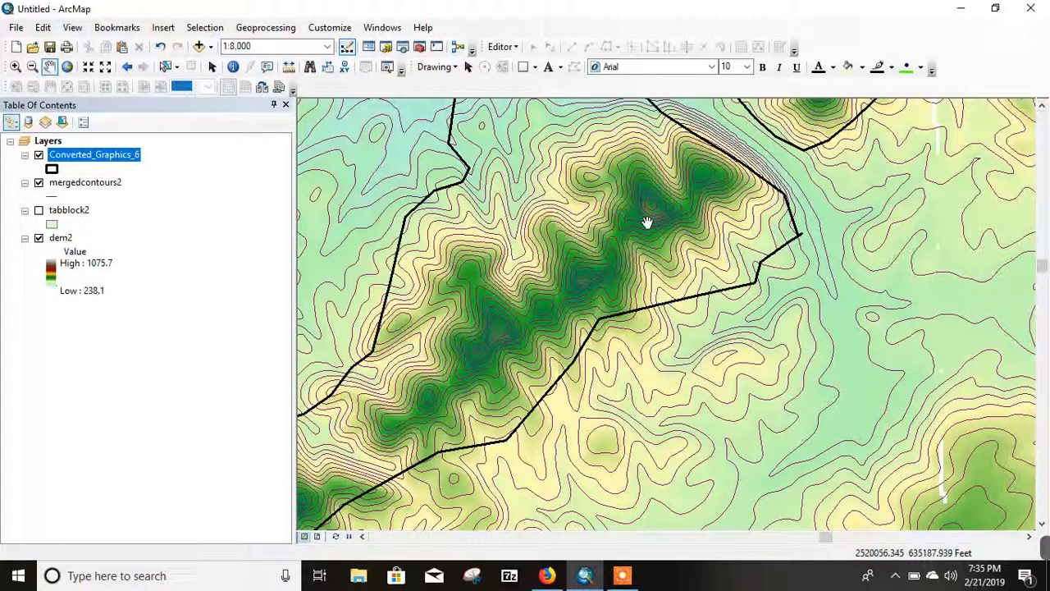
{"action": "left_click_drag", "start_coordinate": [647, 223], "coordinate": [532, 331]}
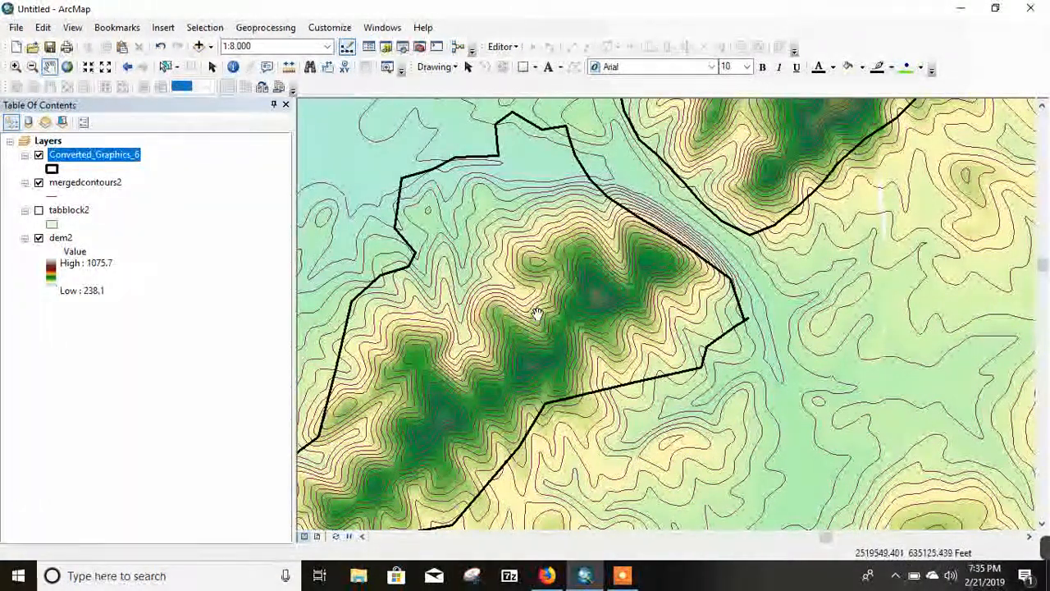
{"action": "left_click_drag", "start_coordinate": [538, 314], "coordinate": [529, 320]}
{"action": "scroll", "coordinate": [521, 314], "scroll_direction": "up", "scroll_amount": 2}
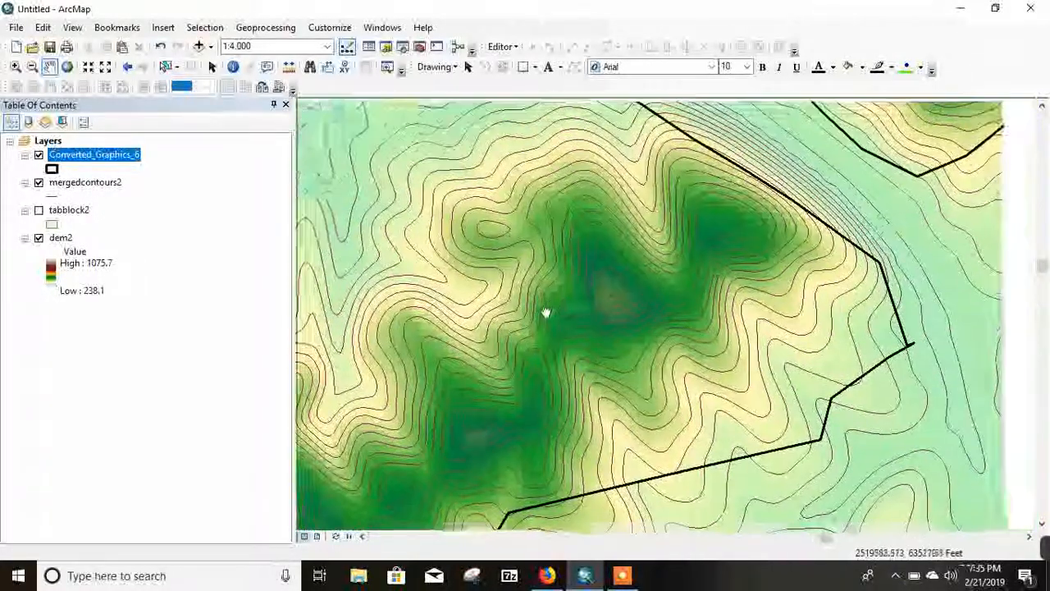
{"action": "left_click_drag", "start_coordinate": [545, 313], "coordinate": [515, 321]}
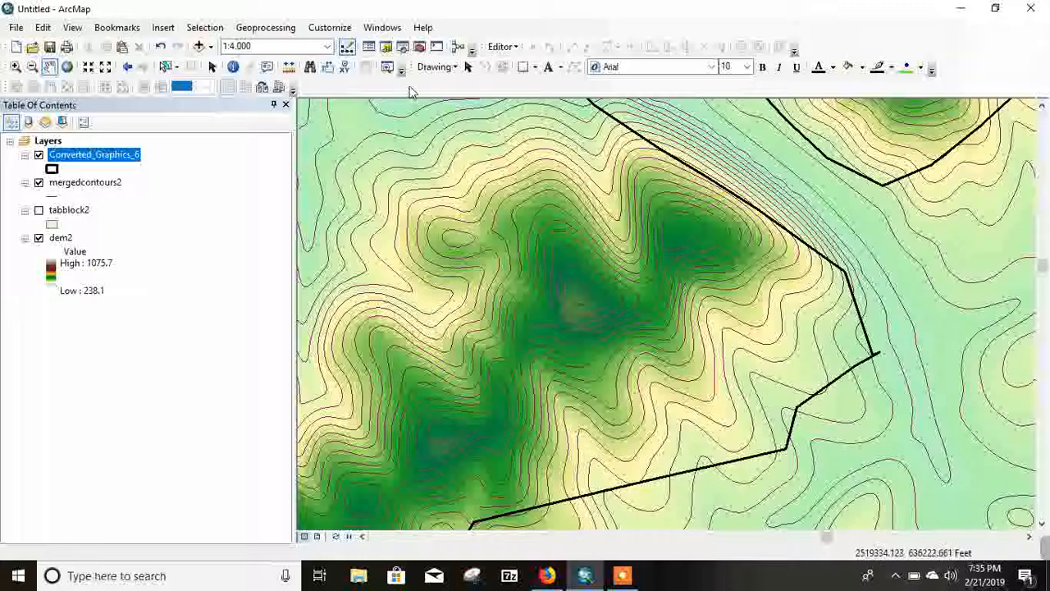
Step: Review the available drawing shapes and graphics commands, and check the Draw entry in the list of toolbars
{"action": "left_click", "coordinate": [535, 69]}
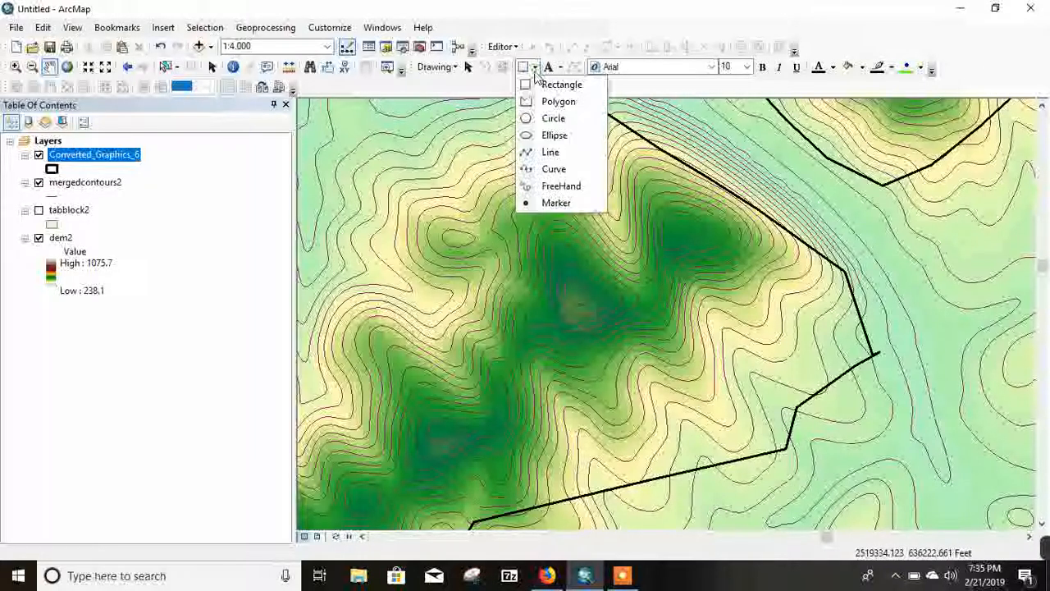
{"action": "left_click", "coordinate": [427, 68]}
{"action": "left_click", "coordinate": [421, 69]}
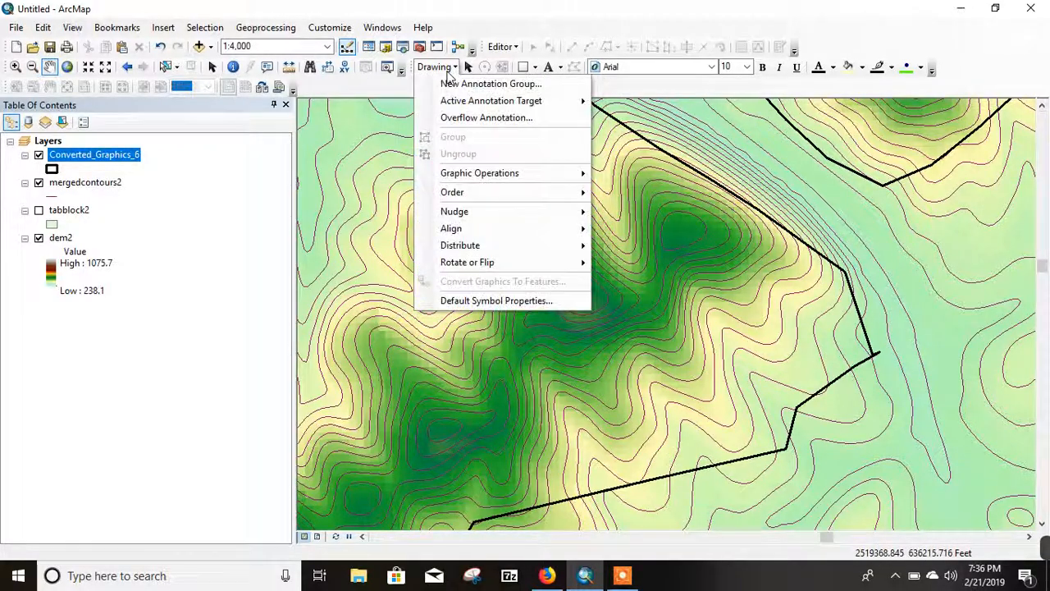
{"action": "left_click", "coordinate": [489, 15]}
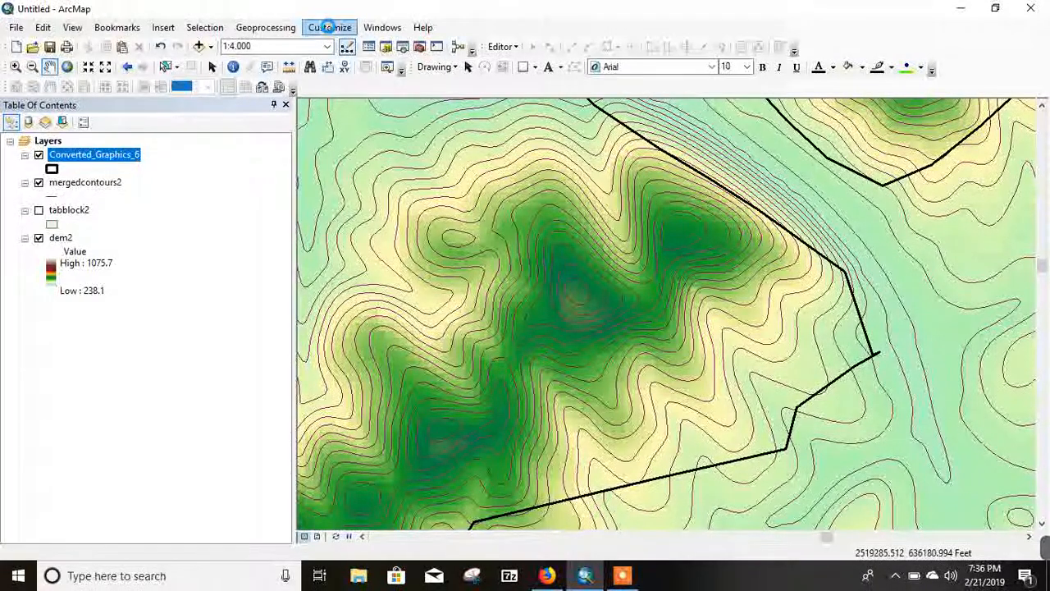
{"action": "left_click", "coordinate": [330, 28]}
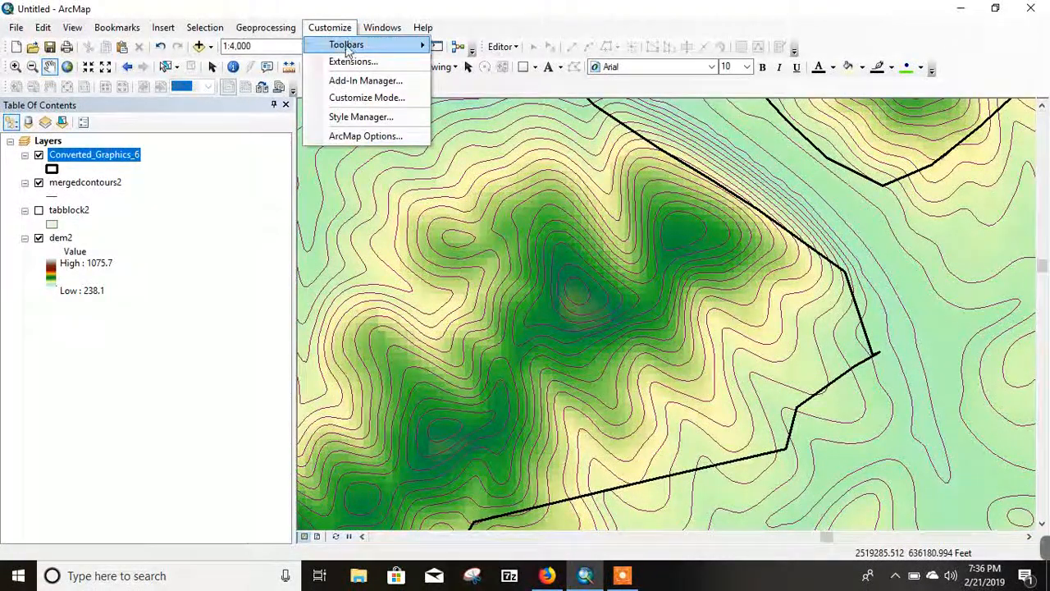
{"action": "mouse_move", "coordinate": [348, 47]}
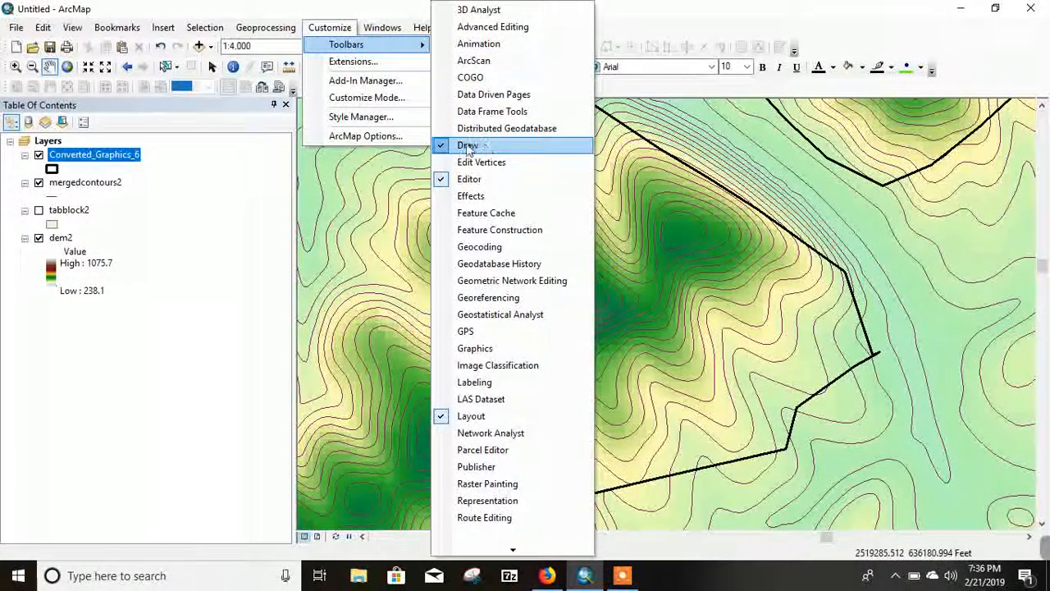
{"action": "left_click", "coordinate": [629, 14]}
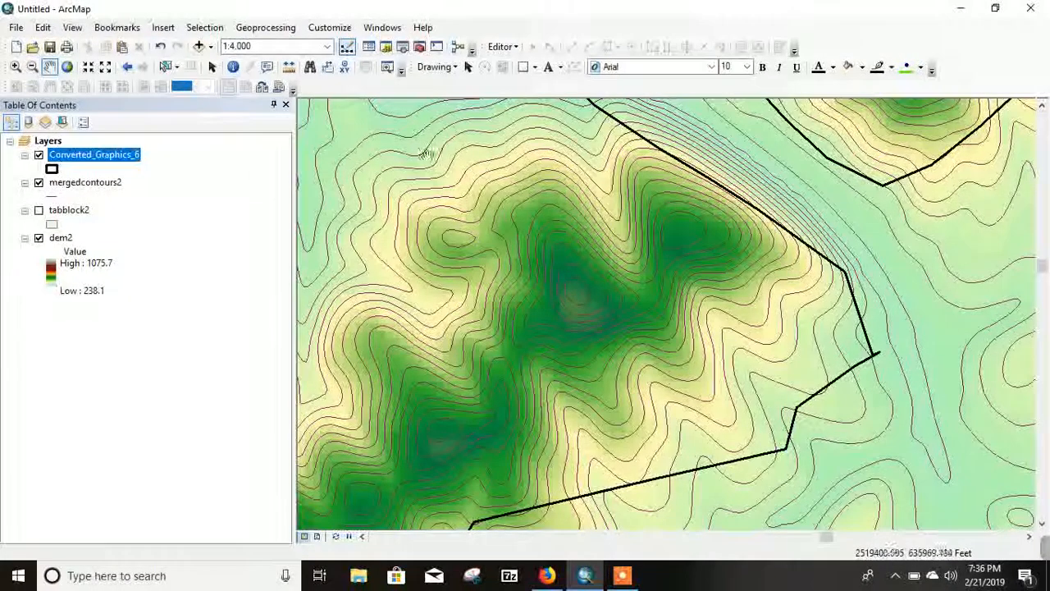
Step: Place three point markers around the summit of the ridge inside the core area polygon and leave them deselected
{"action": "left_click", "coordinate": [534, 67]}
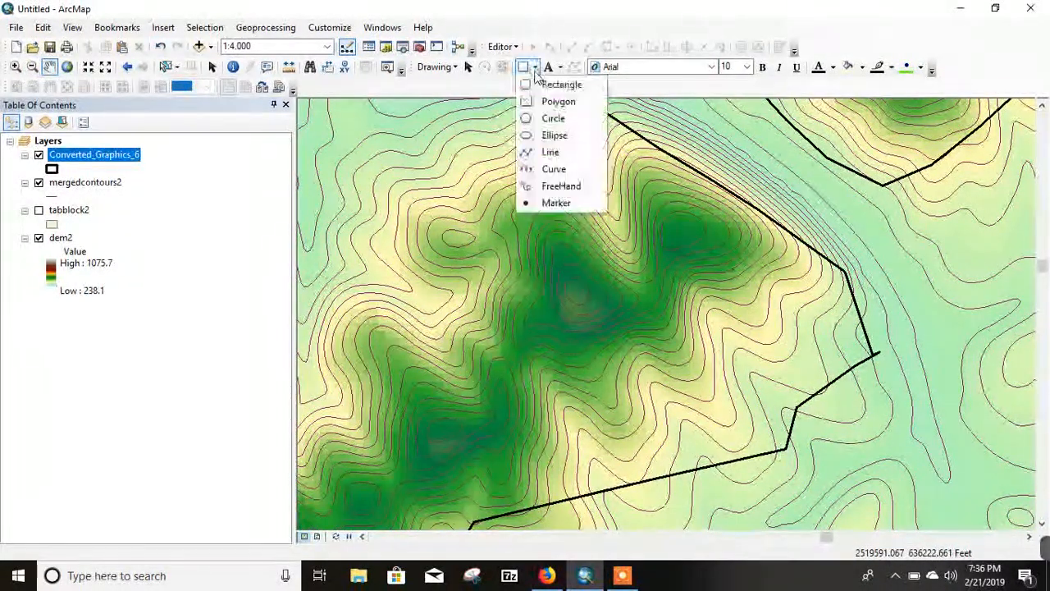
{"action": "left_click", "coordinate": [555, 202]}
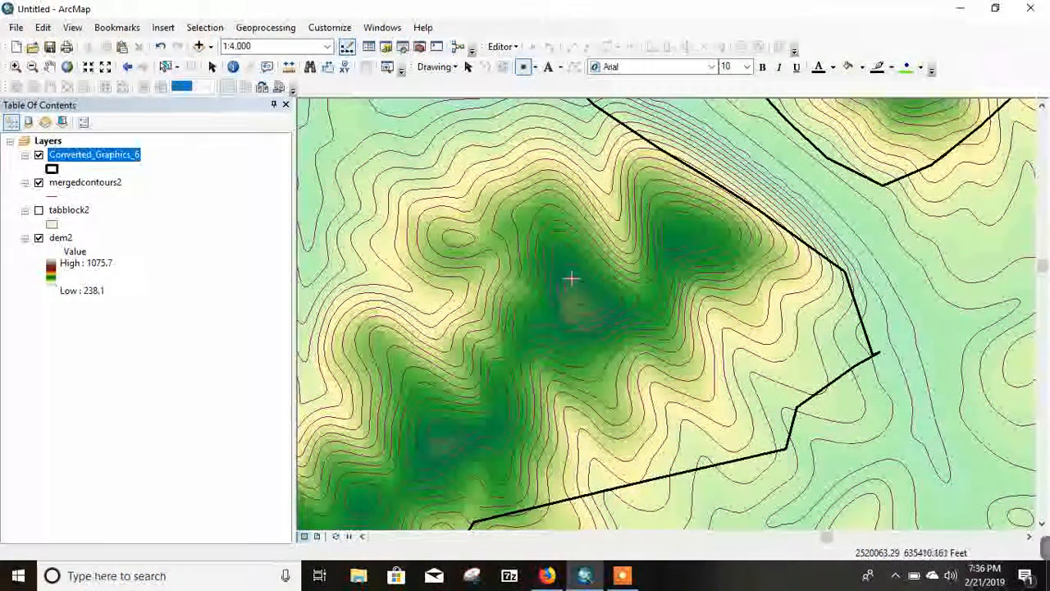
{"action": "left_click", "coordinate": [571, 276]}
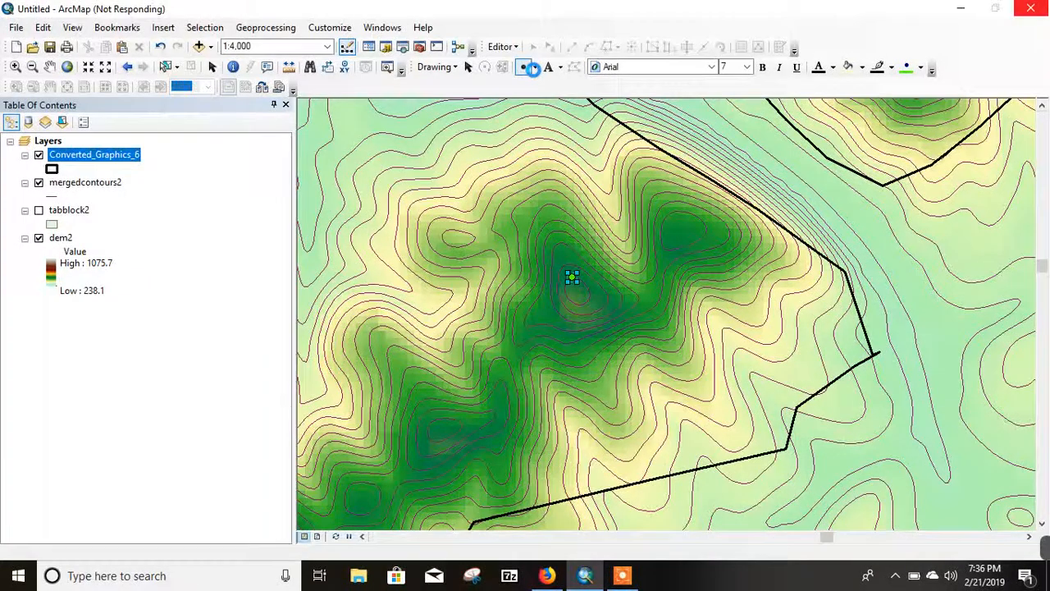
{"action": "left_click", "coordinate": [535, 67]}
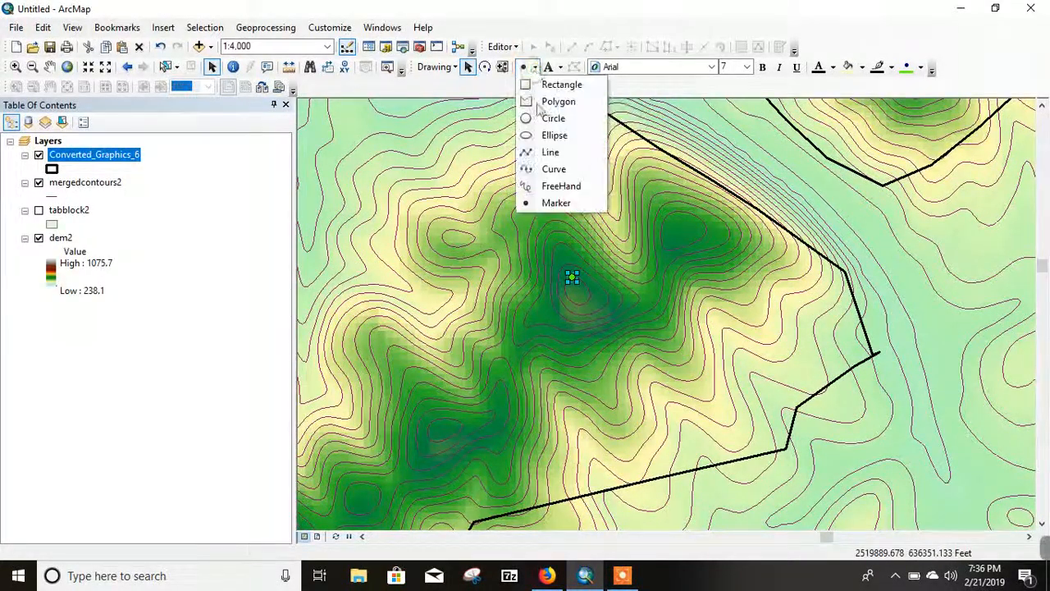
{"action": "left_click", "coordinate": [555, 203]}
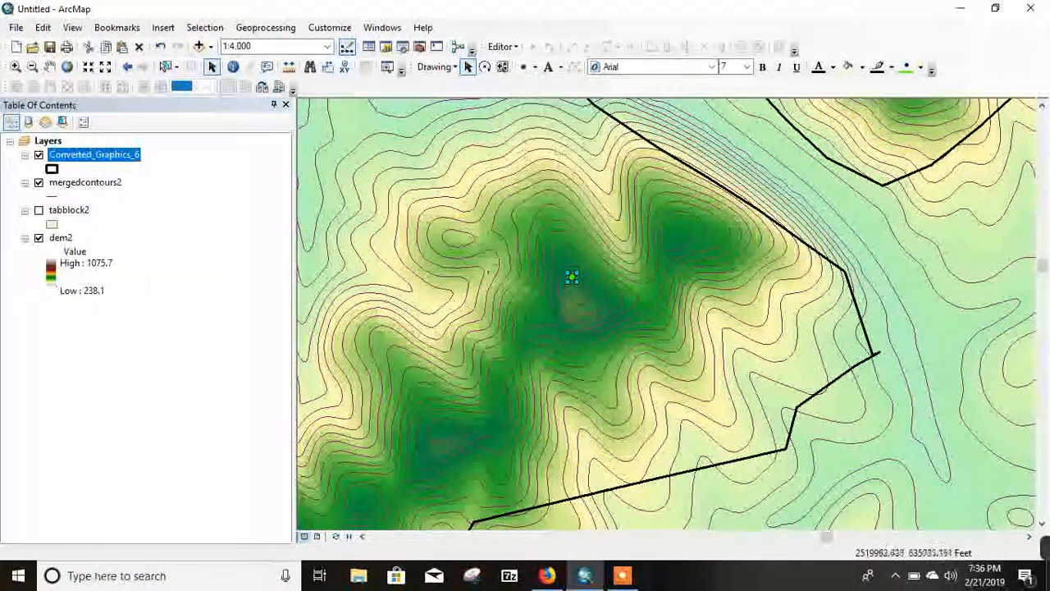
{"action": "left_click", "coordinate": [570, 310]}
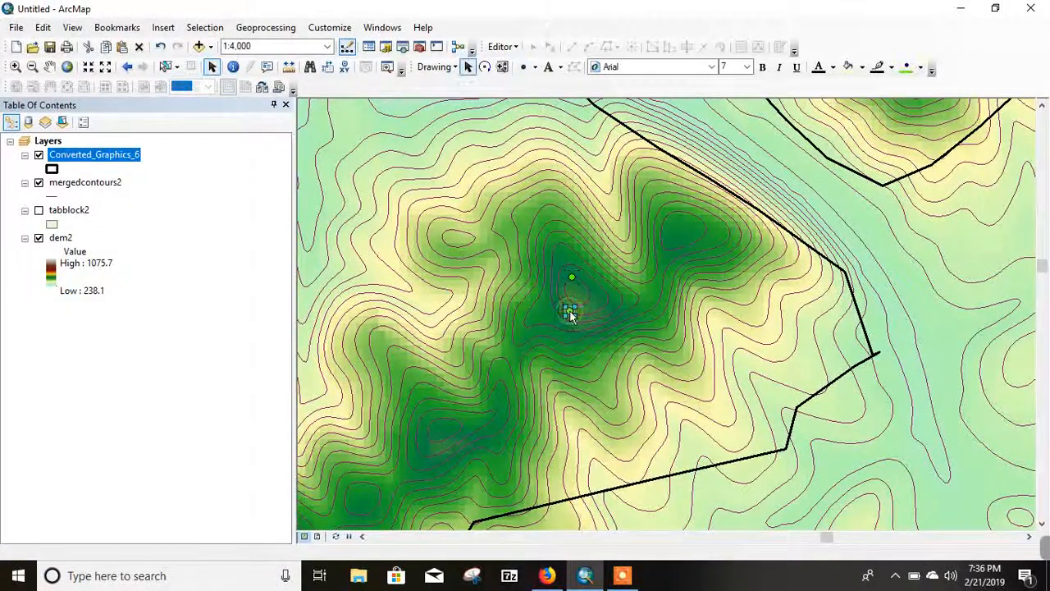
{"action": "left_click", "coordinate": [535, 67]}
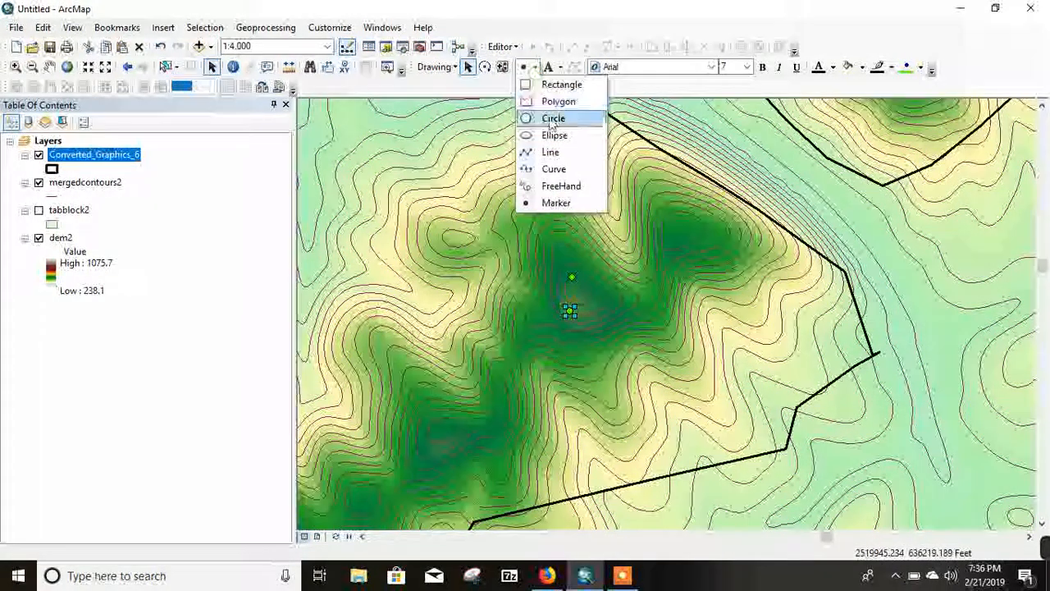
{"action": "left_click", "coordinate": [555, 203]}
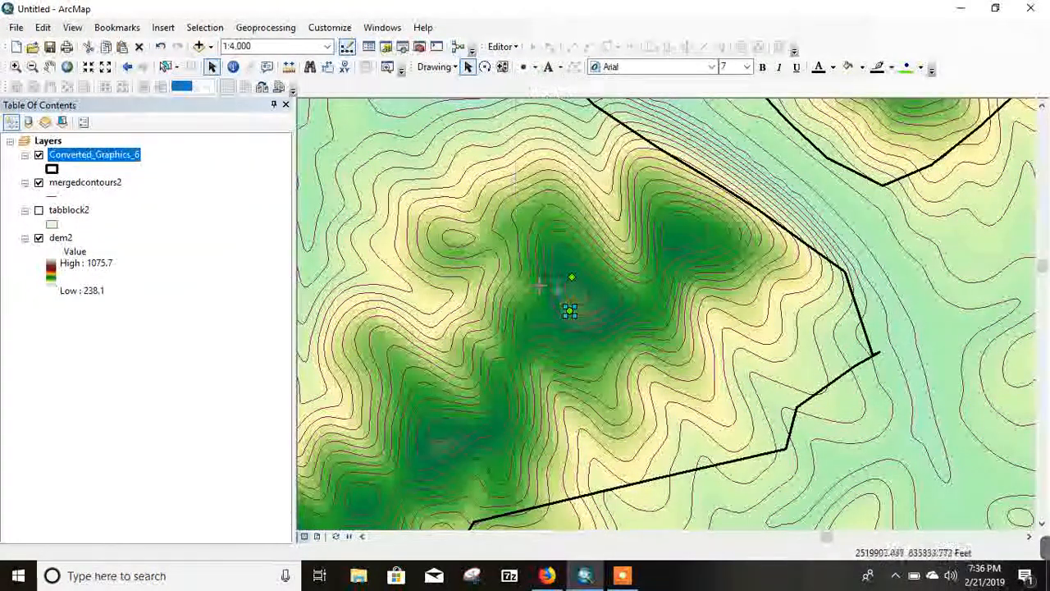
{"action": "left_click", "coordinate": [601, 297]}
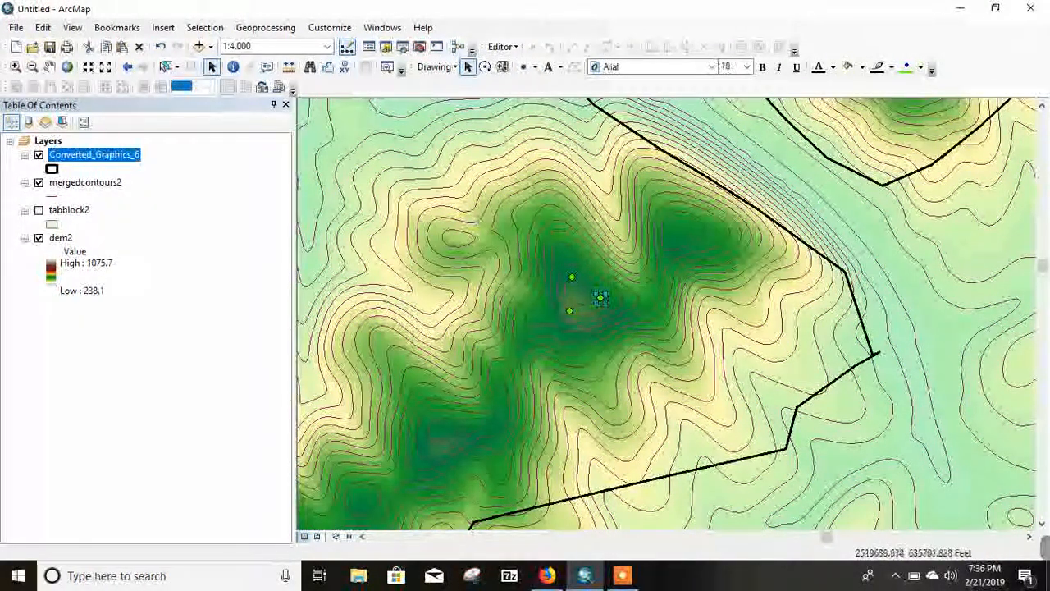
{"action": "left_click", "coordinate": [555, 345]}
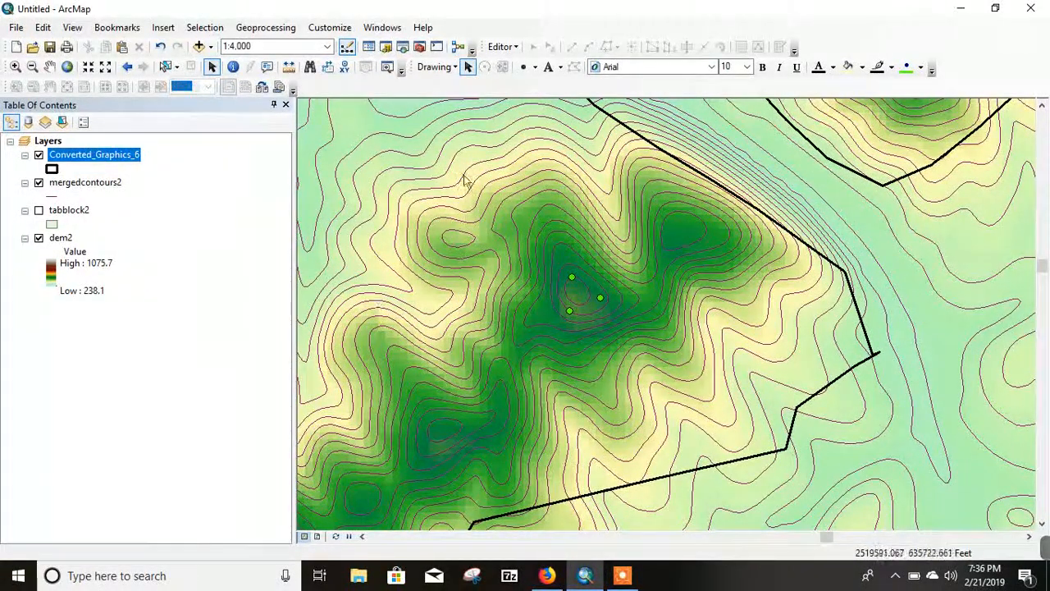
Step: Set up the conversion of the point graphics to features, with the output shapefile named points in the Project\Viewshed folder
{"action": "left_click", "coordinate": [453, 68]}
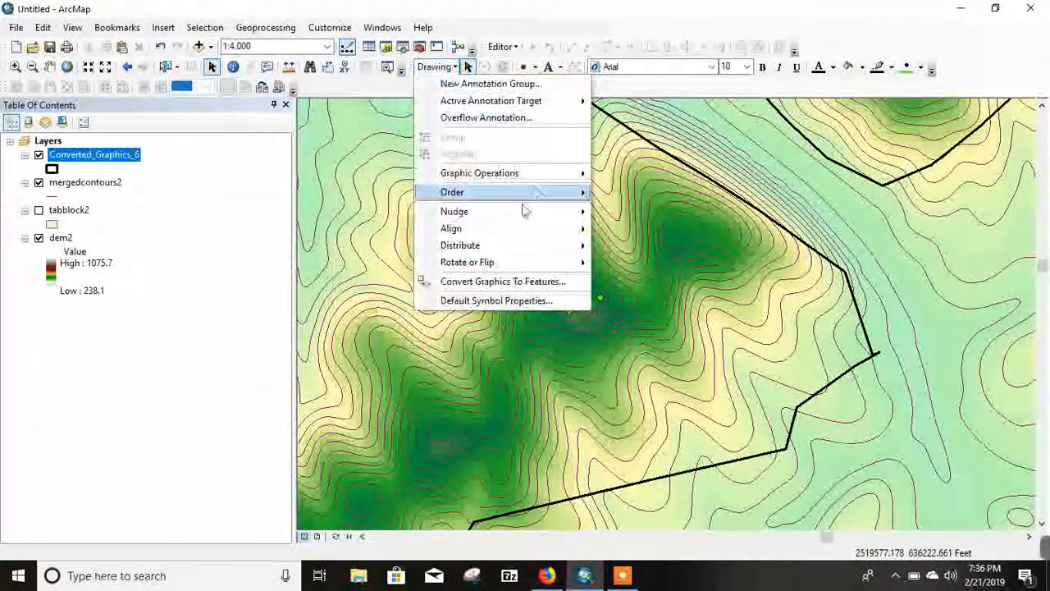
{"action": "left_click", "coordinate": [475, 283]}
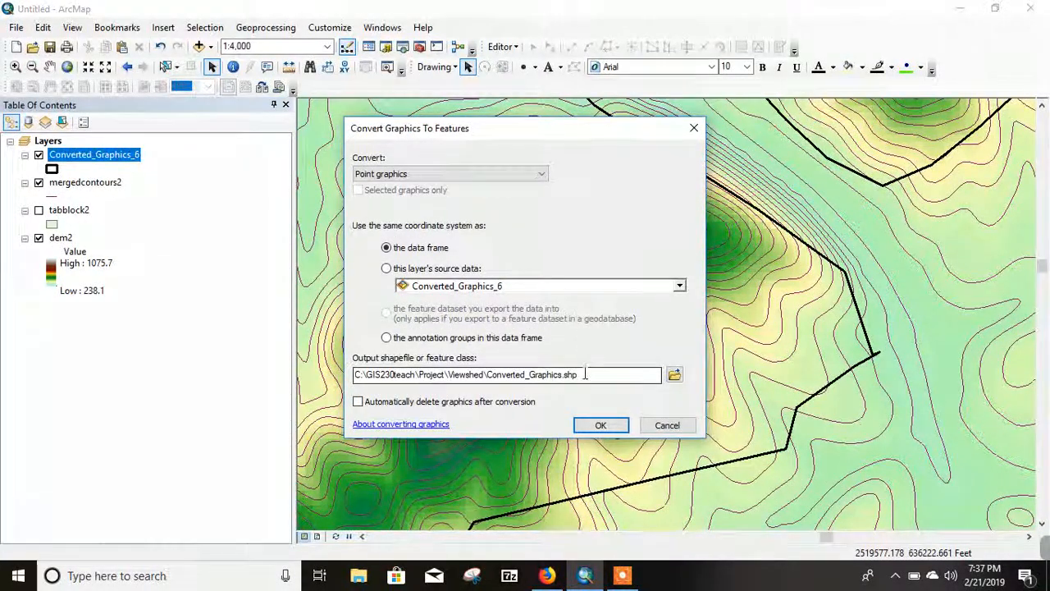
{"action": "left_click", "coordinate": [588, 375]}
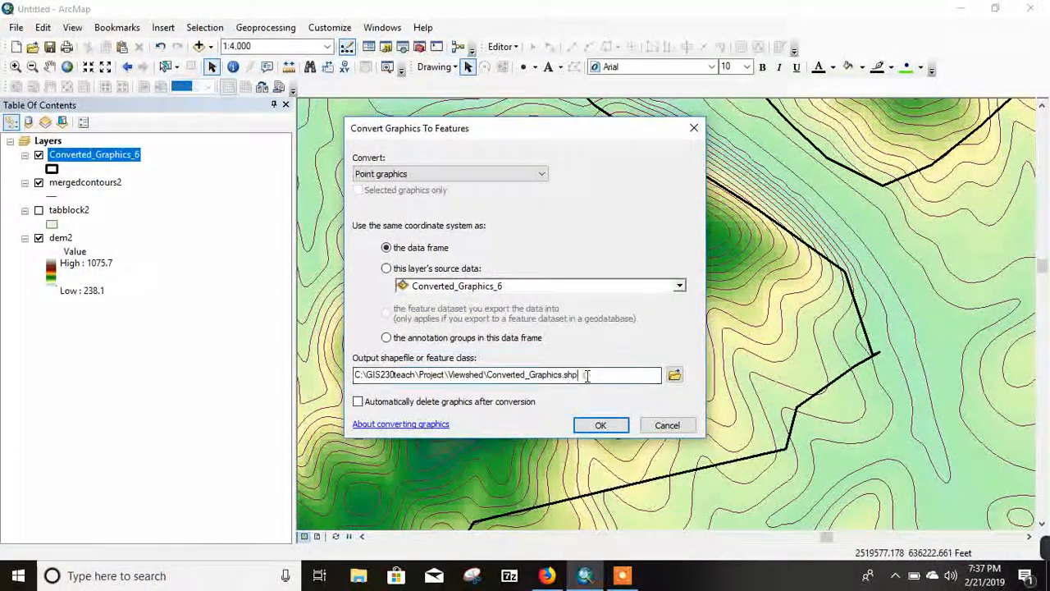
{"action": "left_click_drag", "start_coordinate": [539, 375], "coordinate": [506, 375]}
{"action": "left_click", "coordinate": [674, 378]}
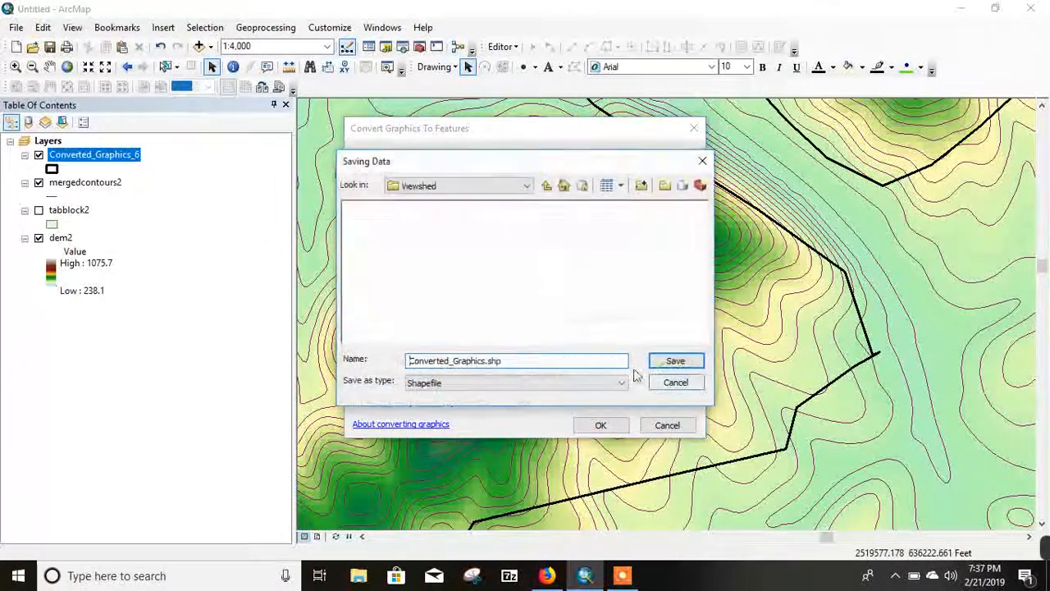
{"action": "left_click", "coordinate": [547, 187]}
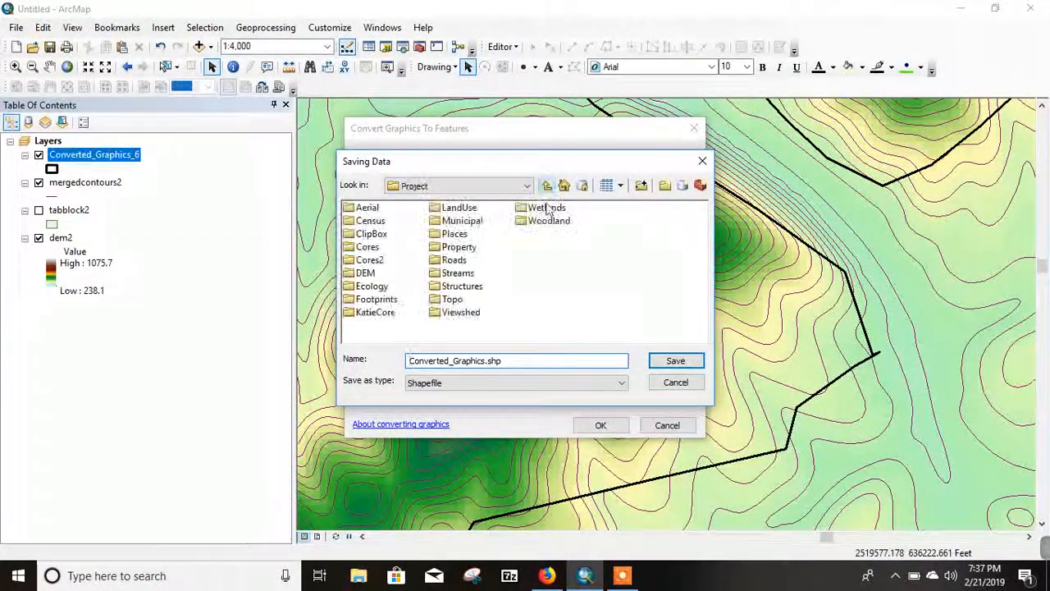
{"action": "double_click", "coordinate": [462, 312]}
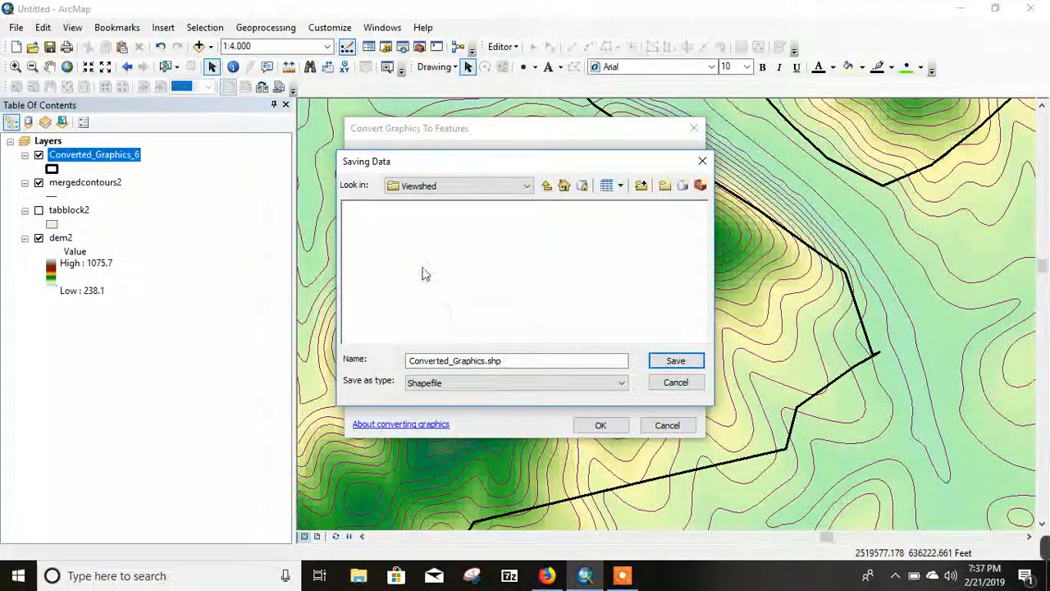
{"action": "left_click_drag", "start_coordinate": [503, 361], "coordinate": [401, 359]}
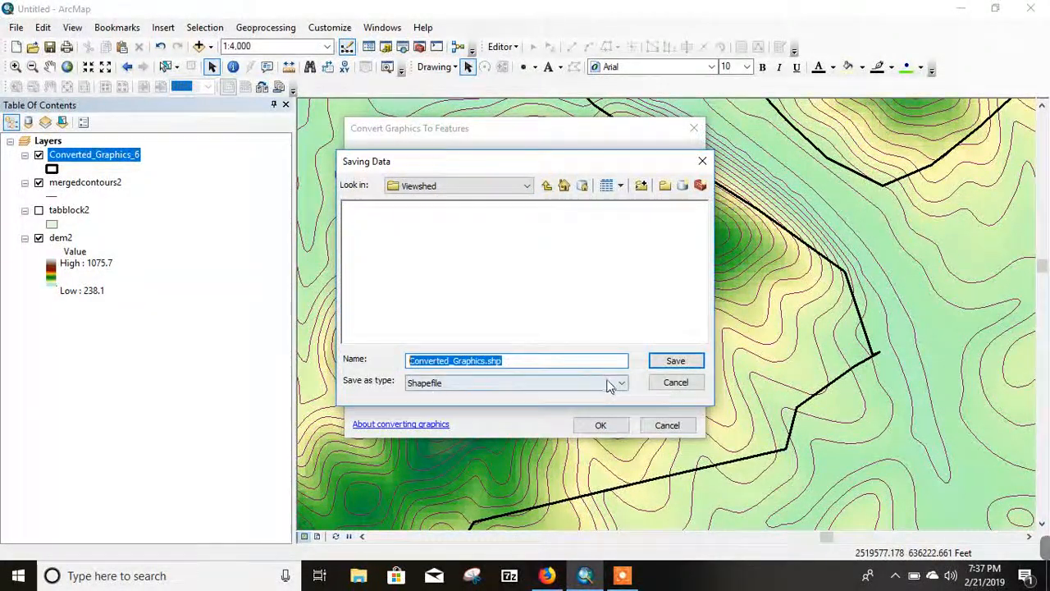
{"action": "type", "text": "poin"}
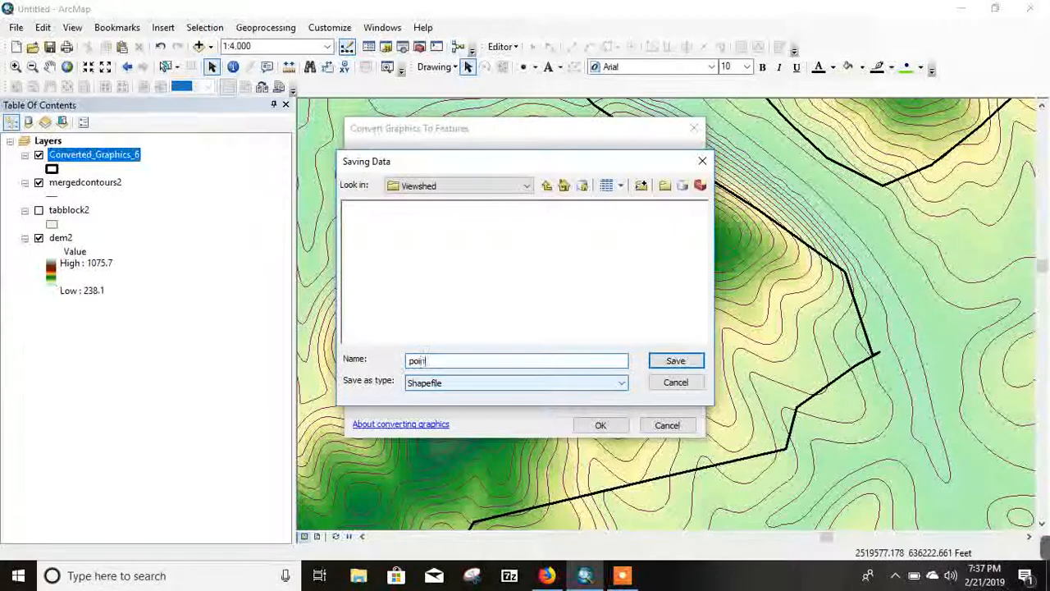
{"action": "type", "text": "ts"}
{"action": "key", "text": "Return"}
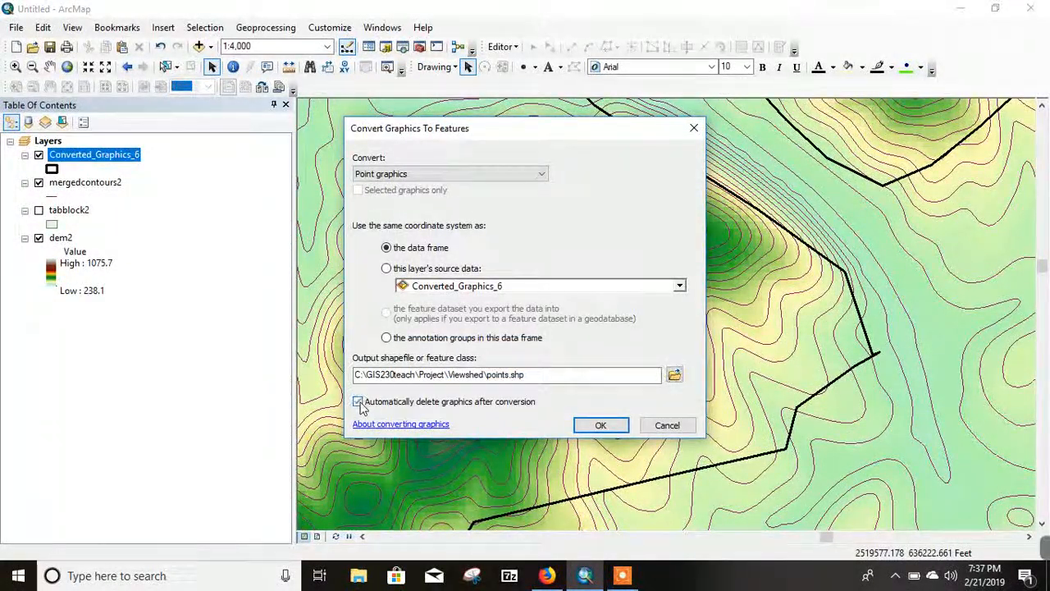
Step: Convert the graphics with automatic deletion of the originals and add the exported layer to the map, checking it by switching it off and on
{"action": "left_click", "coordinate": [595, 425]}
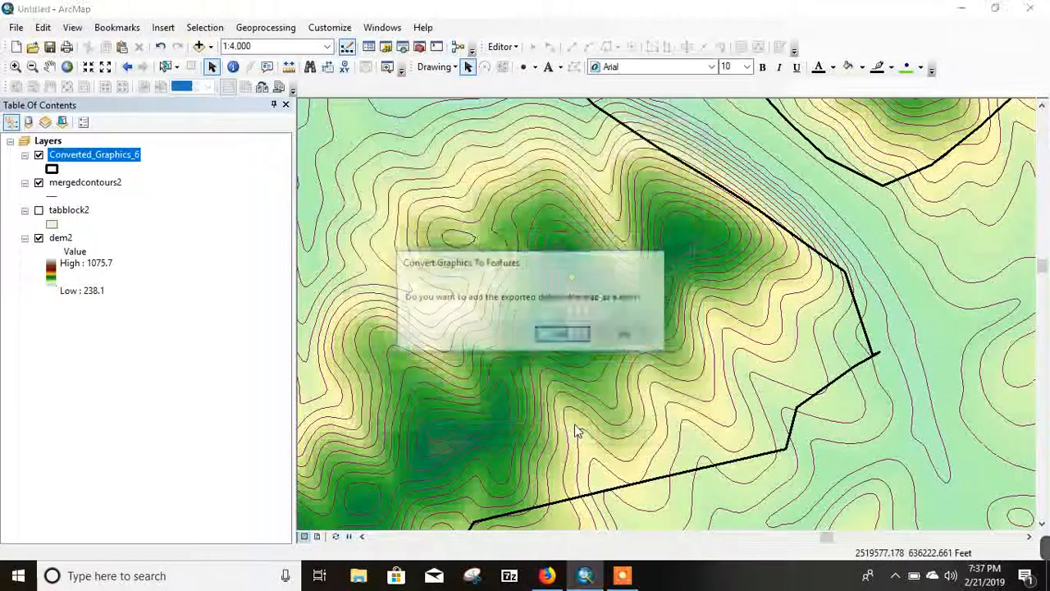
{"action": "left_click", "coordinate": [563, 335]}
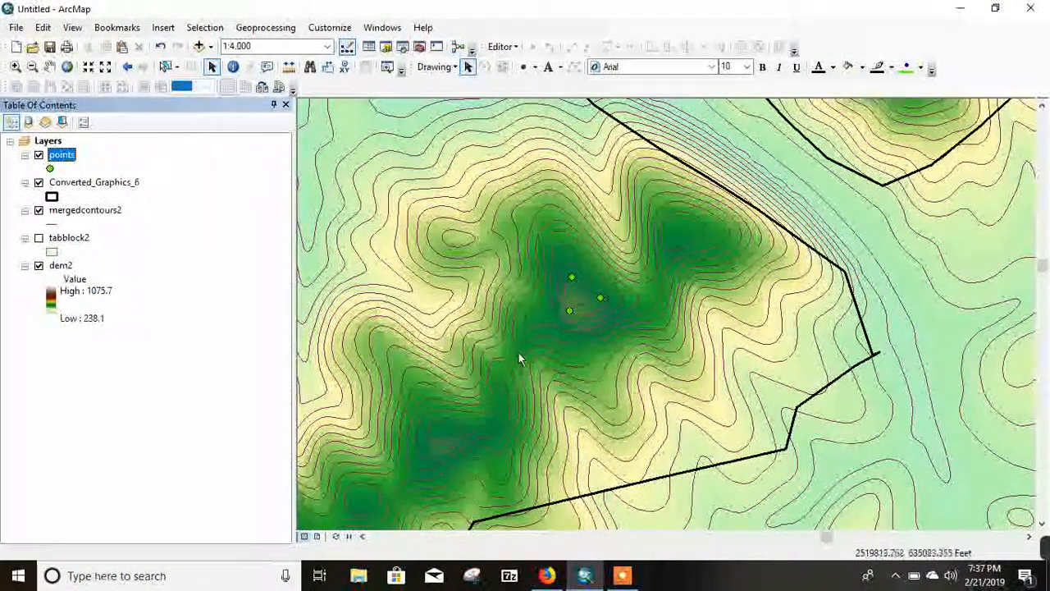
{"action": "left_click", "coordinate": [38, 156]}
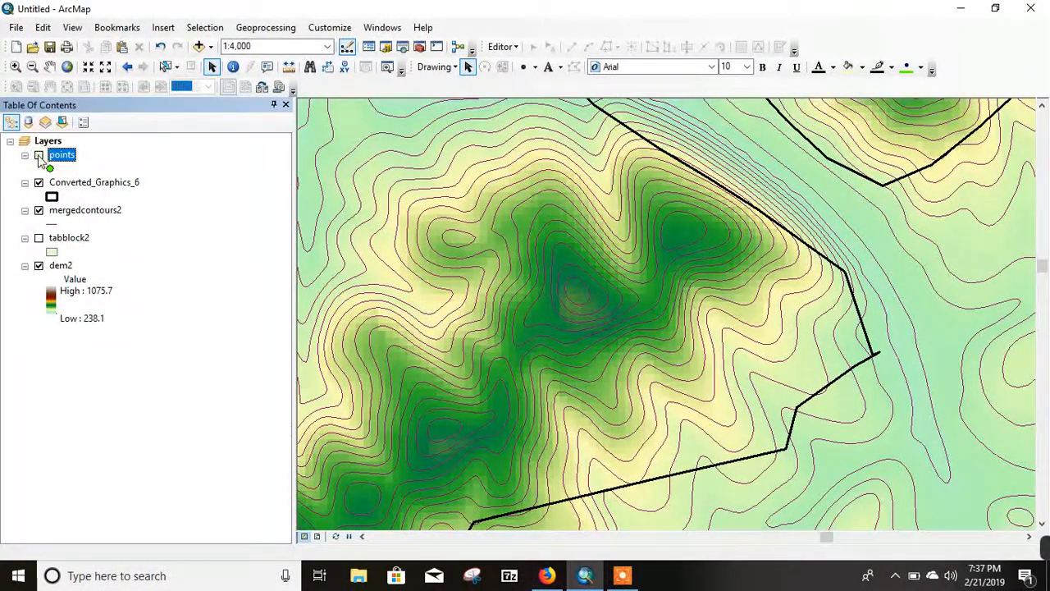
{"action": "left_click", "coordinate": [39, 156]}
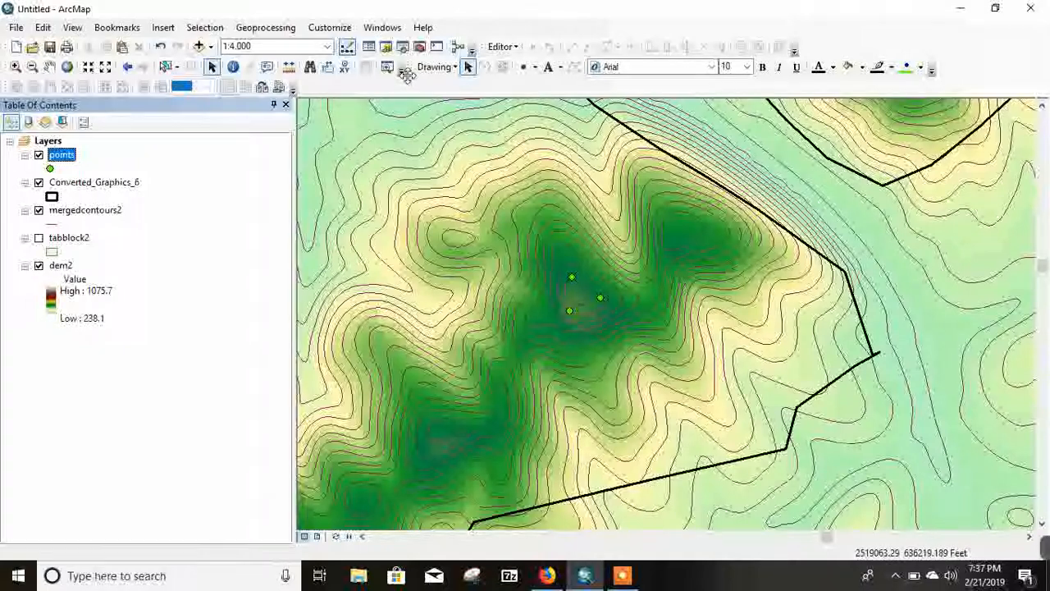
Step: Search for viewshed and open the Viewshed (Spatial Analyst) tool
{"action": "left_click", "coordinate": [402, 49]}
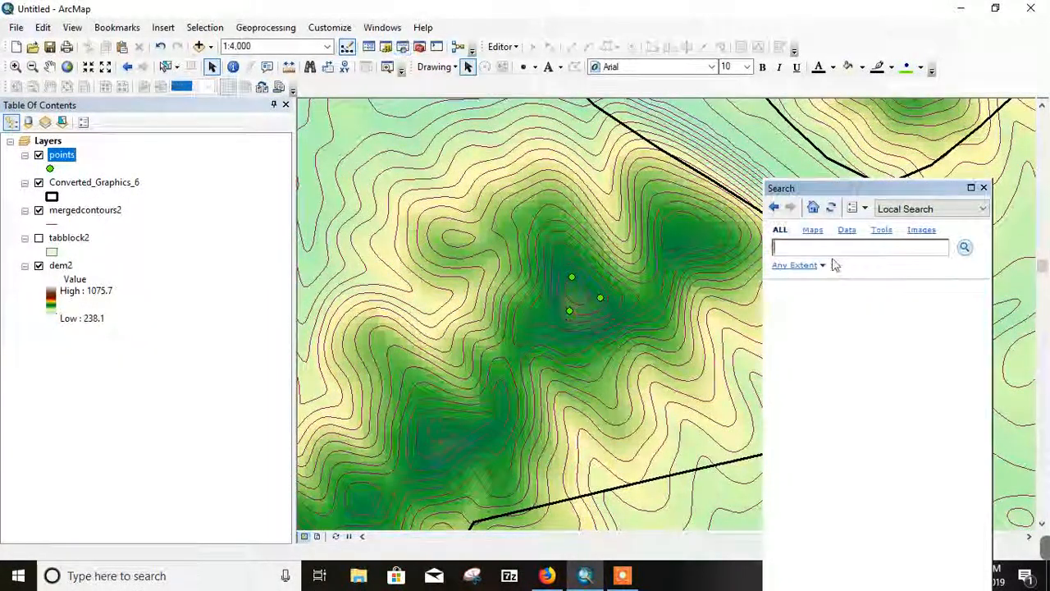
{"action": "left_click", "coordinate": [827, 248]}
{"action": "type", "text": "v"}
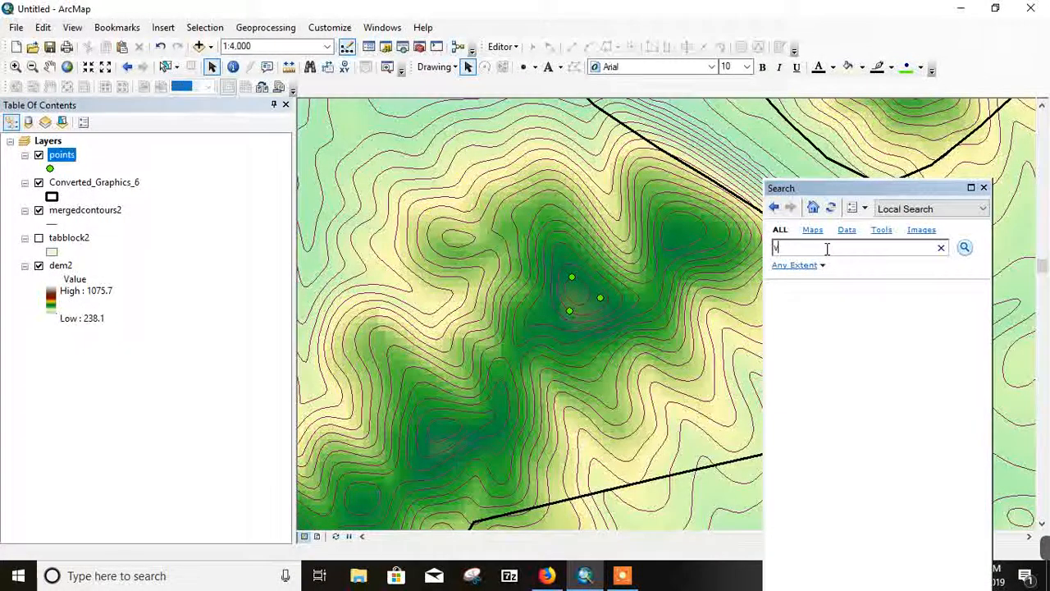
{"action": "type", "text": "iewshe"}
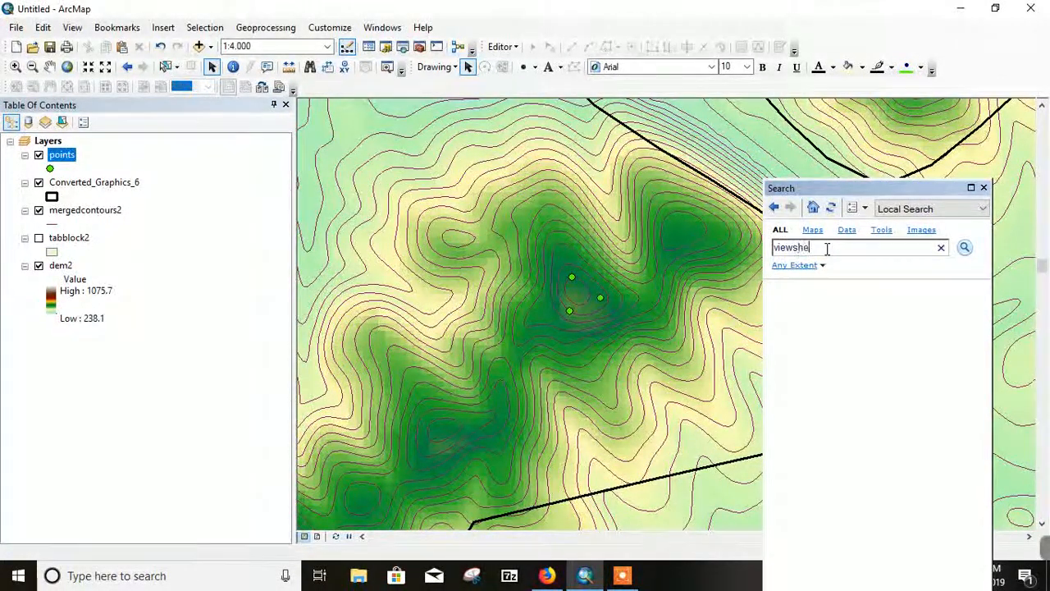
{"action": "type", "text": "d"}
{"action": "key", "text": "Return"}
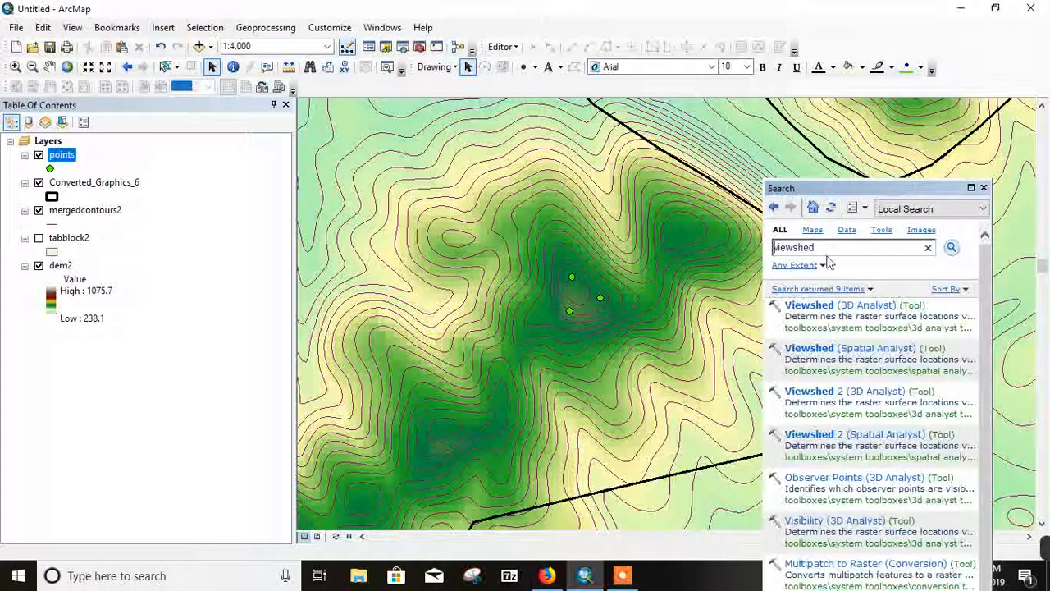
{"action": "left_click", "coordinate": [843, 351]}
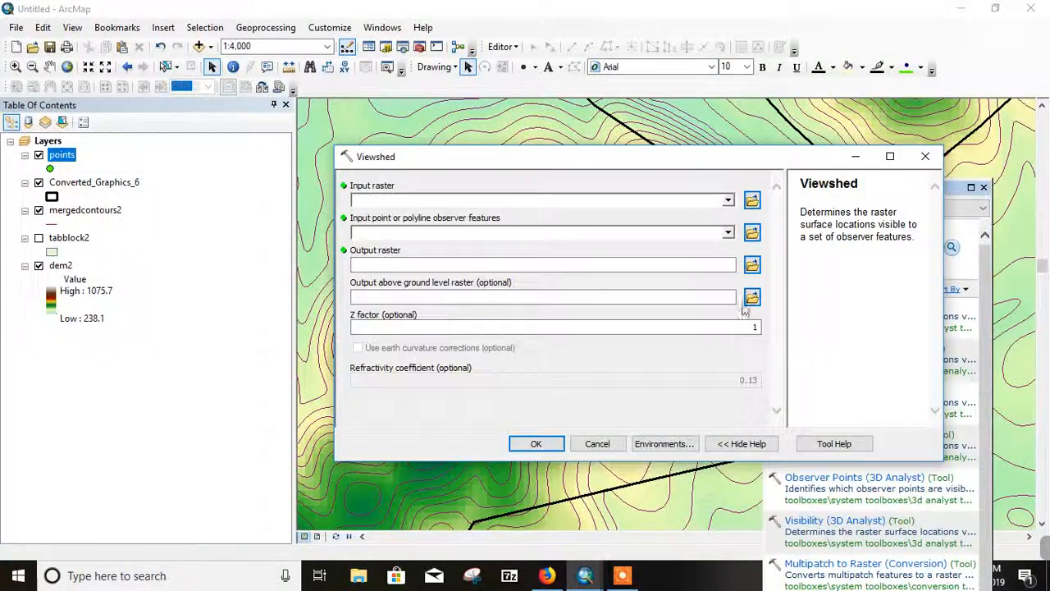
Step: Check in the list of extensions whether Spatial Analyst is enabled
{"action": "left_click", "coordinate": [332, 30]}
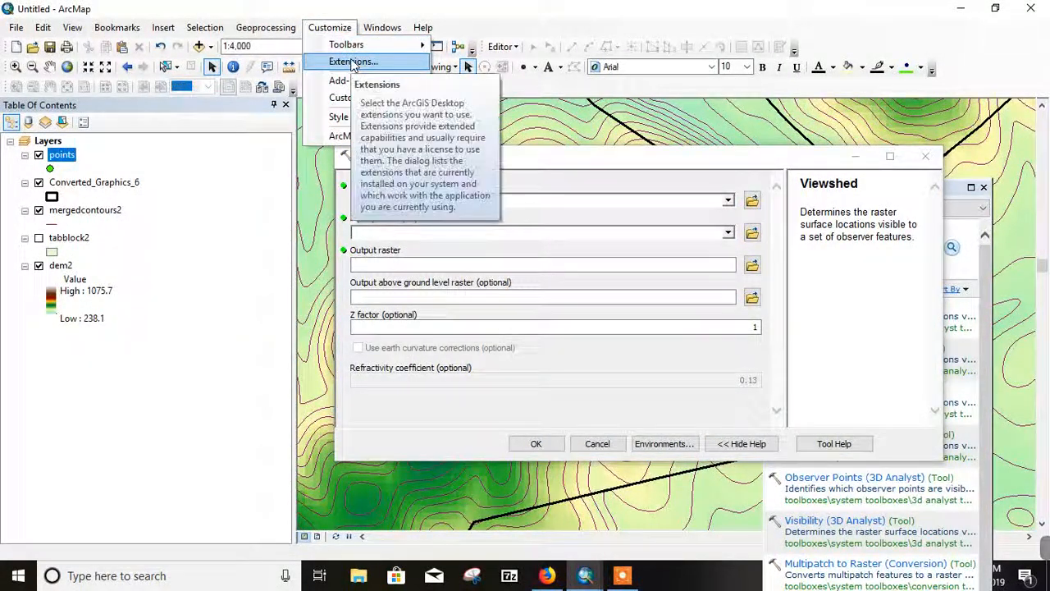
{"action": "left_click", "coordinate": [348, 61]}
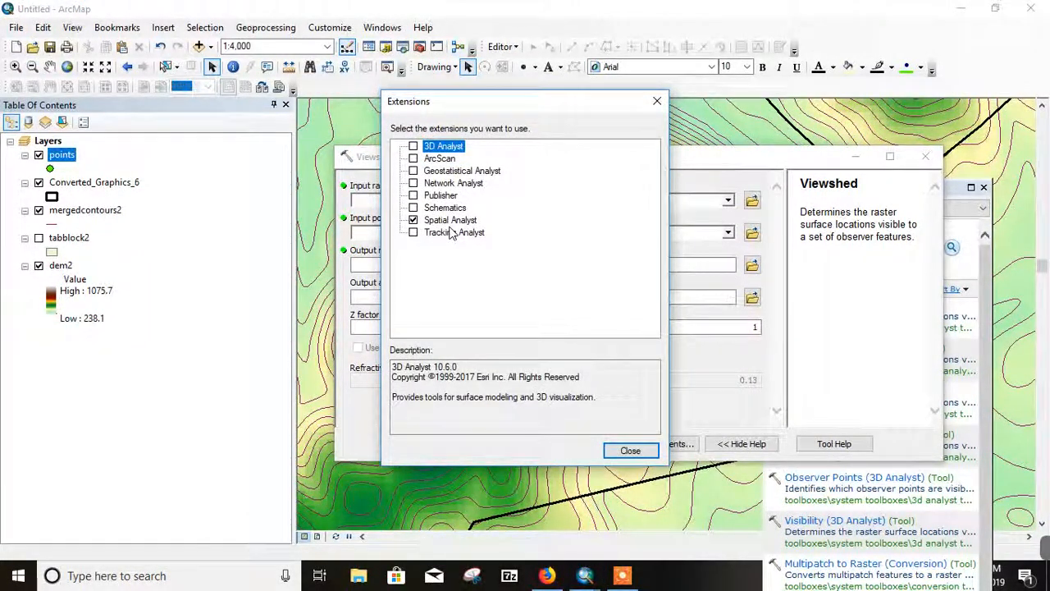
{"action": "left_click", "coordinate": [629, 451]}
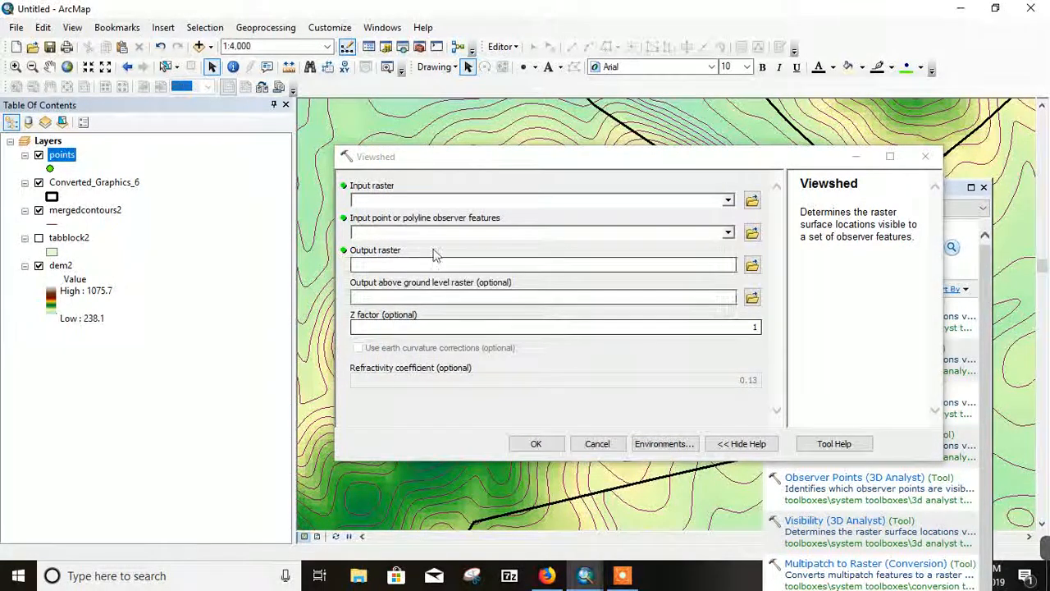
Step: Run Viewshed with dem2 as input raster and points as observer features, saving the output raster as viewraster in the Viewshed folder
{"action": "left_click_drag", "start_coordinate": [67, 271], "coordinate": [369, 204]}
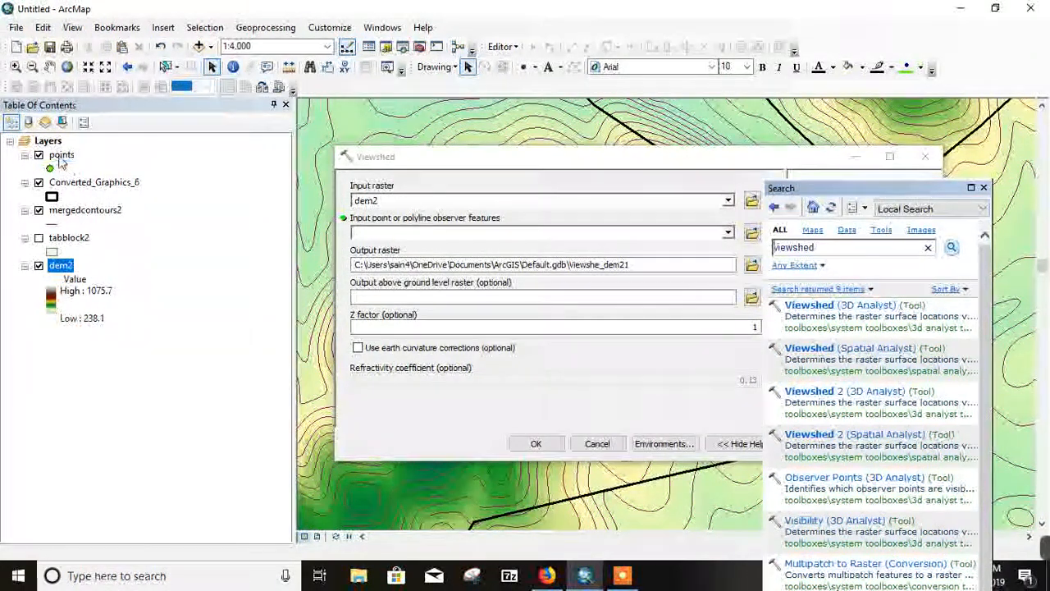
{"action": "left_click_drag", "start_coordinate": [62, 163], "coordinate": [379, 234]}
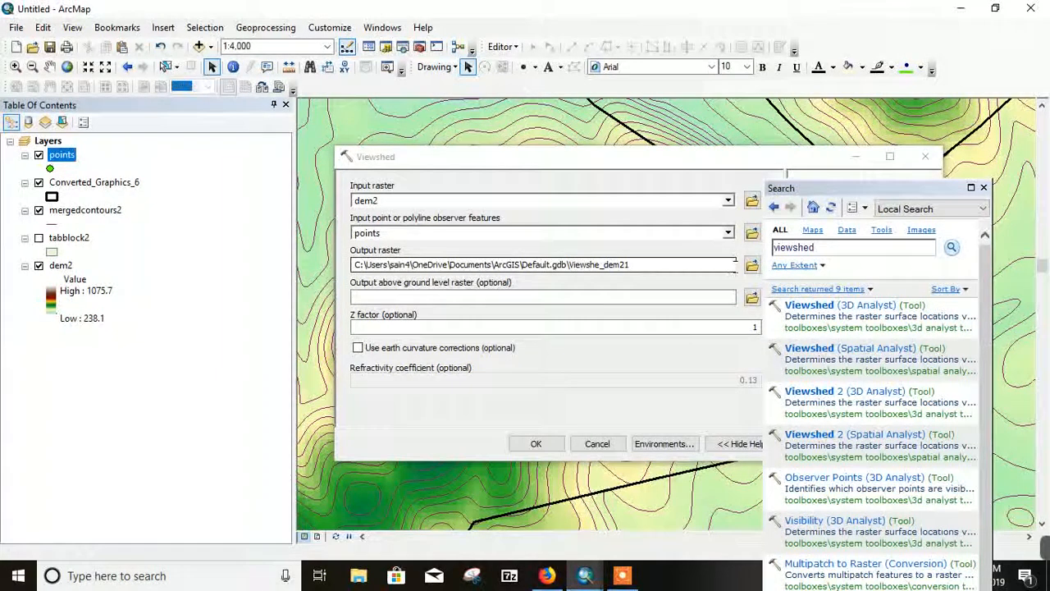
{"action": "left_click", "coordinate": [752, 264]}
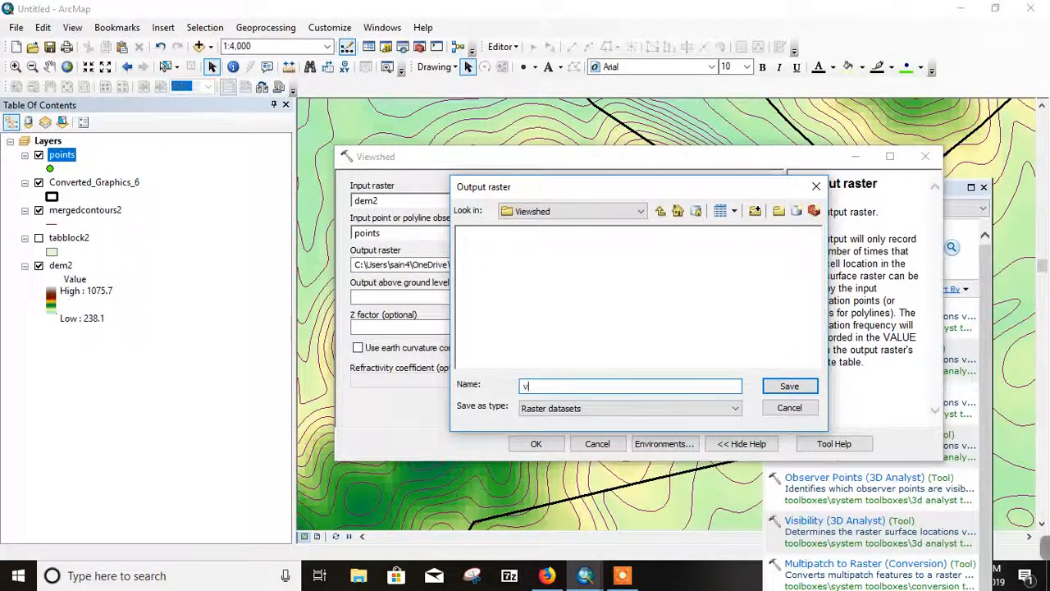
{"action": "type", "text": "ewras"}
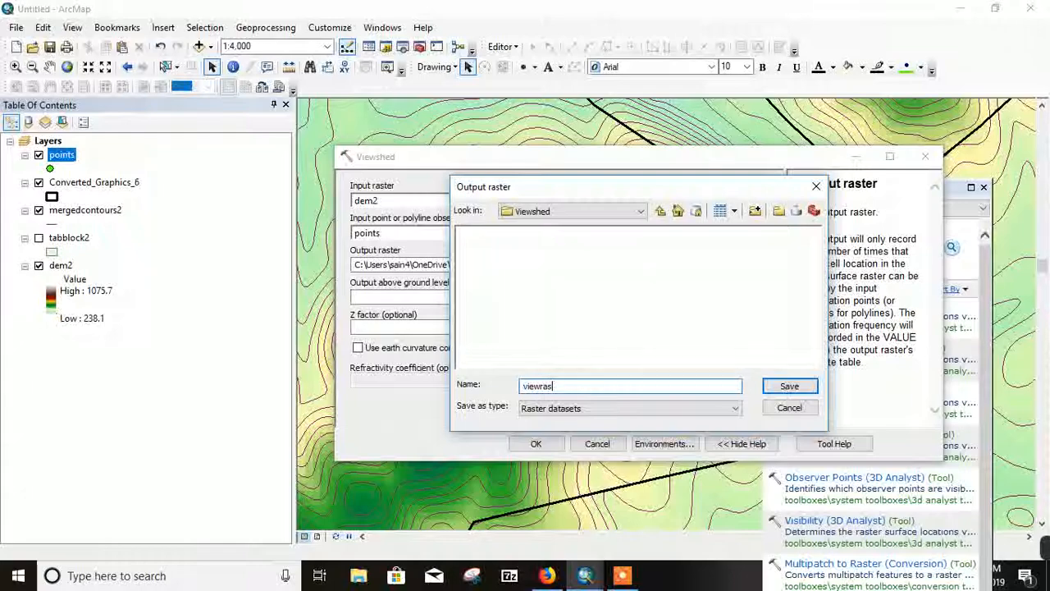
{"action": "type", "text": "ter"}
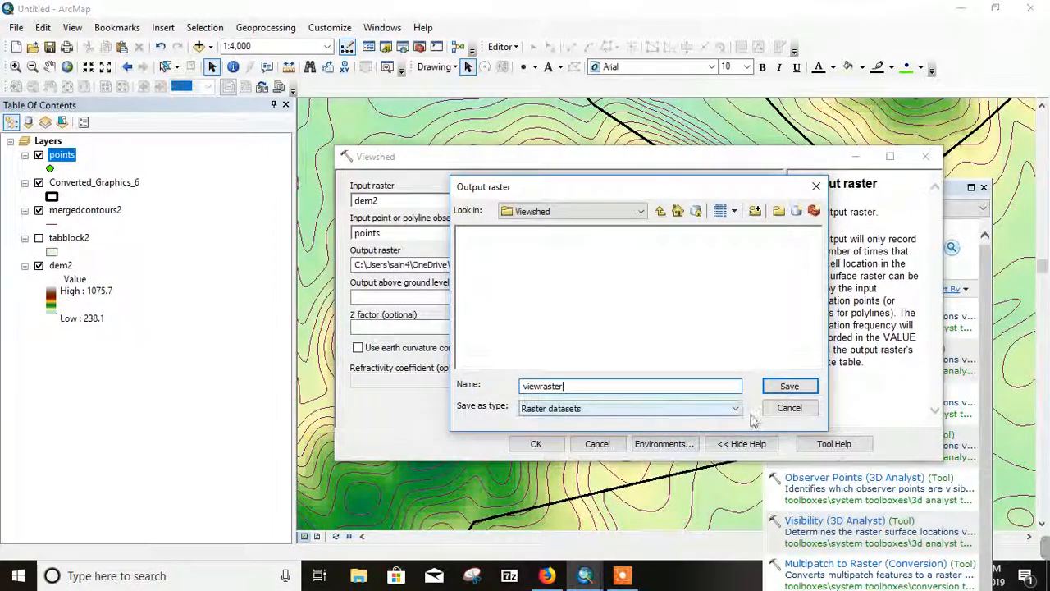
{"action": "left_click", "coordinate": [789, 387]}
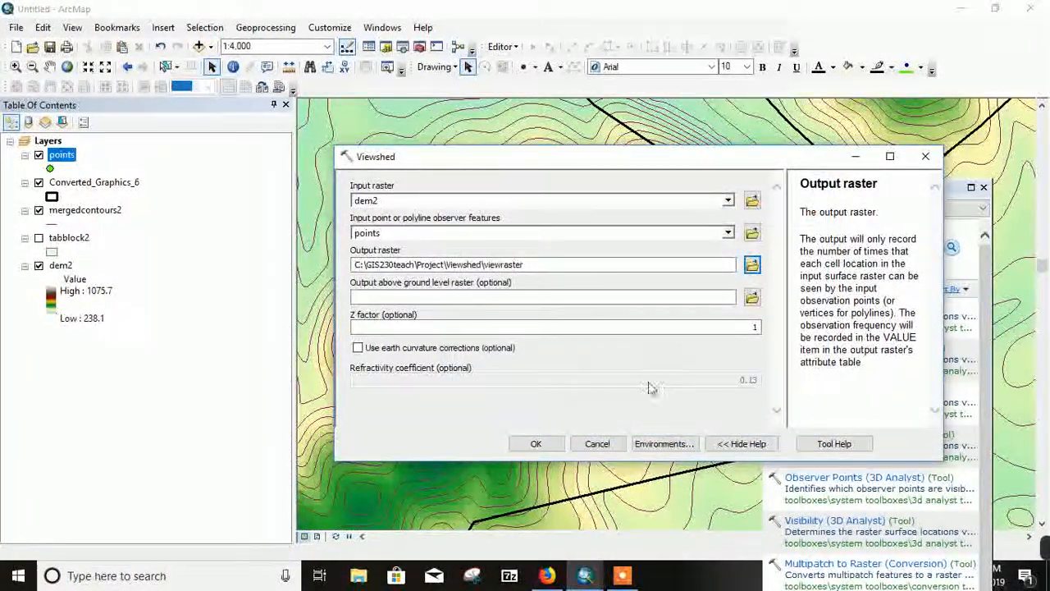
{"action": "left_click", "coordinate": [536, 443]}
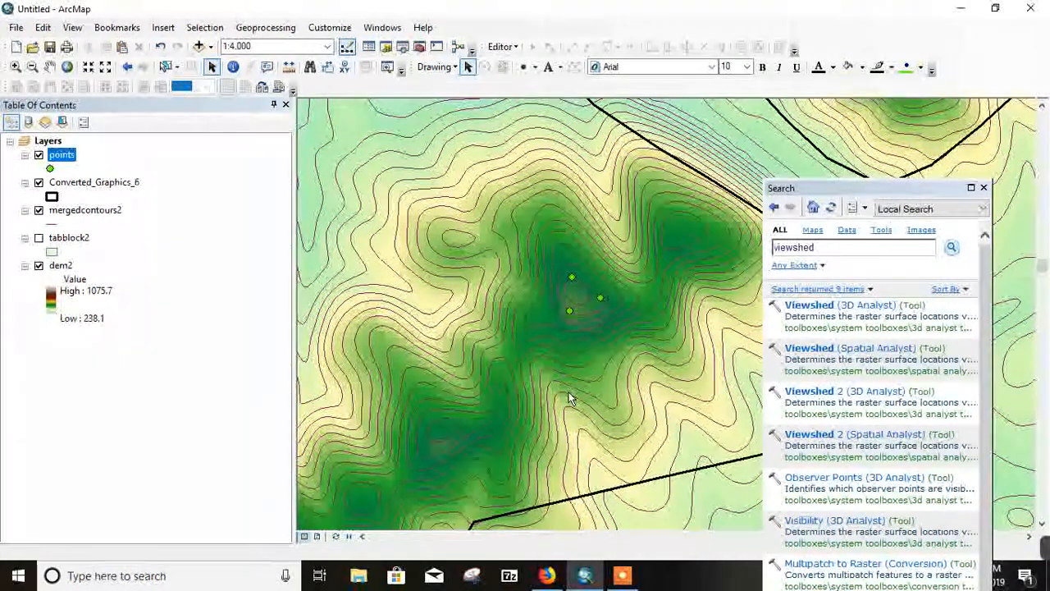
{"action": "left_click", "coordinate": [630, 578]}
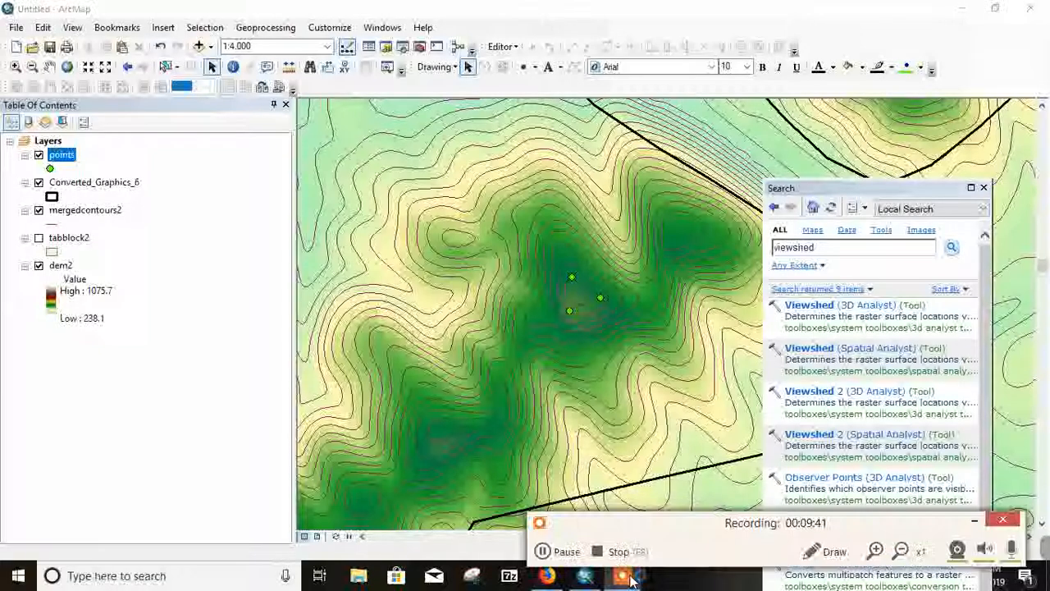
{"action": "left_click", "coordinate": [567, 551]}
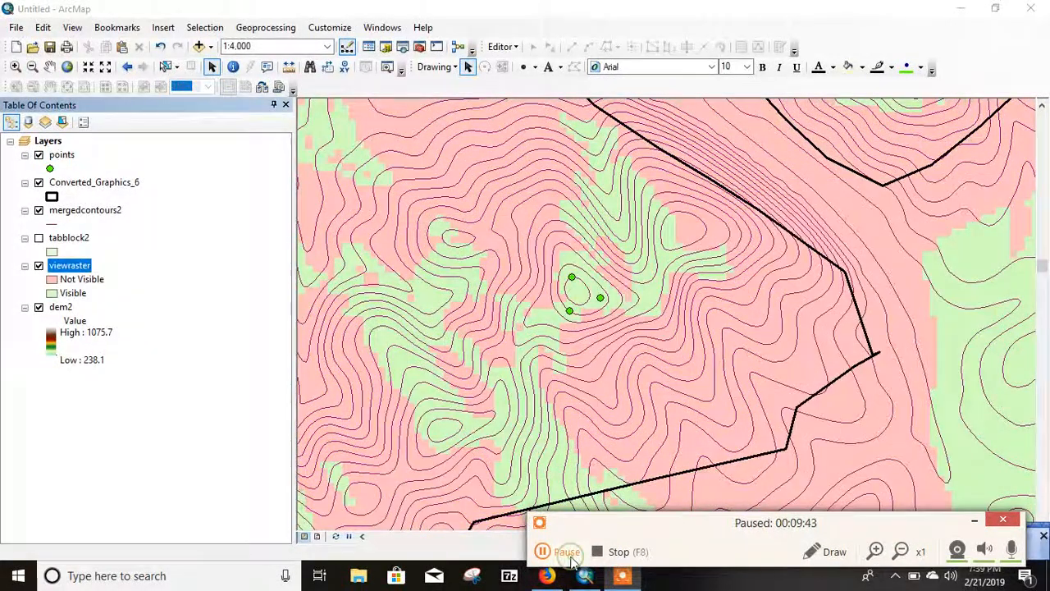
{"action": "left_click", "coordinate": [568, 552]}
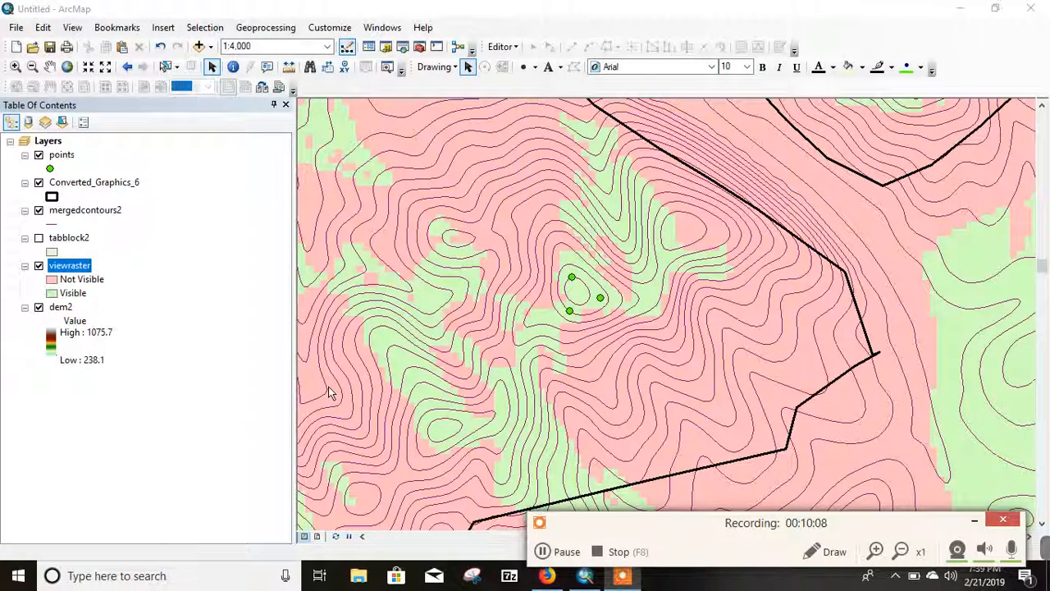
{"action": "left_click", "coordinate": [545, 552]}
{"action": "left_click", "coordinate": [544, 552]}
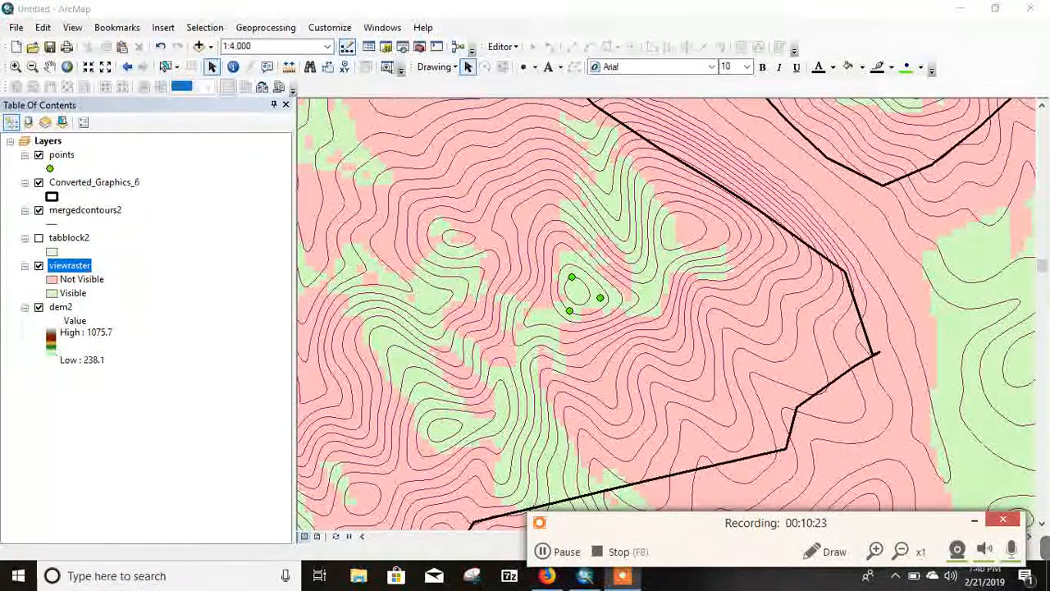
Step: Search for raster to polygon and open the Raster to Polygon (Conversion) tool
{"action": "left_click", "coordinate": [402, 48]}
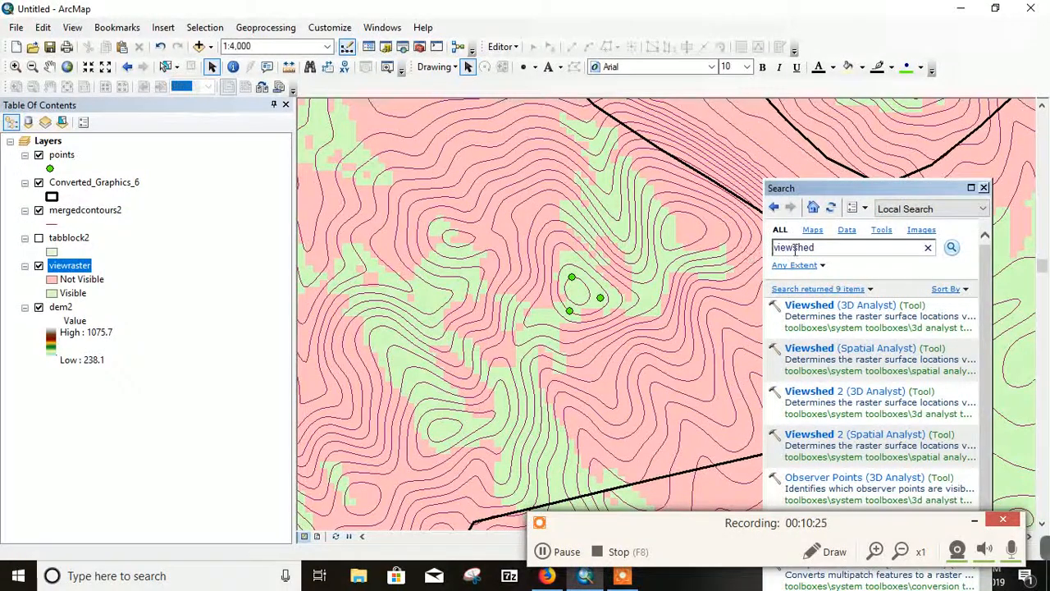
{"action": "left_click_drag", "start_coordinate": [816, 250], "coordinate": [760, 261]}
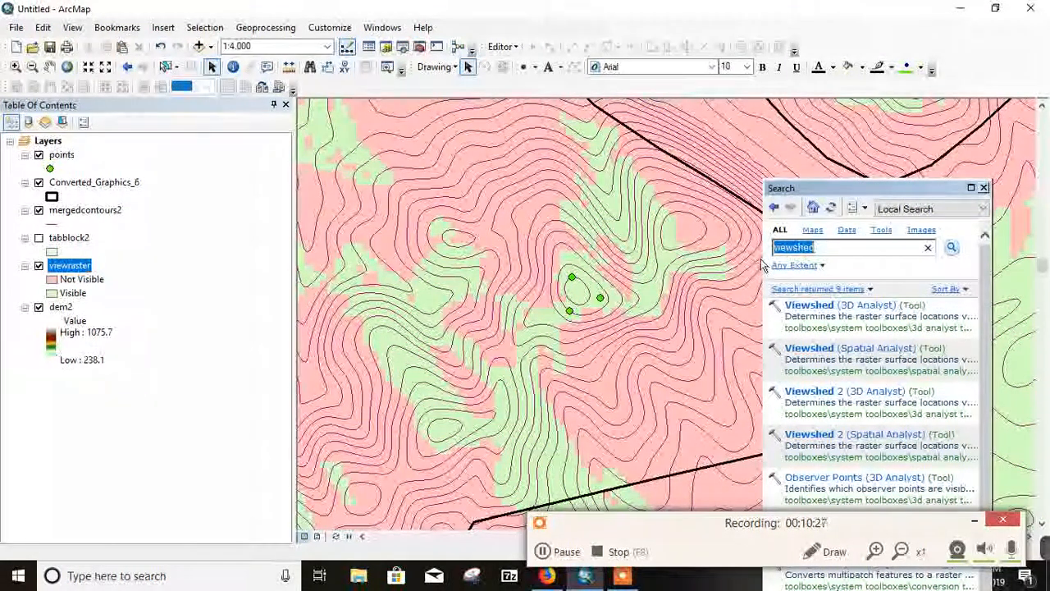
{"action": "type", "text": "ra"}
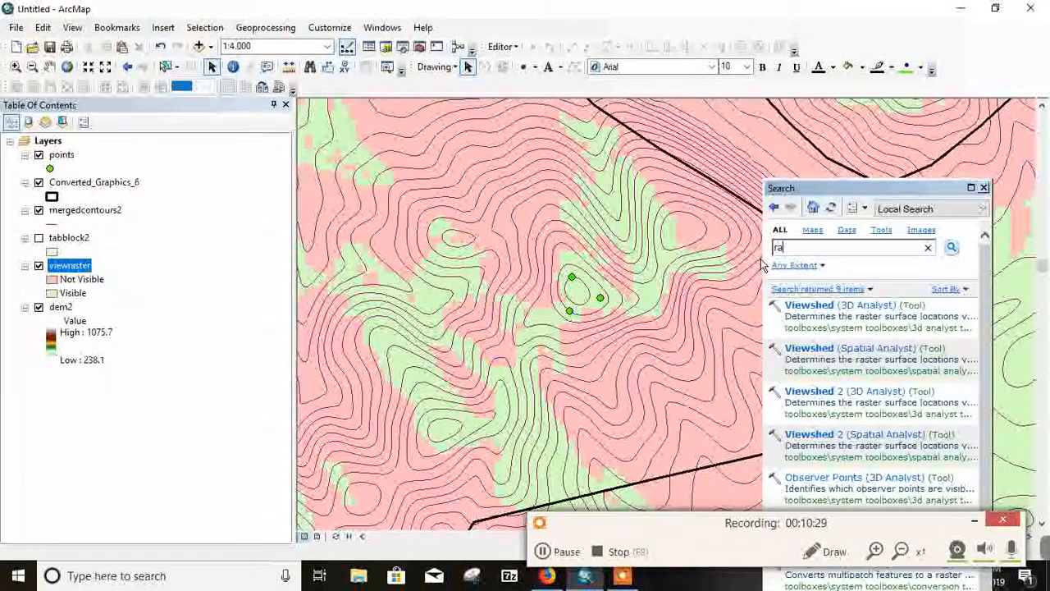
{"action": "type", "text": "ster "}
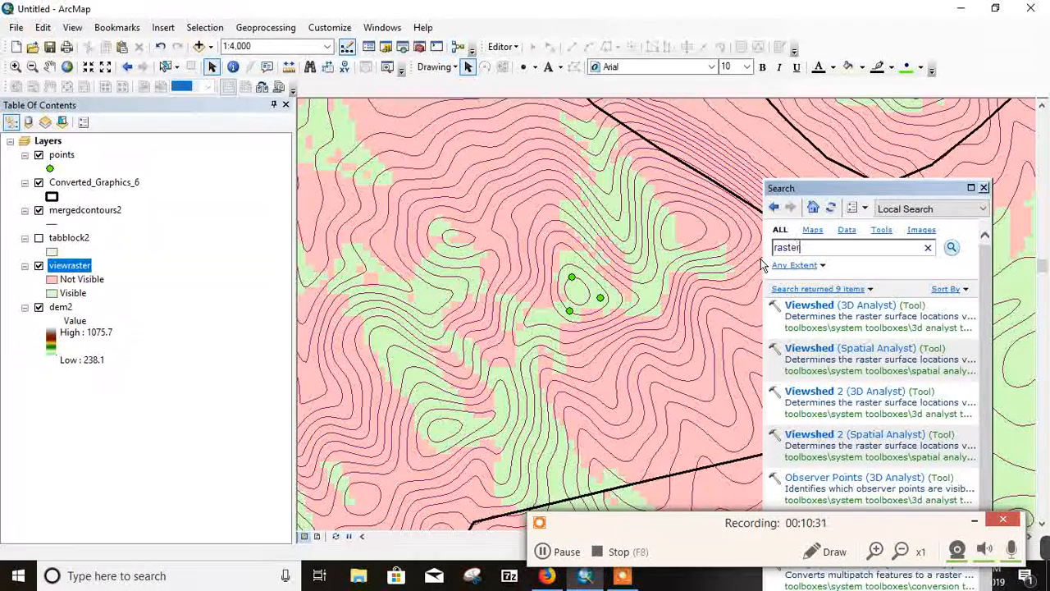
{"action": "type", "text": "to po"}
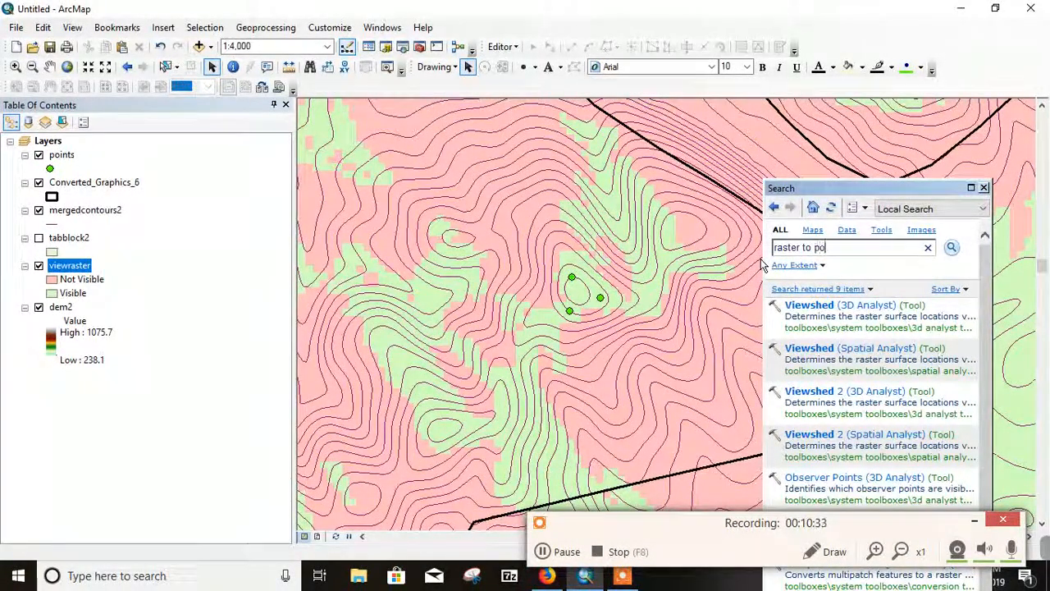
{"action": "type", "text": "lygon"}
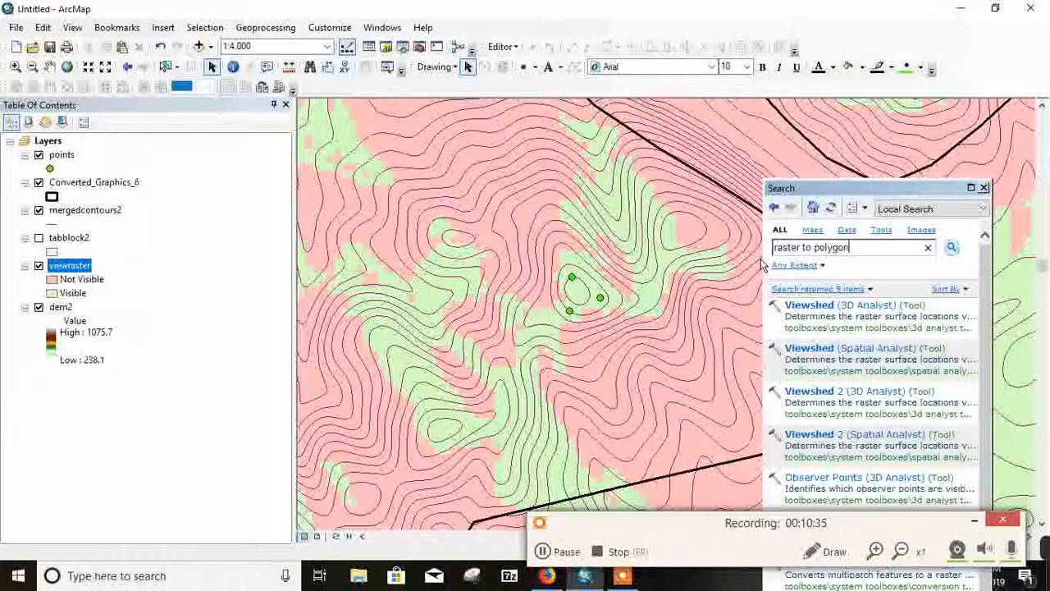
{"action": "key", "text": "Return"}
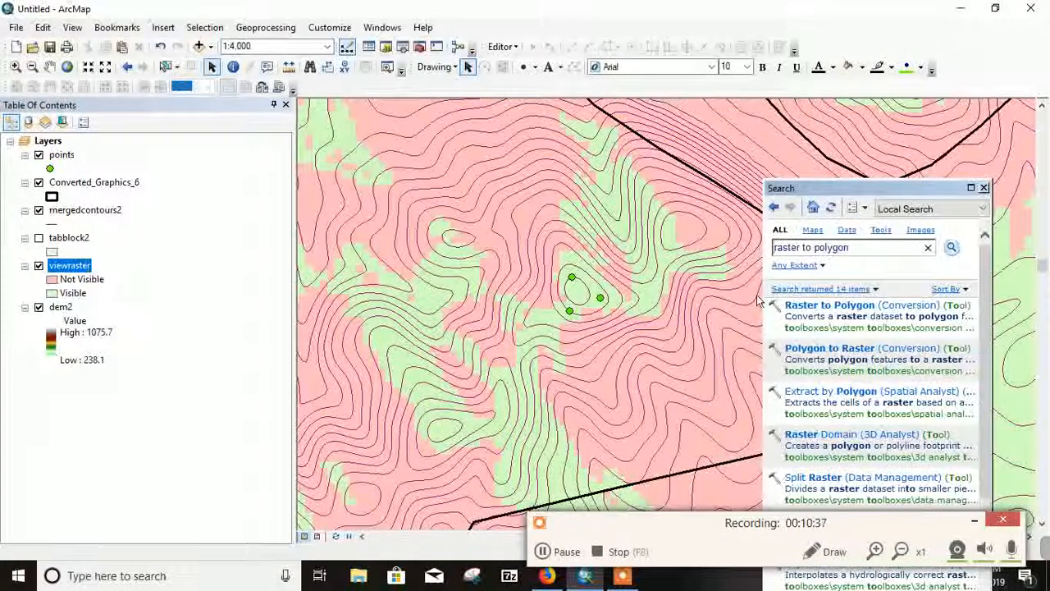
{"action": "left_click", "coordinate": [864, 312]}
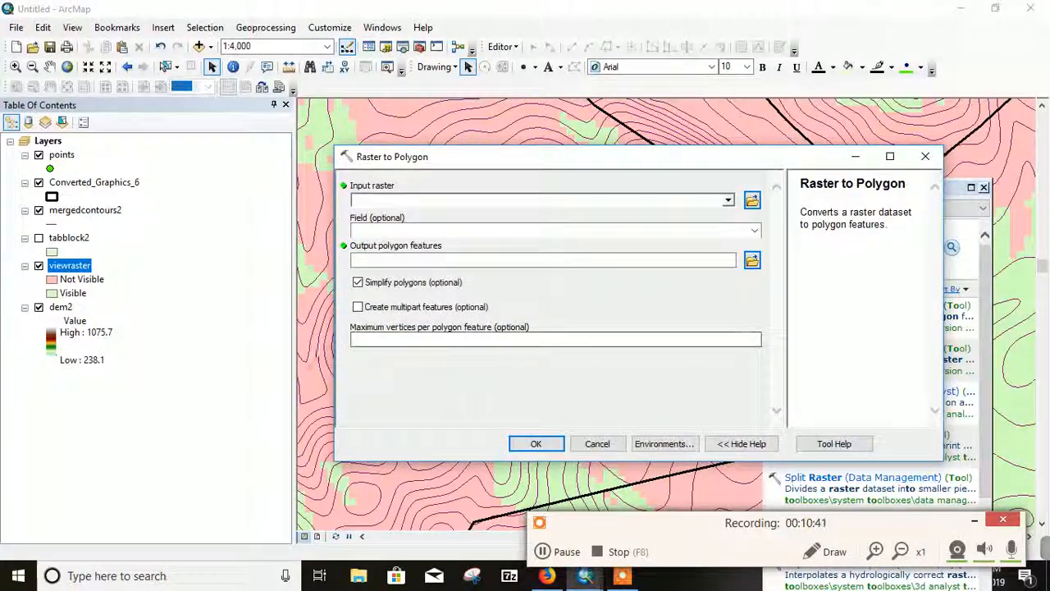
Step: Run Raster to Polygon with viewraster as input raster, saving the output polygon features as viewshed in the Viewshed folder
{"action": "left_click_drag", "start_coordinate": [85, 269], "coordinate": [384, 208]}
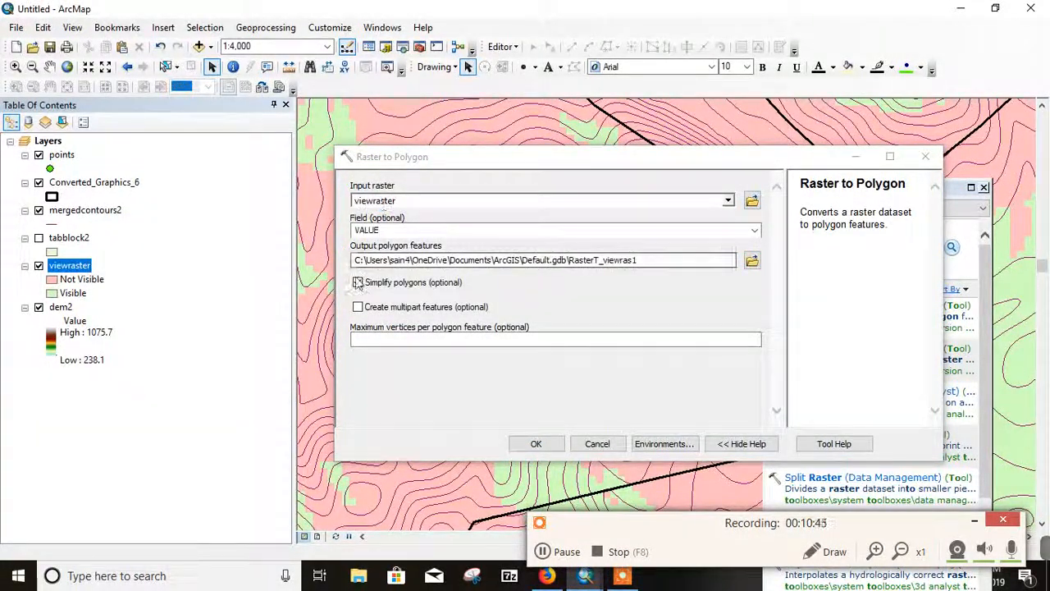
{"action": "left_click", "coordinate": [752, 260]}
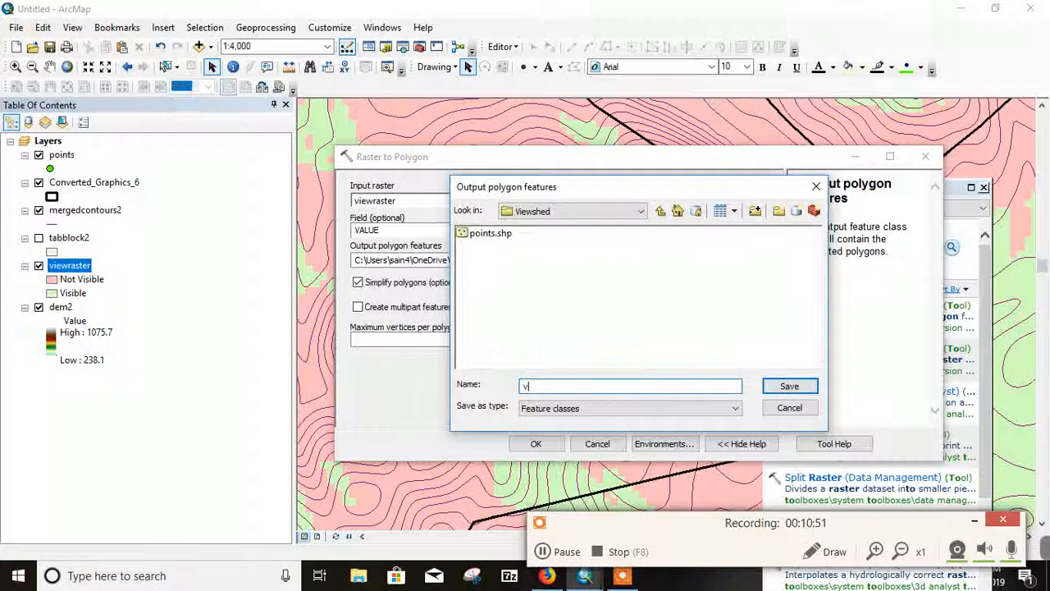
{"action": "type", "text": "vie"}
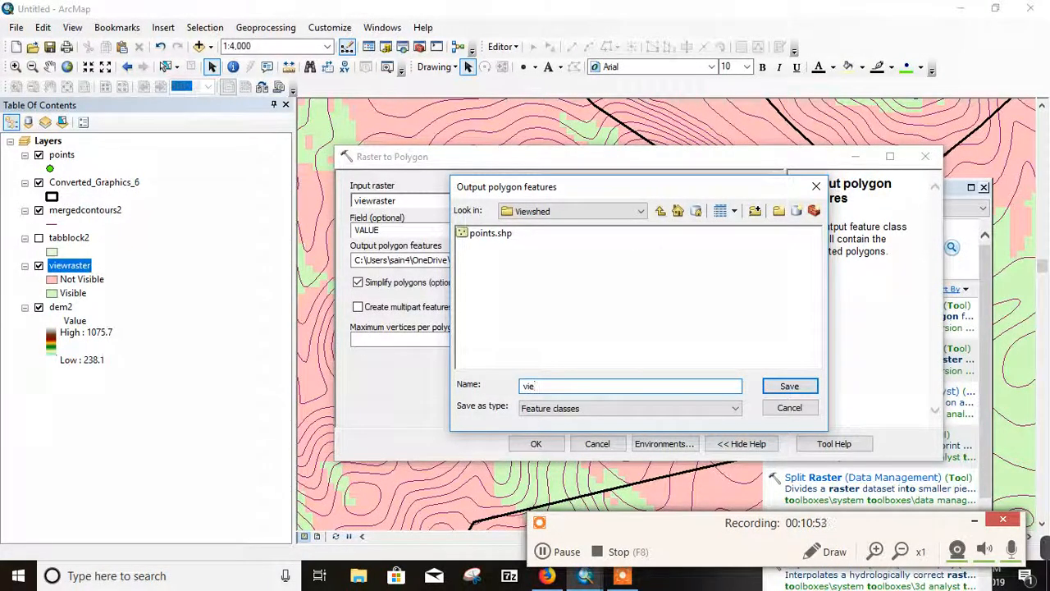
{"action": "type", "text": "wshed"}
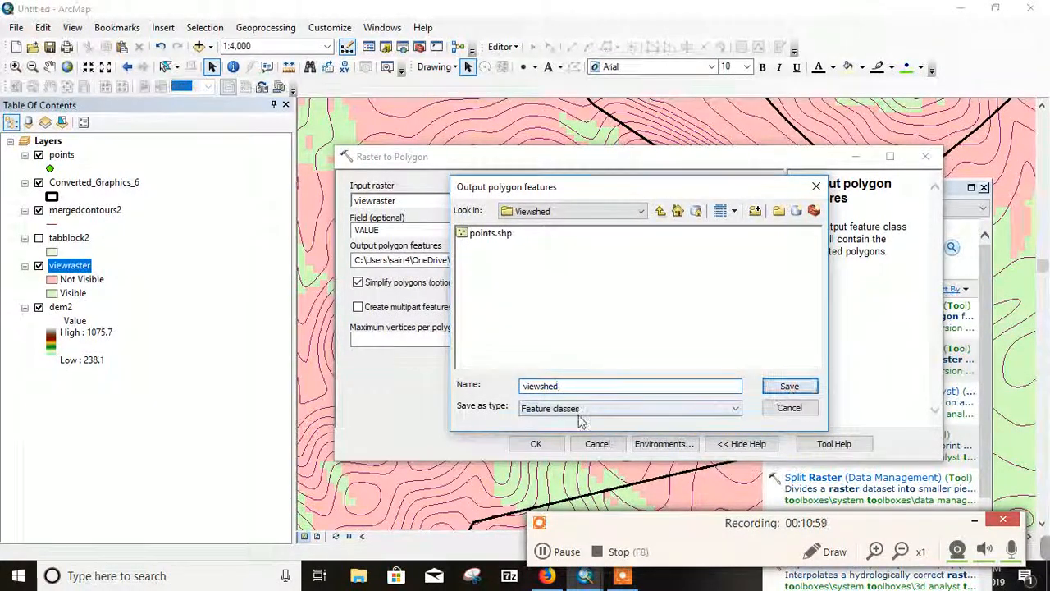
{"action": "left_click", "coordinate": [783, 389]}
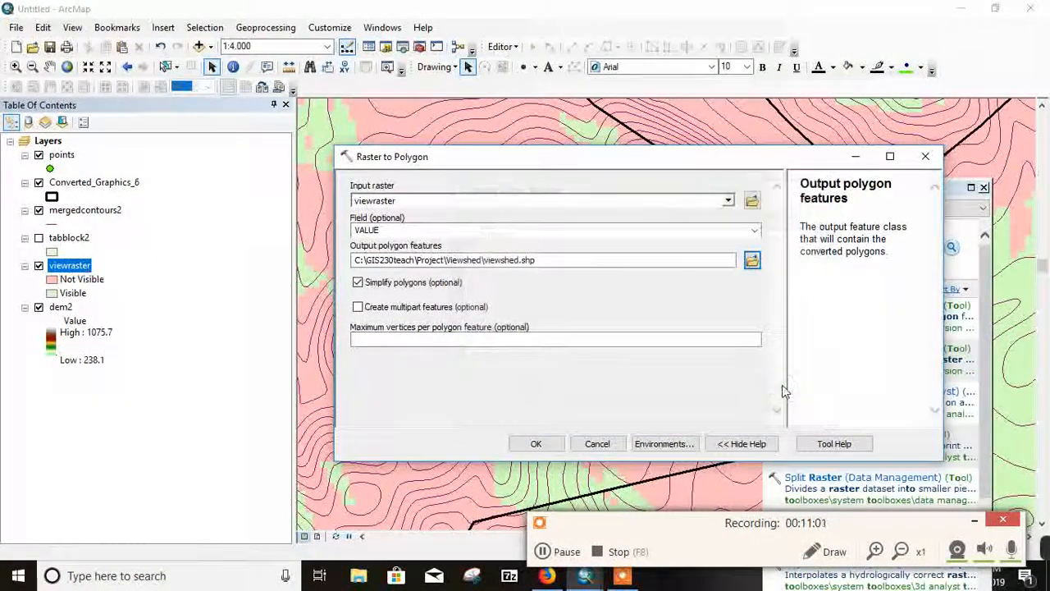
{"action": "left_click", "coordinate": [537, 443]}
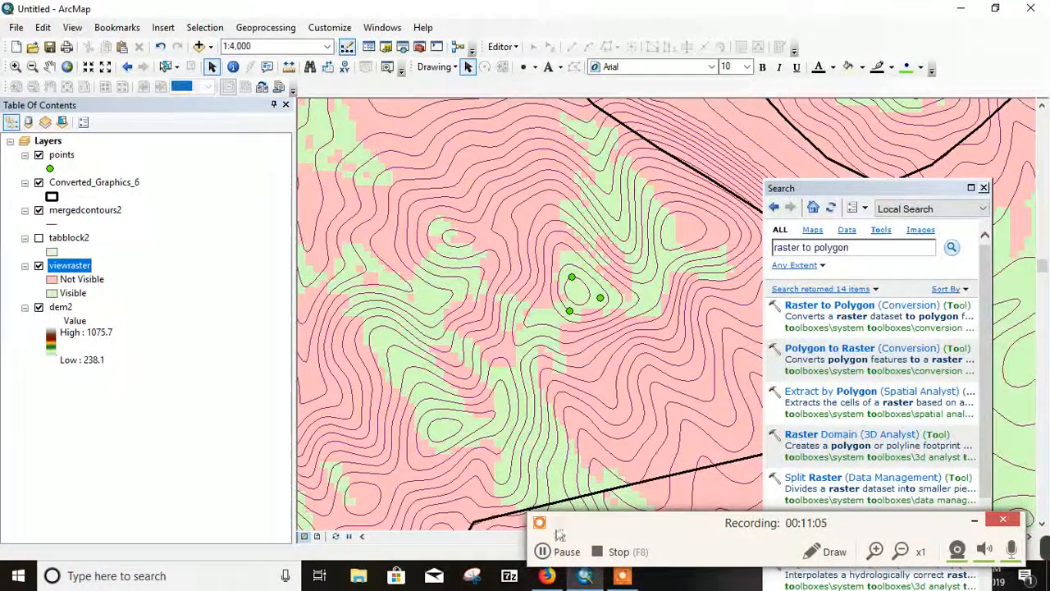
{"action": "left_click", "coordinate": [543, 552]}
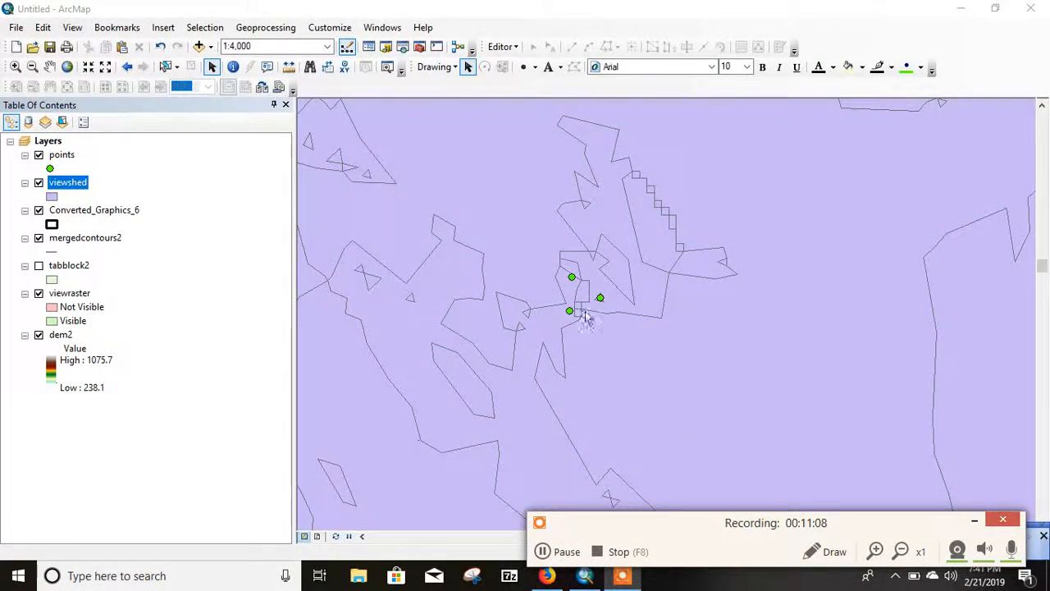
Step: Set the viewshed layer's symbology to unique values of the gridcode field and add all values
{"action": "scroll", "coordinate": [573, 312], "scroll_direction": "up", "scroll_amount": 3}
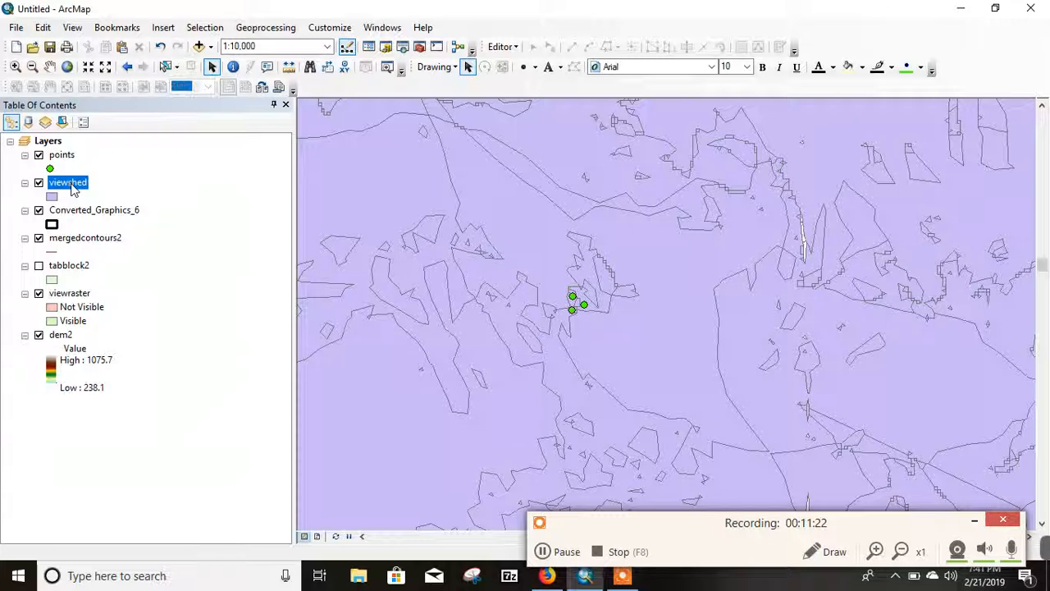
{"action": "right_click", "coordinate": [72, 189]}
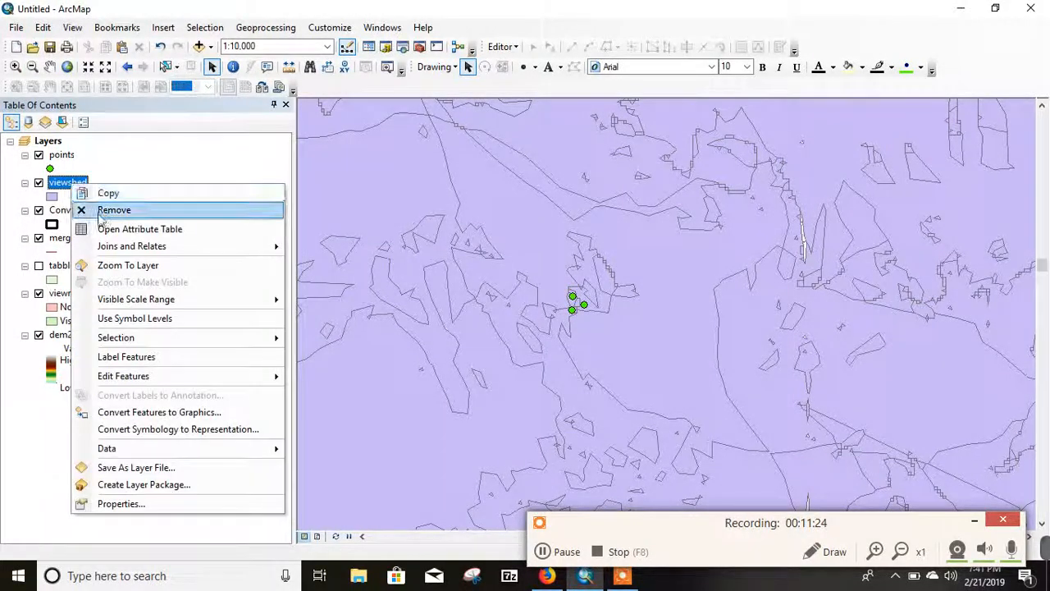
{"action": "left_click", "coordinate": [143, 502]}
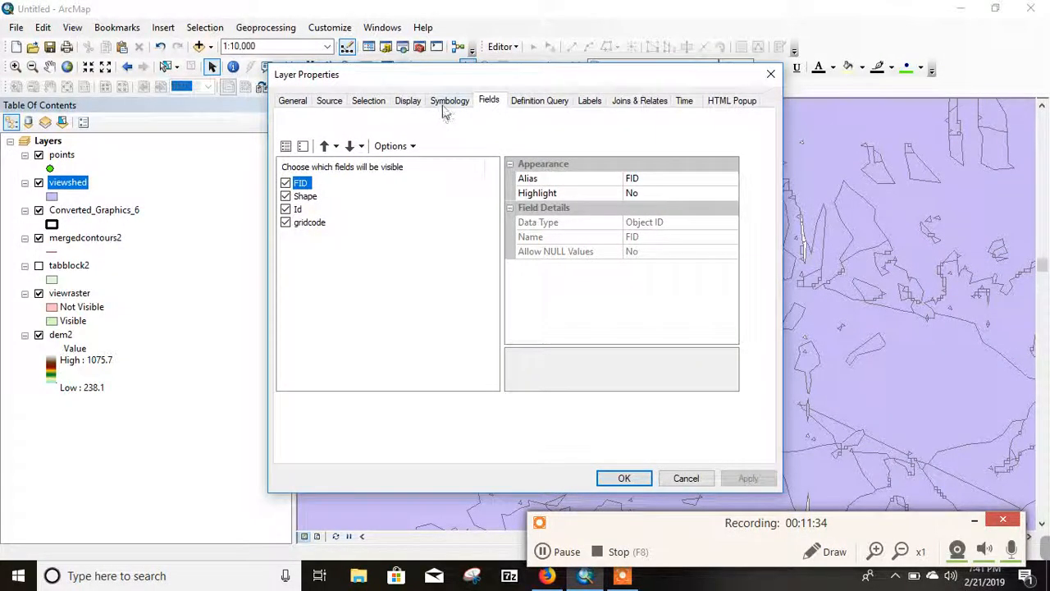
{"action": "left_click", "coordinate": [448, 102]}
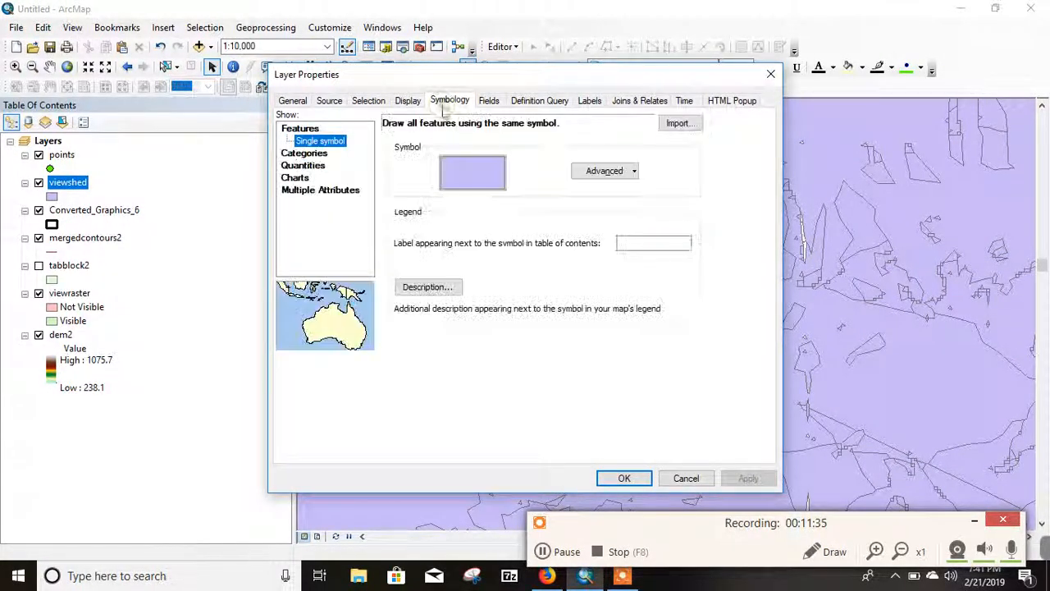
{"action": "left_click", "coordinate": [303, 154]}
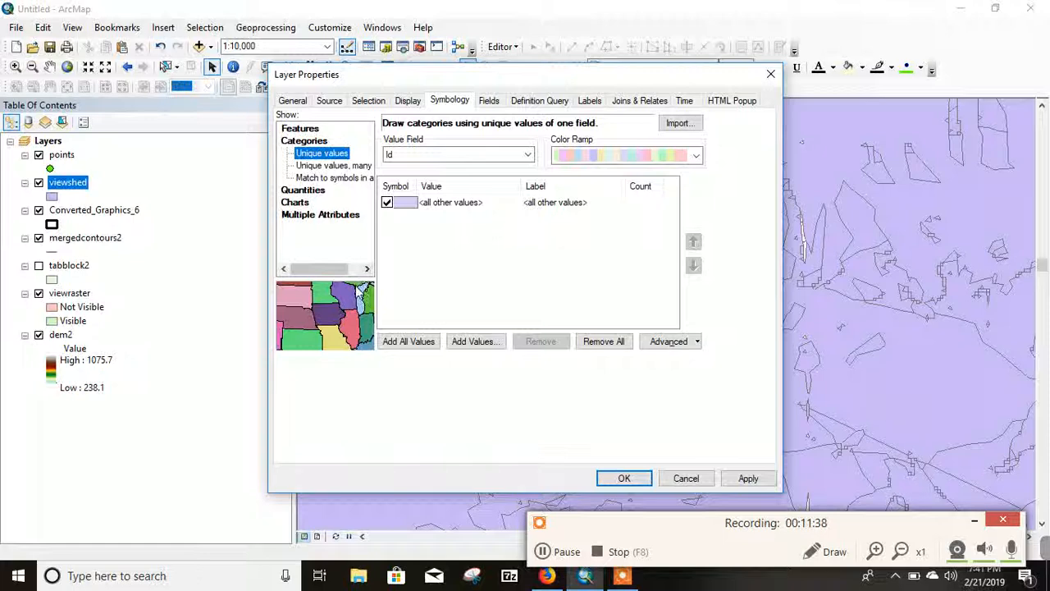
{"action": "left_click", "coordinate": [526, 155]}
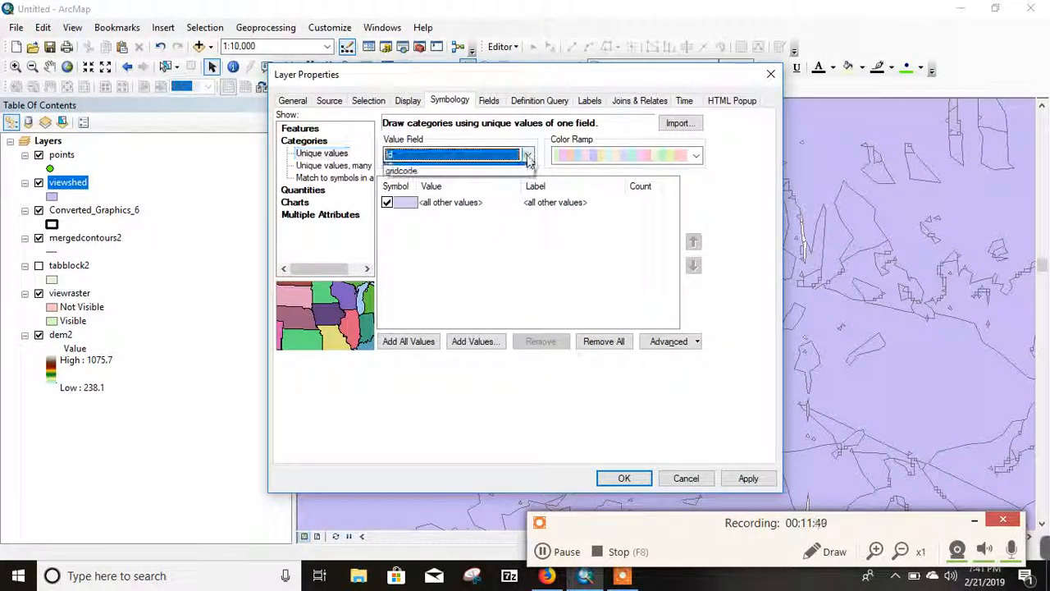
{"action": "left_click", "coordinate": [419, 179]}
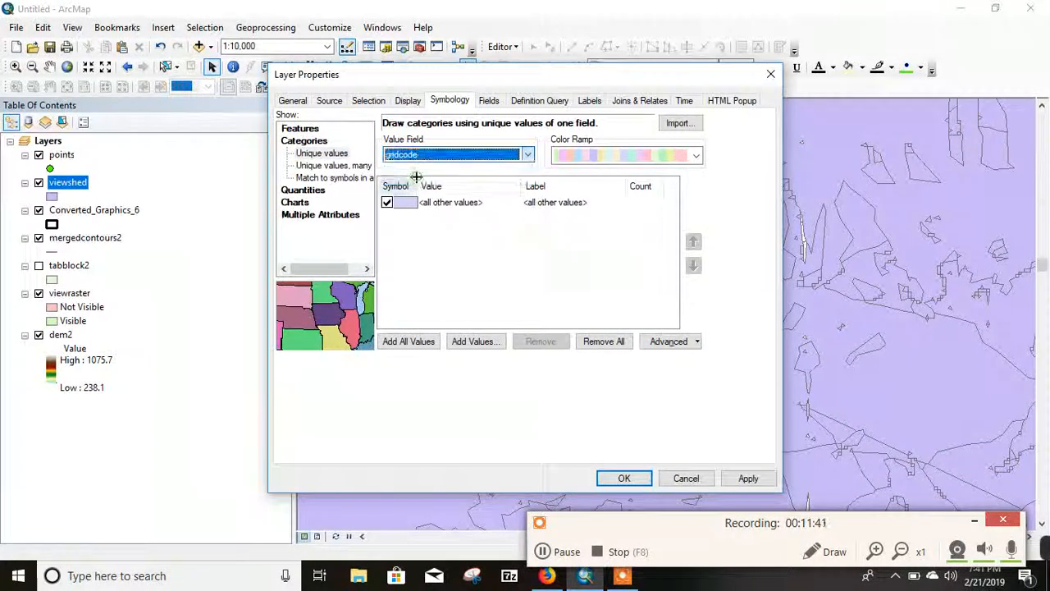
{"action": "left_click", "coordinate": [415, 340]}
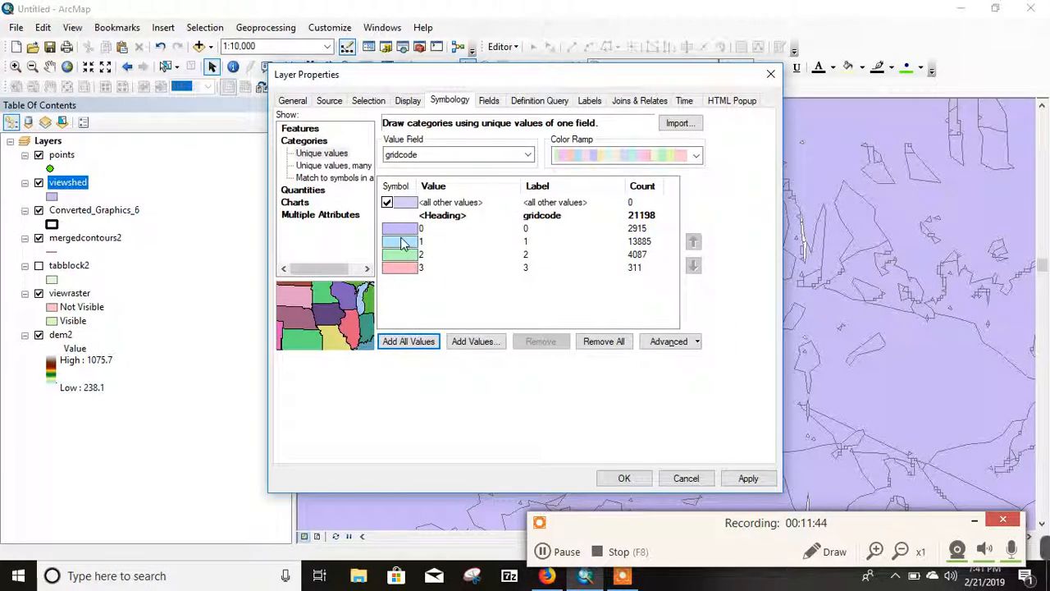
Step: Give gridcode value 0 the Hollow symbol
{"action": "double_click", "coordinate": [400, 229]}
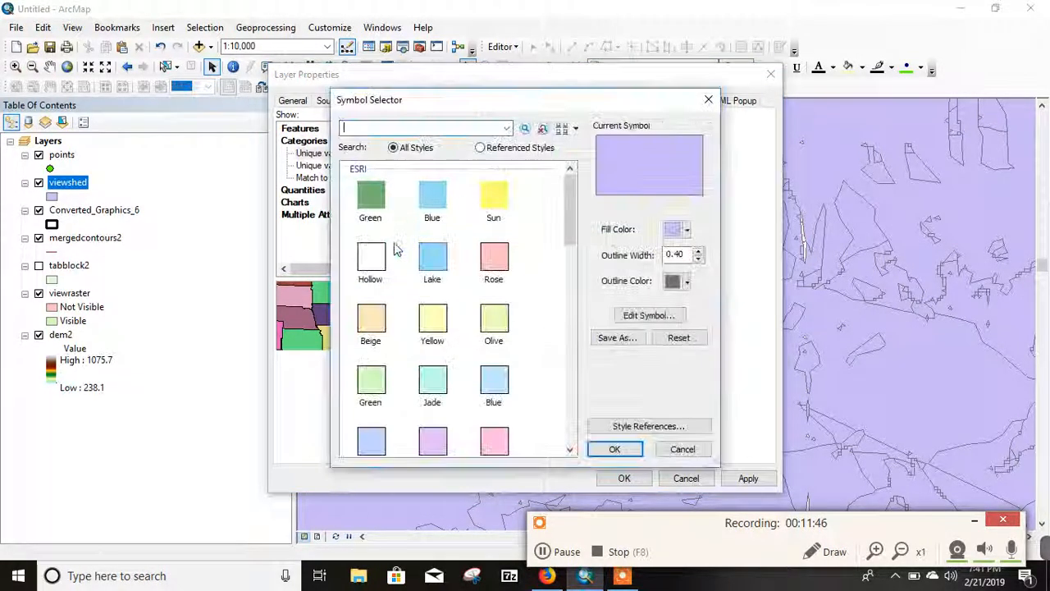
{"action": "left_click", "coordinate": [371, 259]}
{"action": "left_click", "coordinate": [615, 449]}
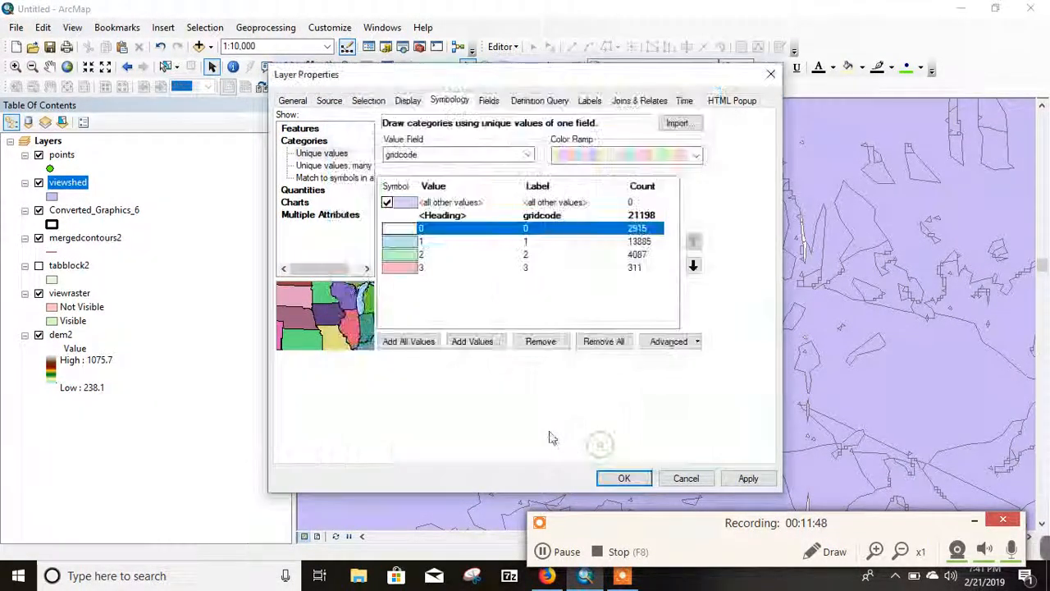
Step: Group gridcode values 1, 2 and 3 into a single class
{"action": "left_click", "coordinate": [399, 247]}
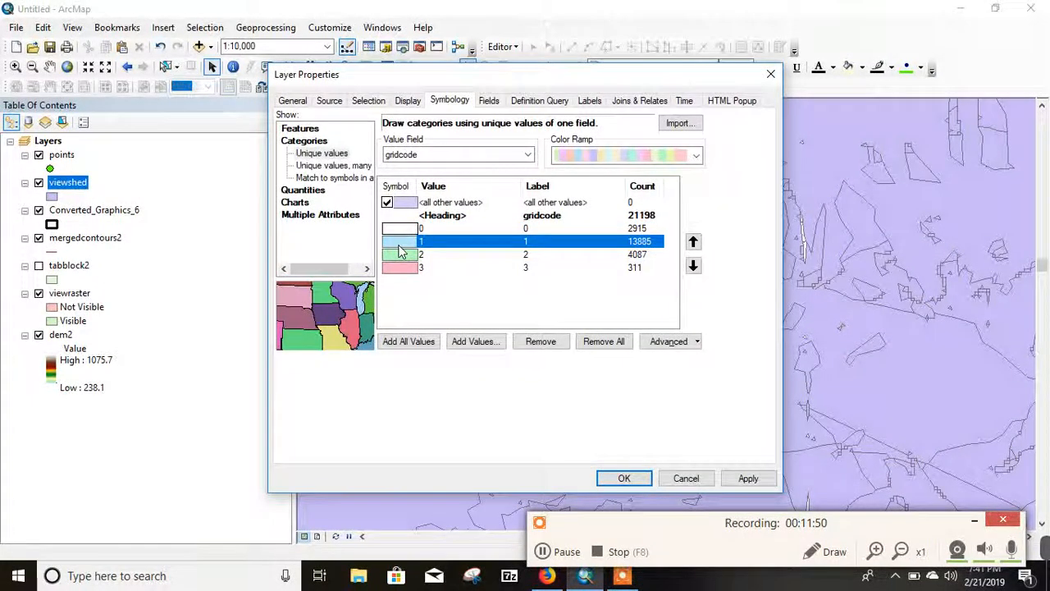
{"action": "left_click", "coordinate": [404, 257], "text": "ctrl"}
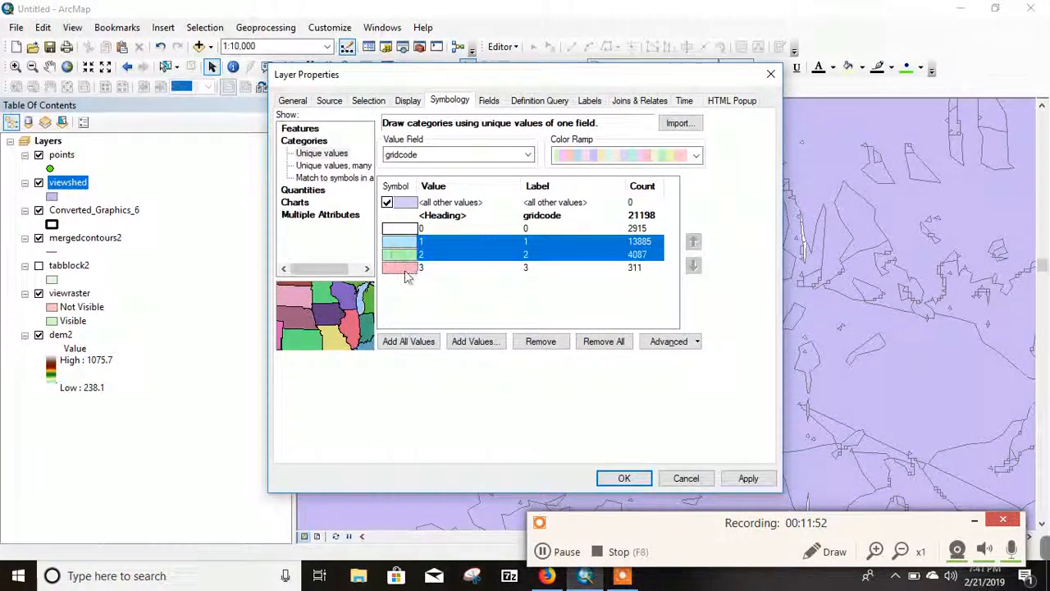
{"action": "left_click", "coordinate": [407, 269], "text": "ctrl"}
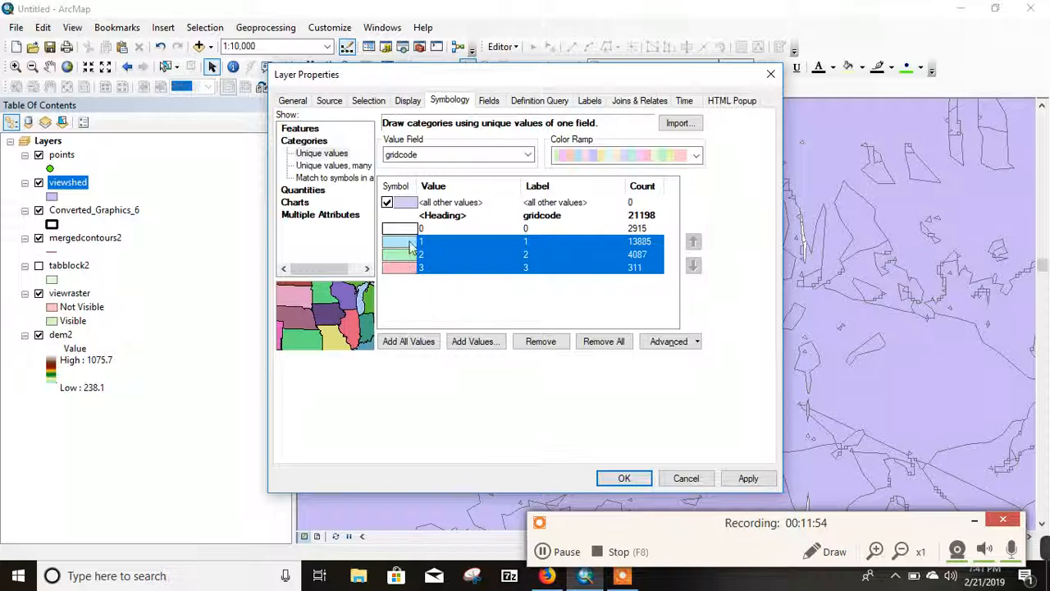
{"action": "right_click", "coordinate": [440, 259]}
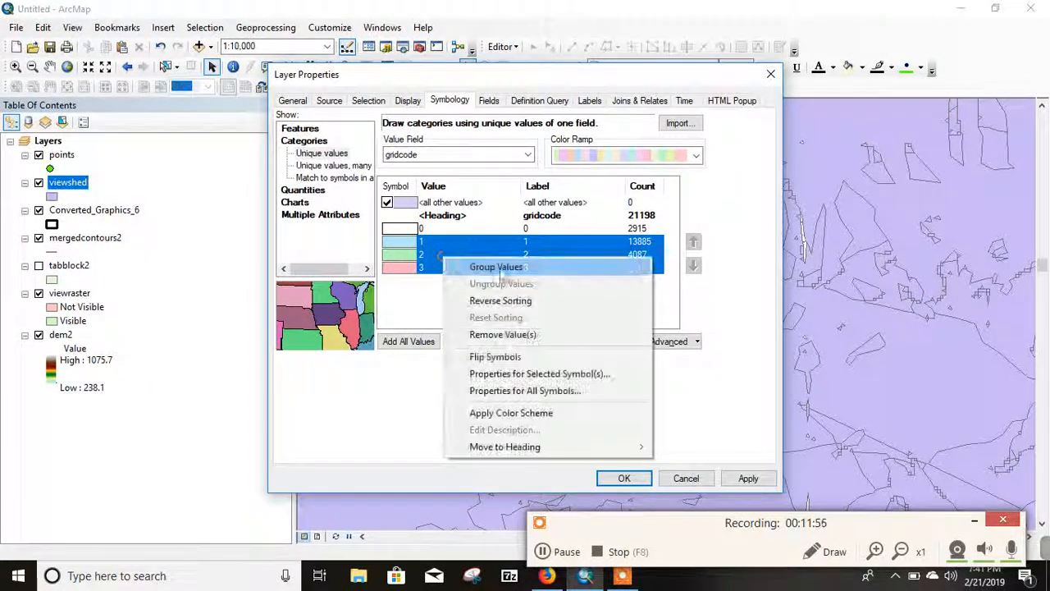
{"action": "left_click", "coordinate": [512, 270]}
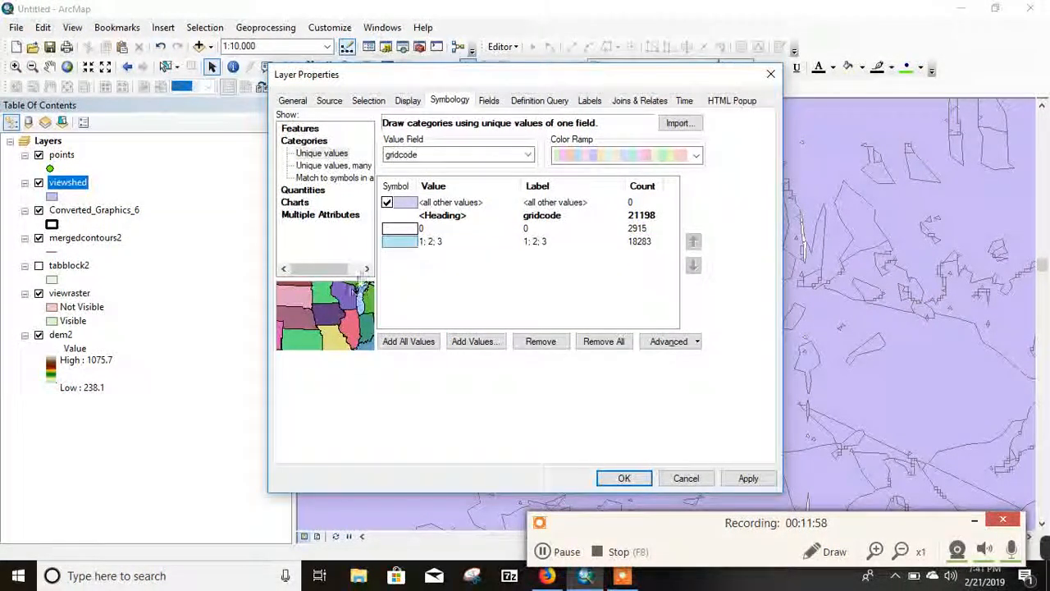
Step: Give the grouped 1; 2; 3 class the solid ESRI Green symbol without an outline and apply the symbology to the viewshed layer
{"action": "double_click", "coordinate": [401, 241]}
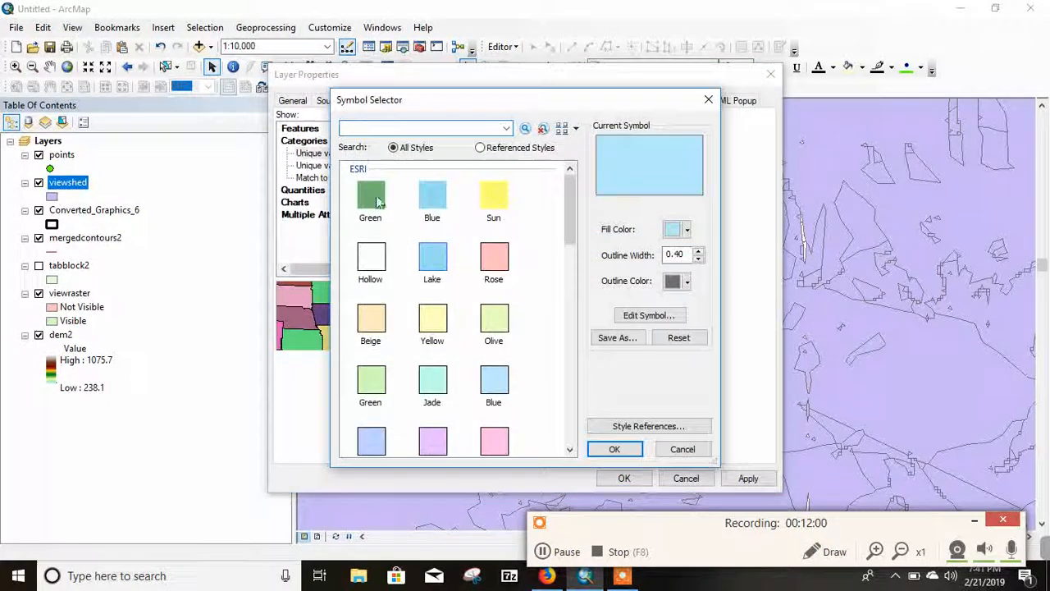
{"action": "left_click", "coordinate": [374, 196]}
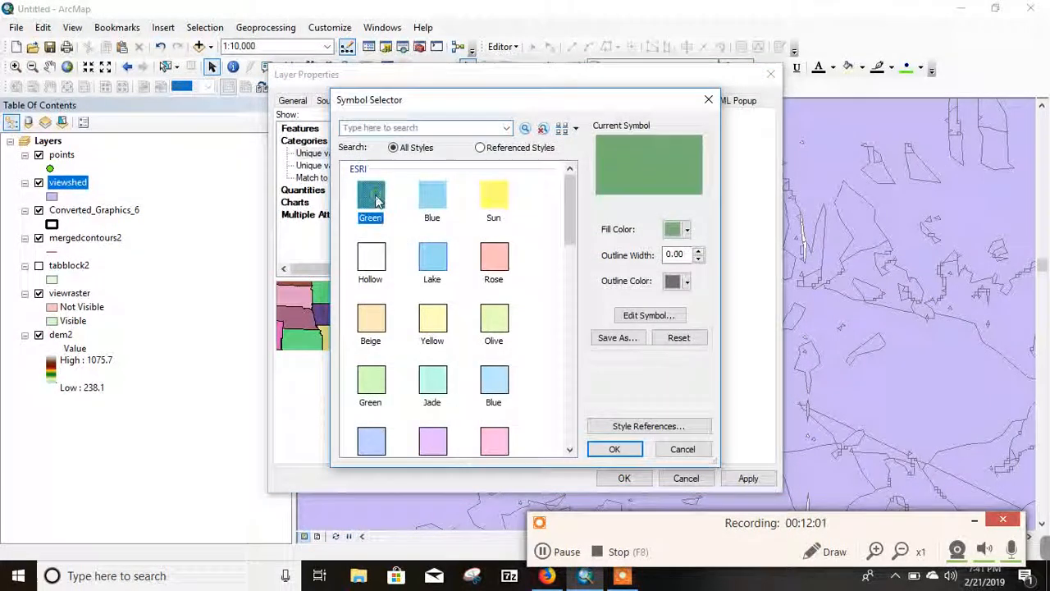
{"action": "left_click", "coordinate": [614, 449]}
{"action": "left_click", "coordinate": [624, 478]}
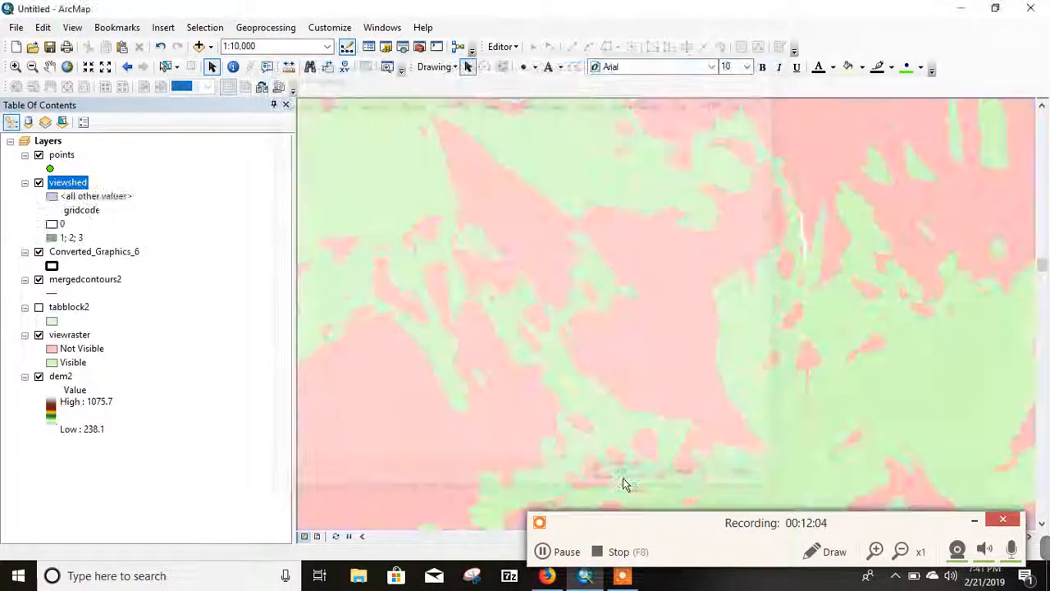
{"action": "scroll", "coordinate": [629, 418], "scroll_direction": "up", "scroll_amount": 4}
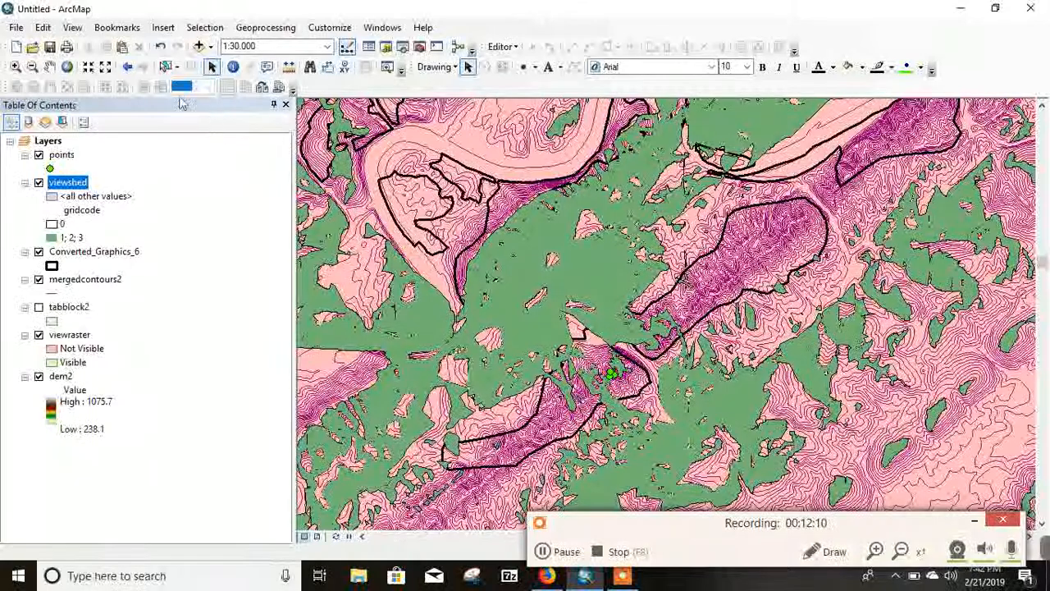
{"action": "left_click", "coordinate": [49, 66]}
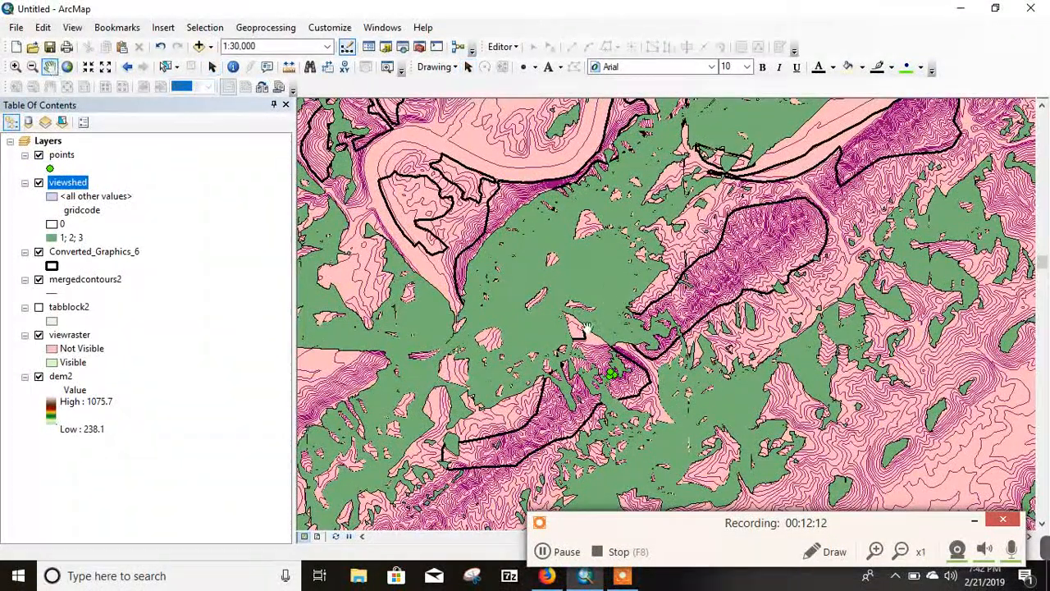
{"action": "left_click_drag", "start_coordinate": [593, 367], "coordinate": [616, 327]}
{"action": "scroll", "coordinate": [616, 327], "scroll_direction": "up", "scroll_amount": 2}
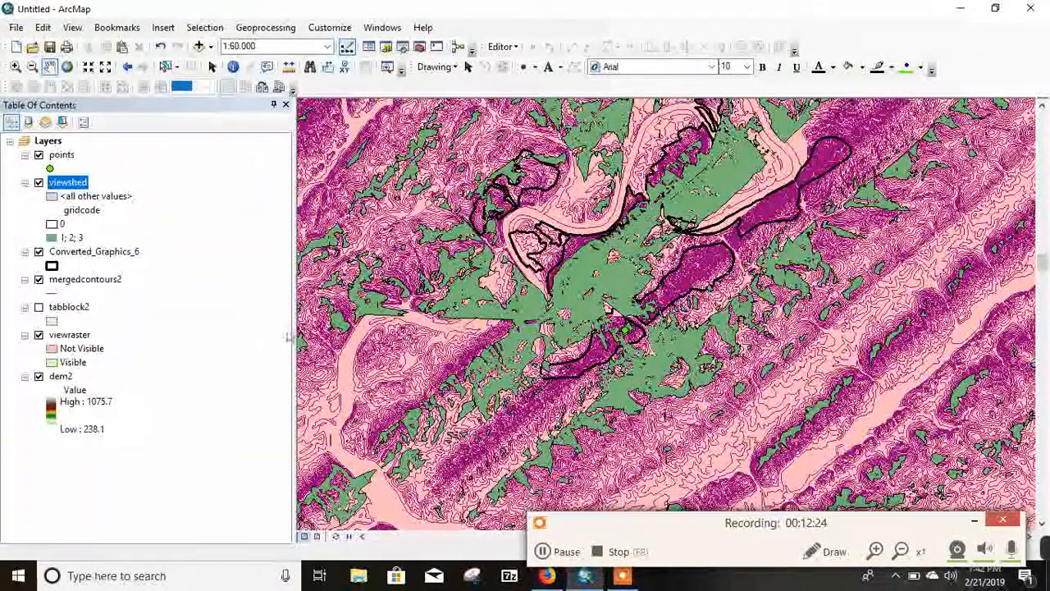
{"action": "left_click", "coordinate": [549, 552]}
{"action": "left_click", "coordinate": [549, 551]}
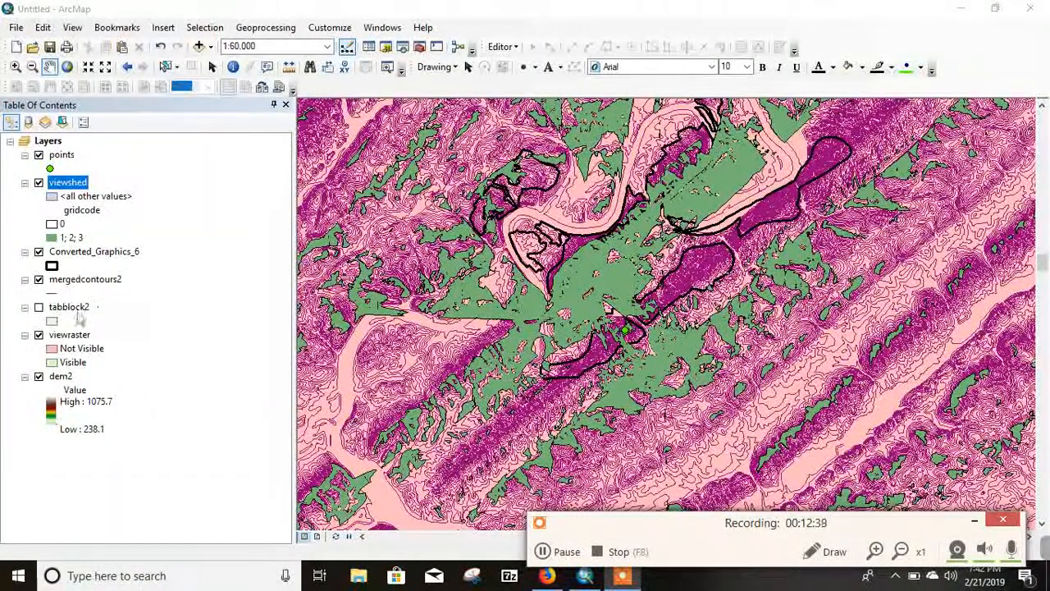
Step: Set up an Intersect with the viewshed and tabblock2 layers as input features
{"action": "left_click", "coordinate": [265, 28]}
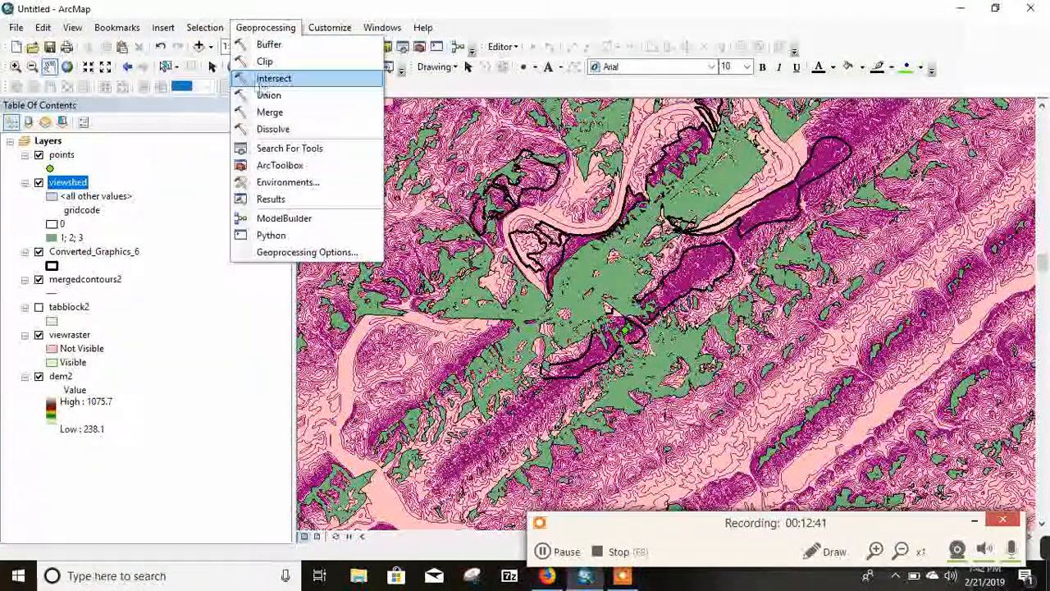
{"action": "left_click", "coordinate": [263, 79]}
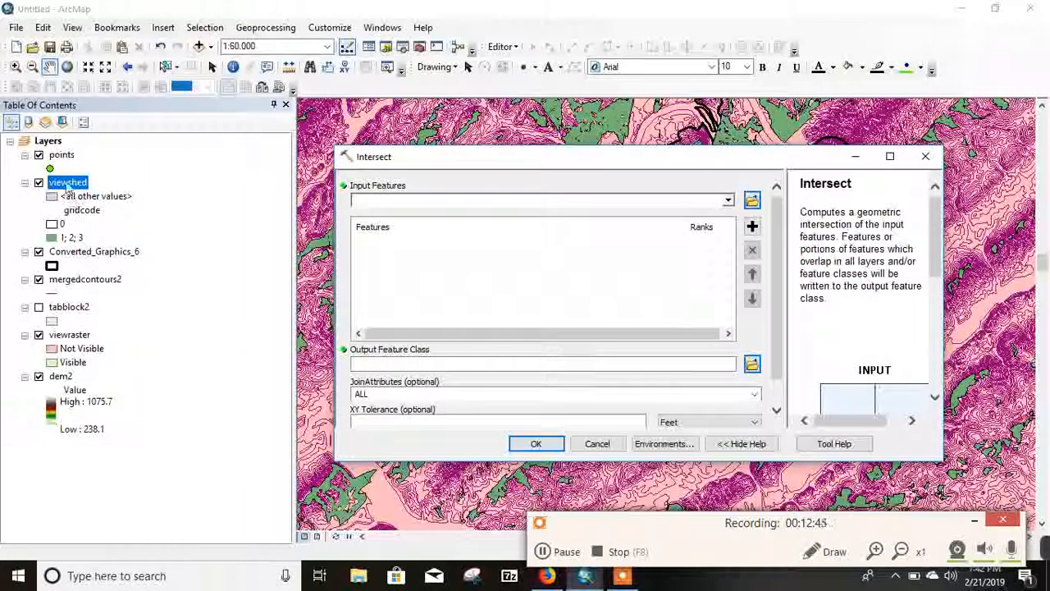
{"action": "left_click_drag", "start_coordinate": [68, 182], "coordinate": [376, 204]}
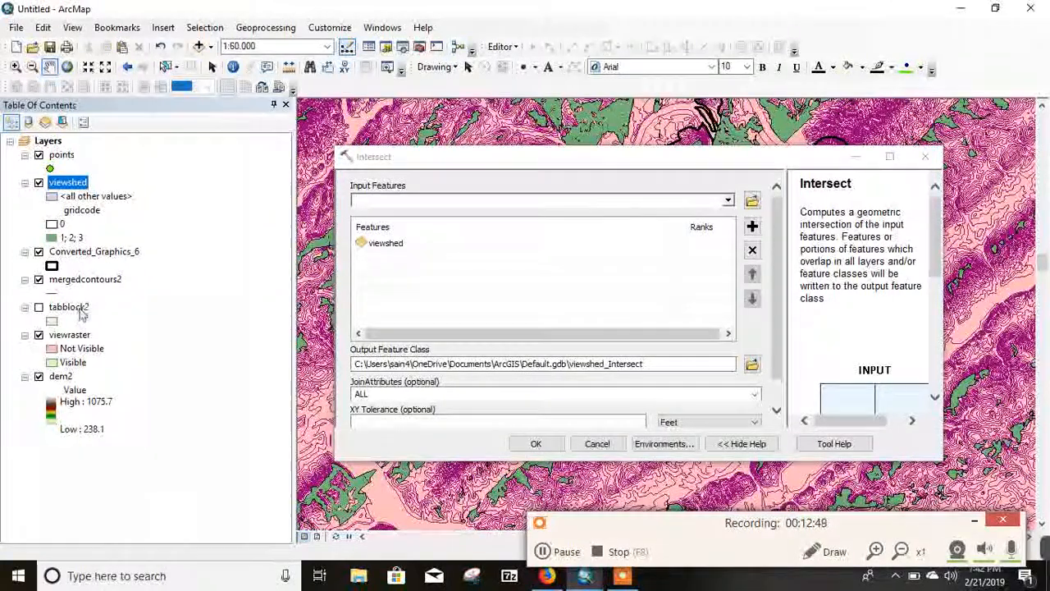
{"action": "left_click_drag", "start_coordinate": [82, 307], "coordinate": [392, 205]}
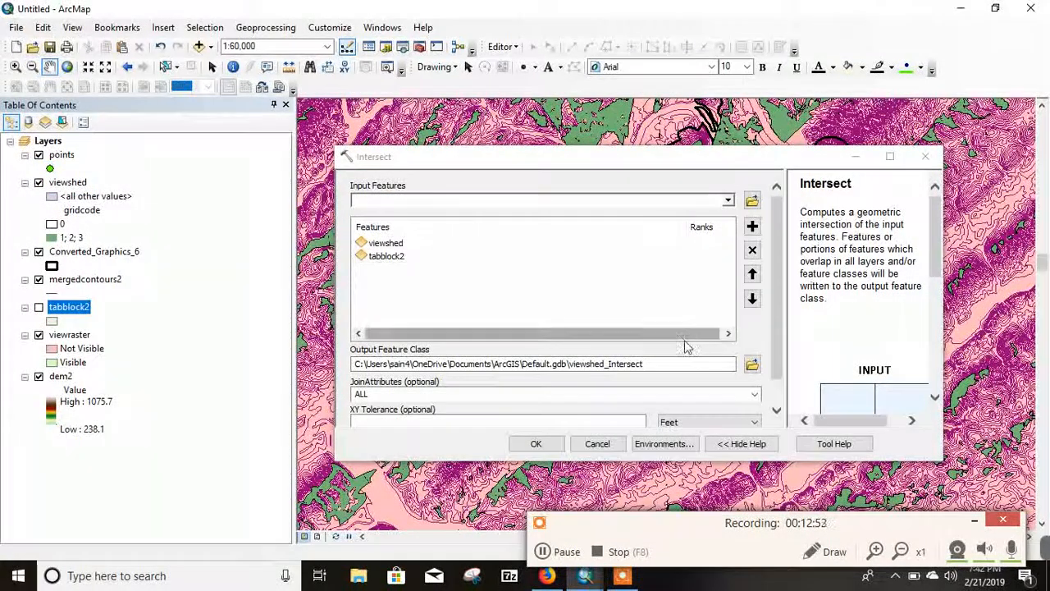
Step: Name the Intersect output totpop in the Viewshed folder and run the tool
{"action": "left_click", "coordinate": [751, 363]}
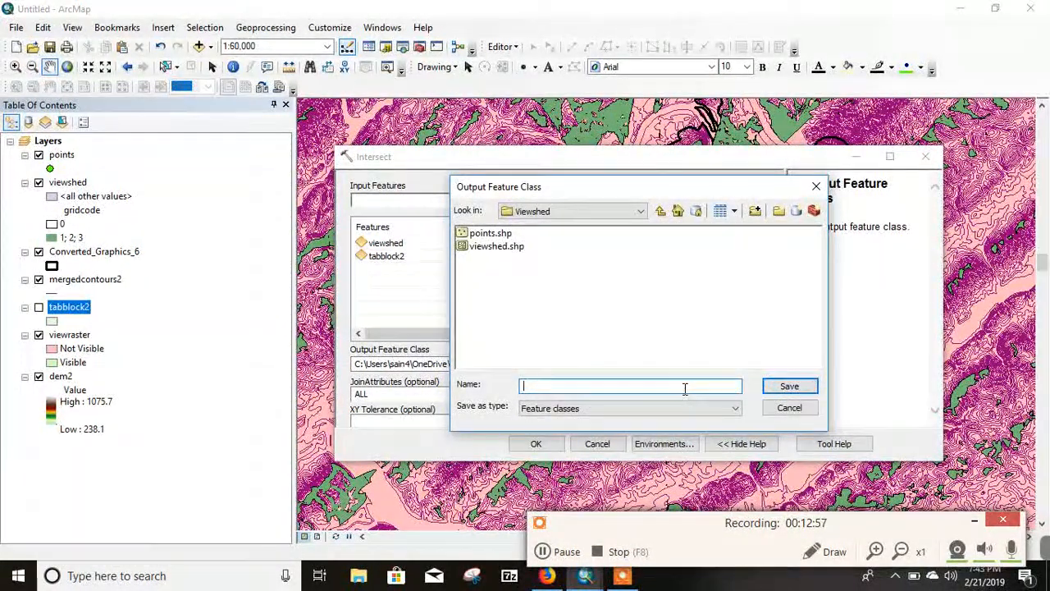
{"action": "type", "text": "totpo"}
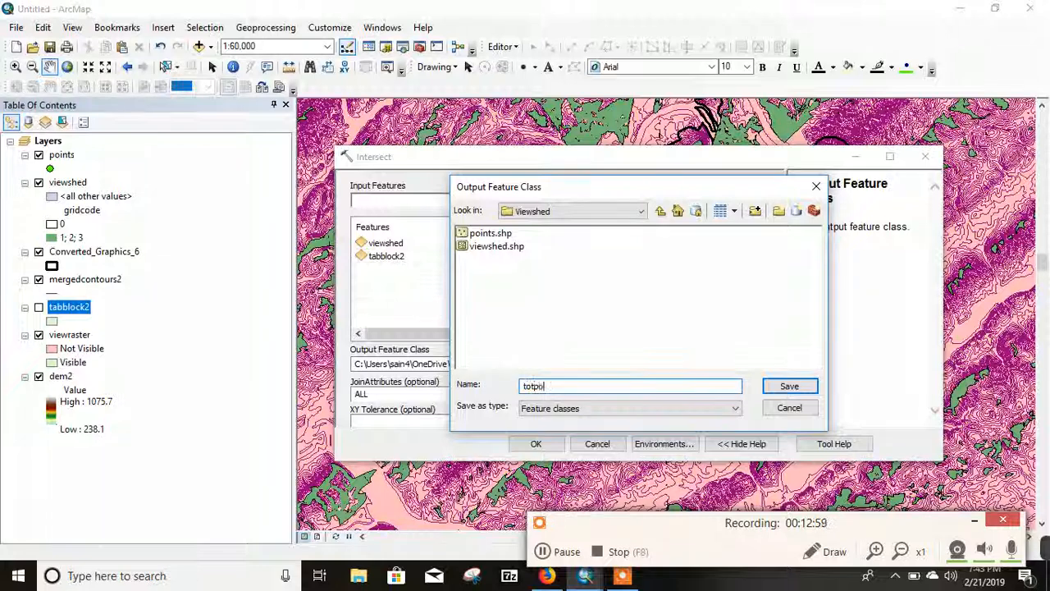
{"action": "type", "text": "p"}
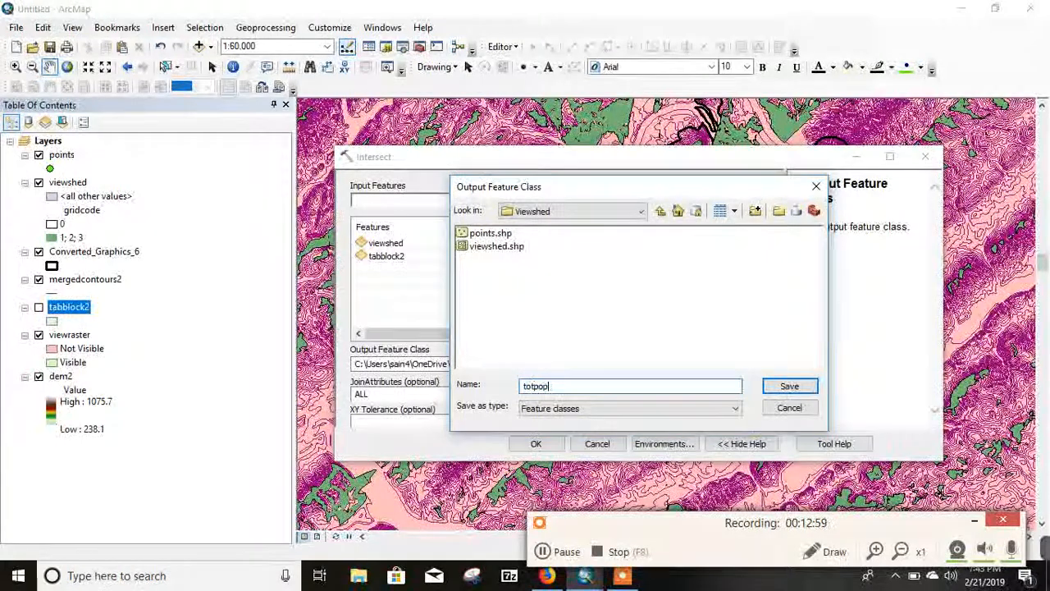
{"action": "left_click", "coordinate": [790, 386]}
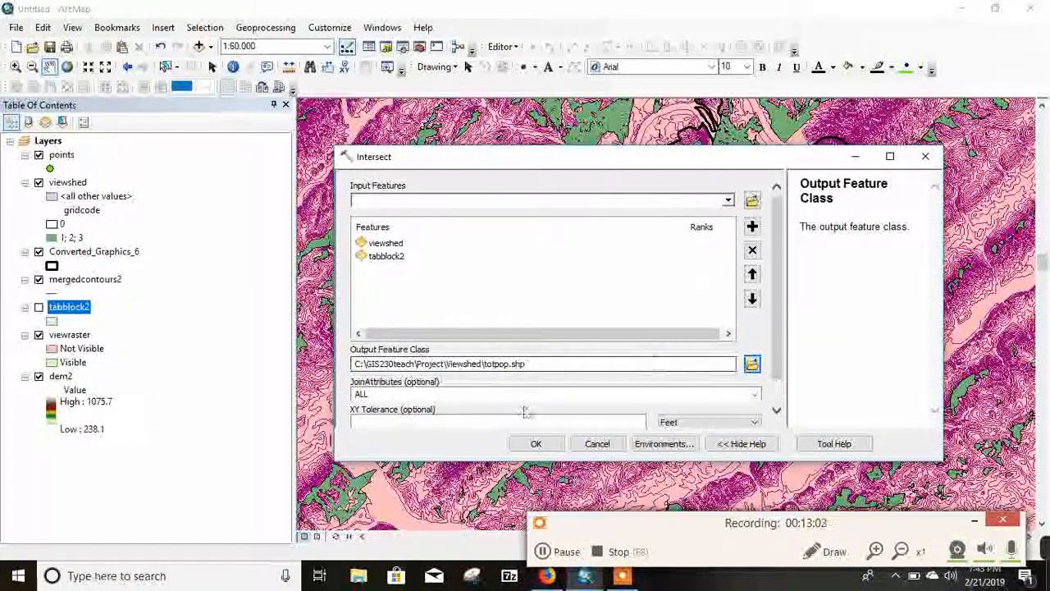
{"action": "left_click", "coordinate": [538, 444]}
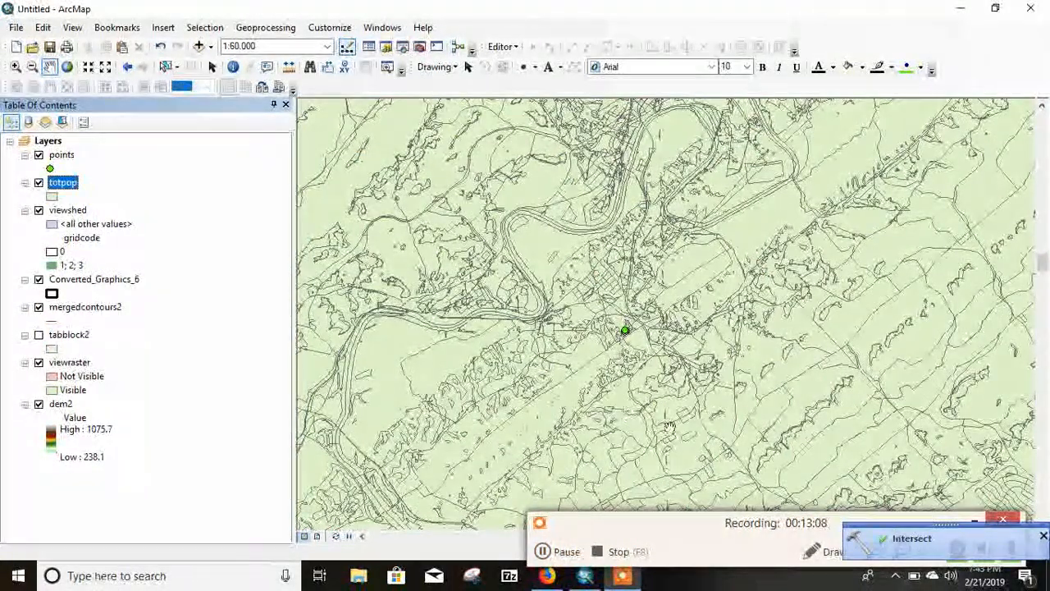
Step: Set the totpop layer's symbology to unique values of the gridcode field and add all values
{"action": "right_click", "coordinate": [65, 191]}
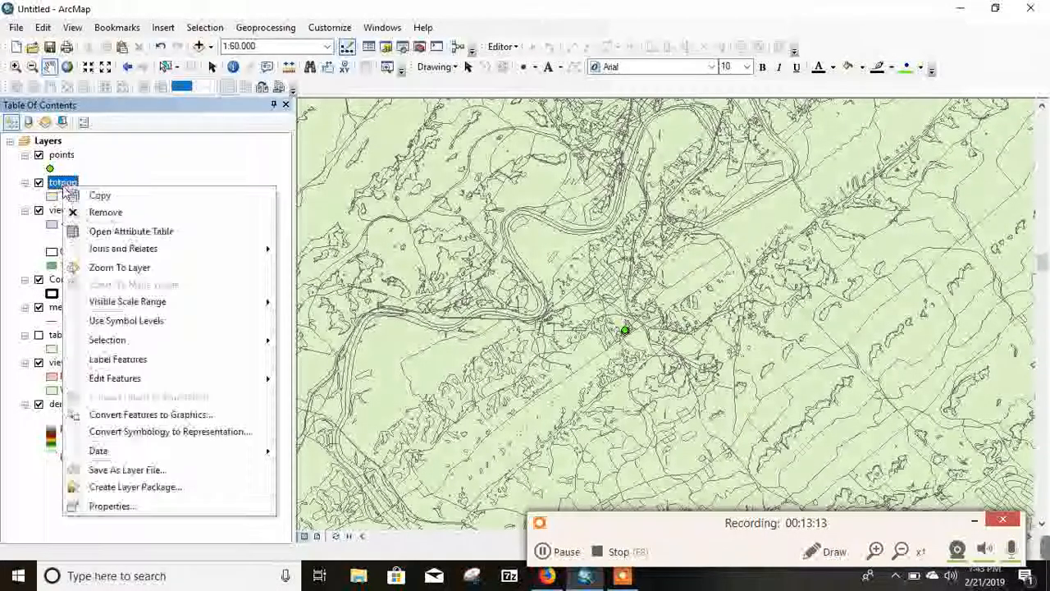
{"action": "left_click", "coordinate": [144, 506]}
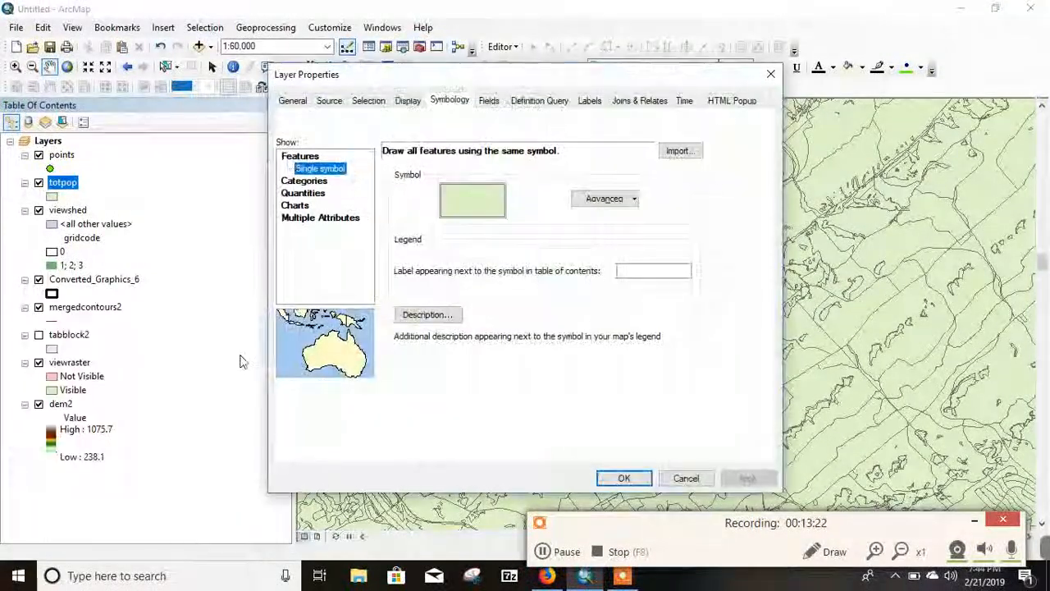
{"action": "left_click", "coordinate": [322, 182]}
{"action": "left_click", "coordinate": [411, 369]}
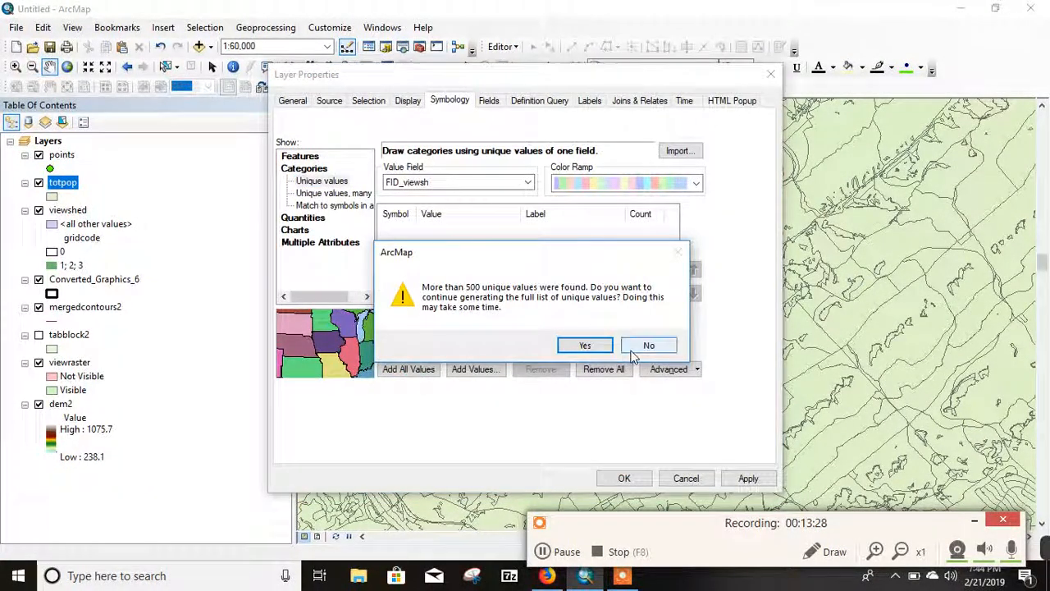
{"action": "left_click", "coordinate": [584, 345]}
{"action": "left_click", "coordinate": [528, 183]}
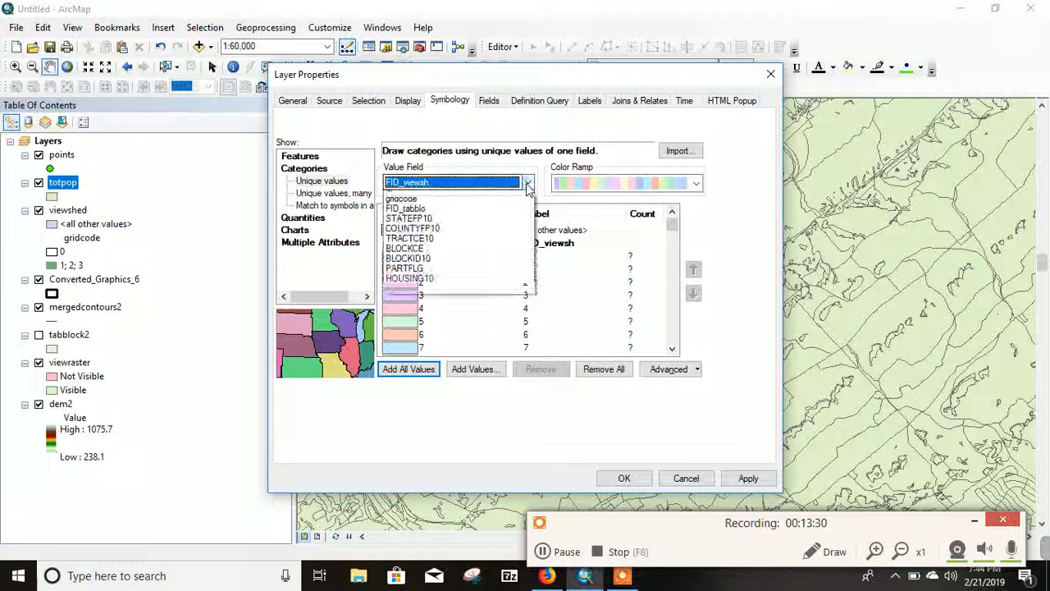
{"action": "left_click", "coordinate": [419, 197]}
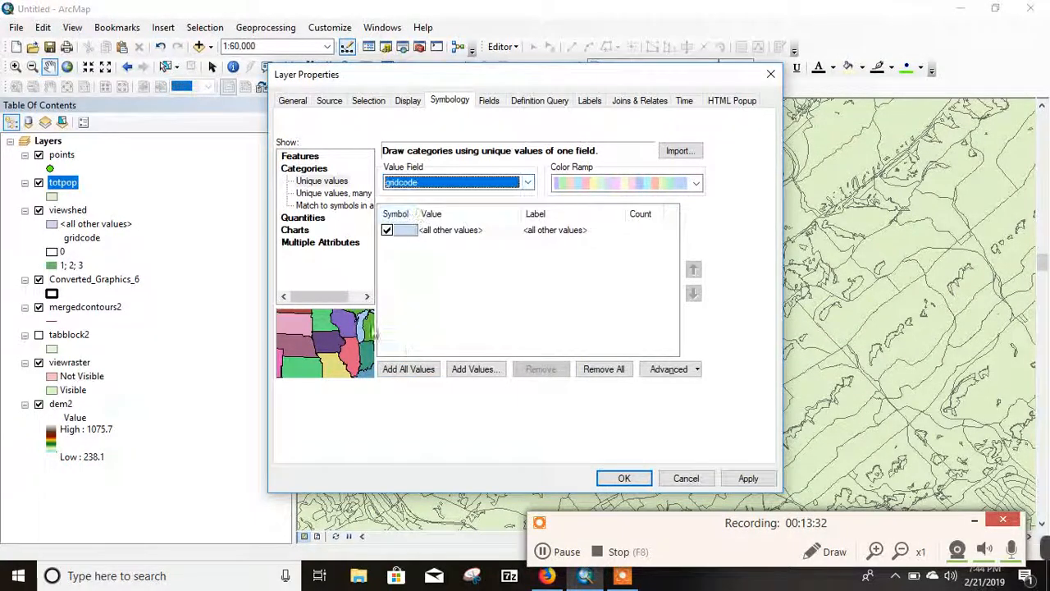
{"action": "left_click", "coordinate": [420, 370]}
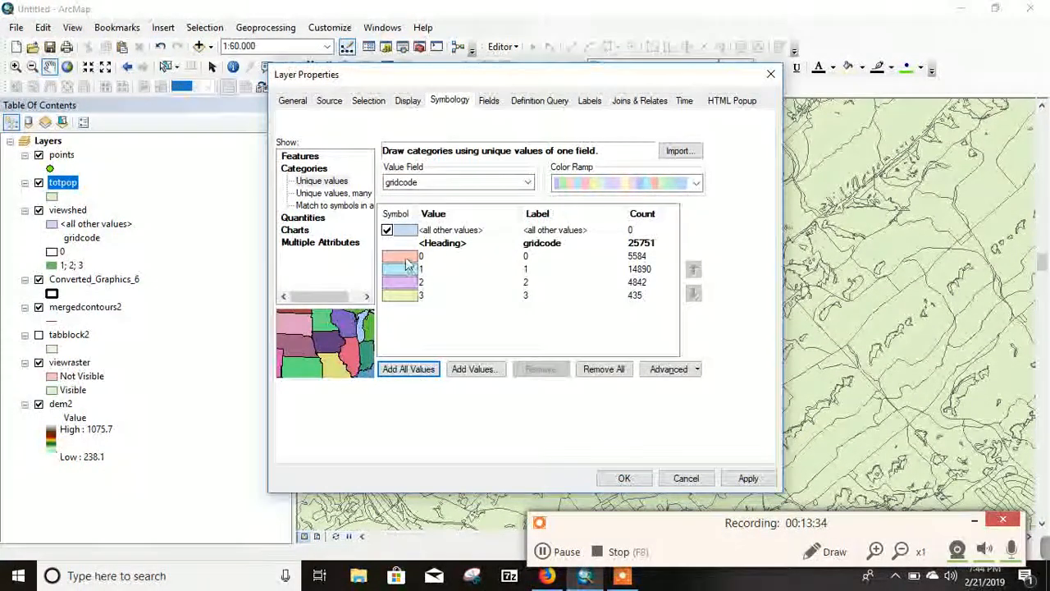
Step: Give gridcode value 0 of the totpop layer the Hollow symbol
{"action": "left_click", "coordinate": [406, 257]}
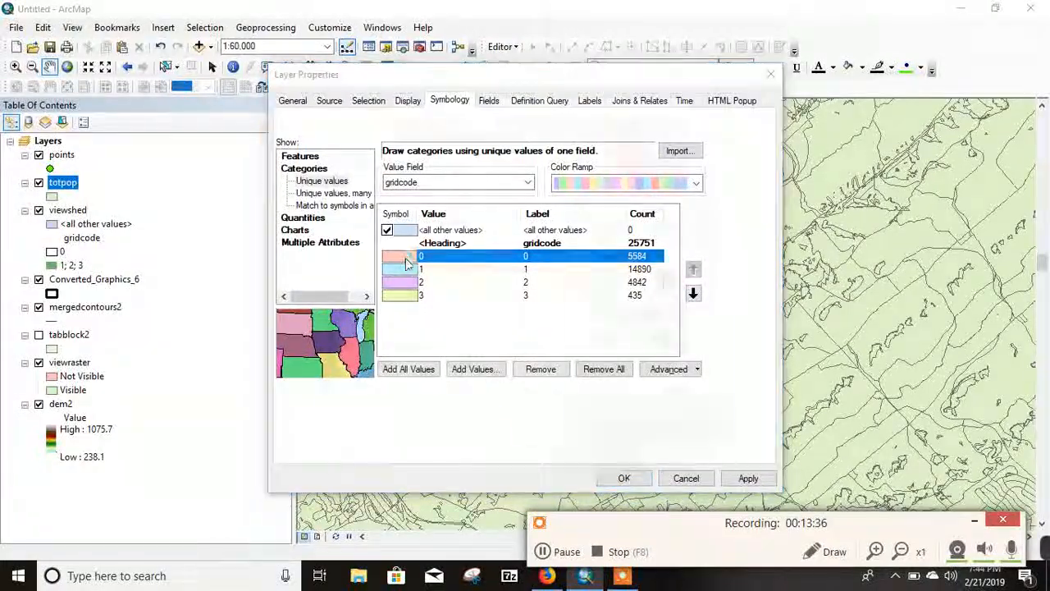
{"action": "double_click", "coordinate": [405, 260]}
{"action": "left_click", "coordinate": [371, 258]}
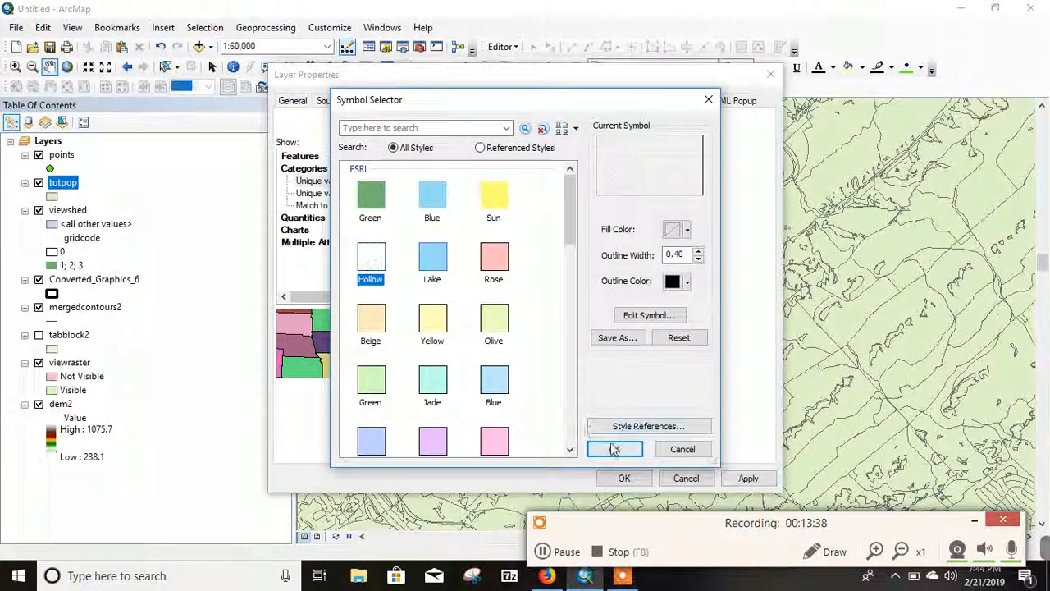
{"action": "left_click", "coordinate": [614, 449]}
Step: Group the totpop layer's gridcode values 1, 2 and 3 into one class
{"action": "left_click", "coordinate": [406, 270]}
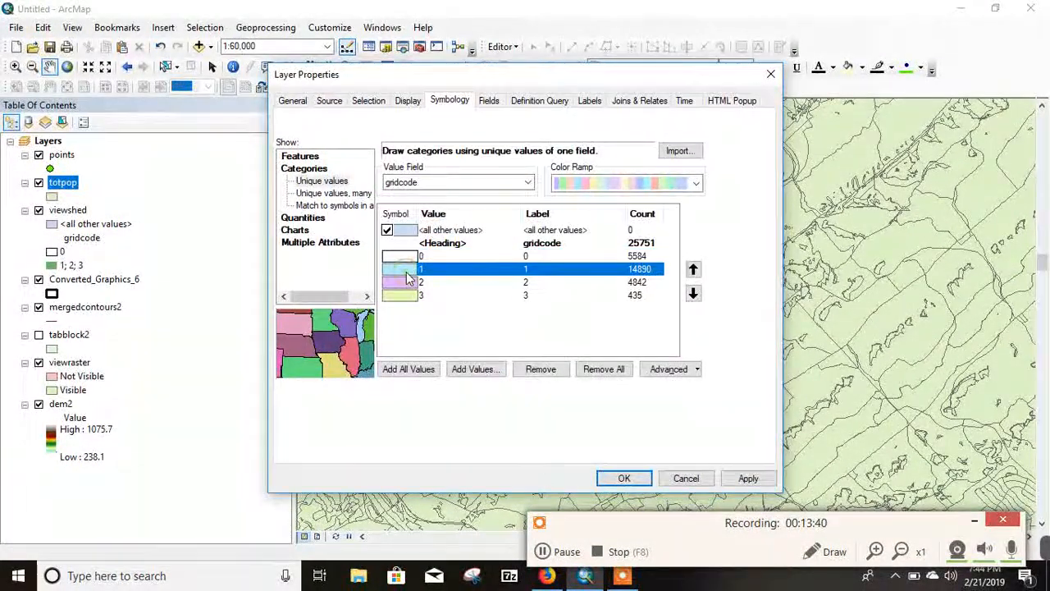
{"action": "left_click", "coordinate": [414, 295], "text": "shift"}
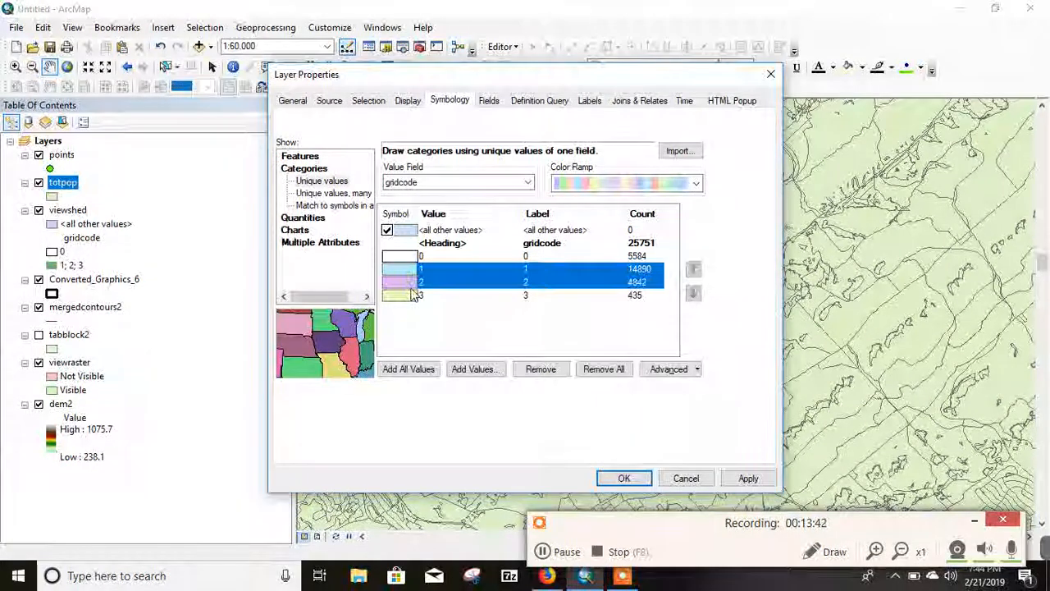
{"action": "right_click", "coordinate": [447, 287]}
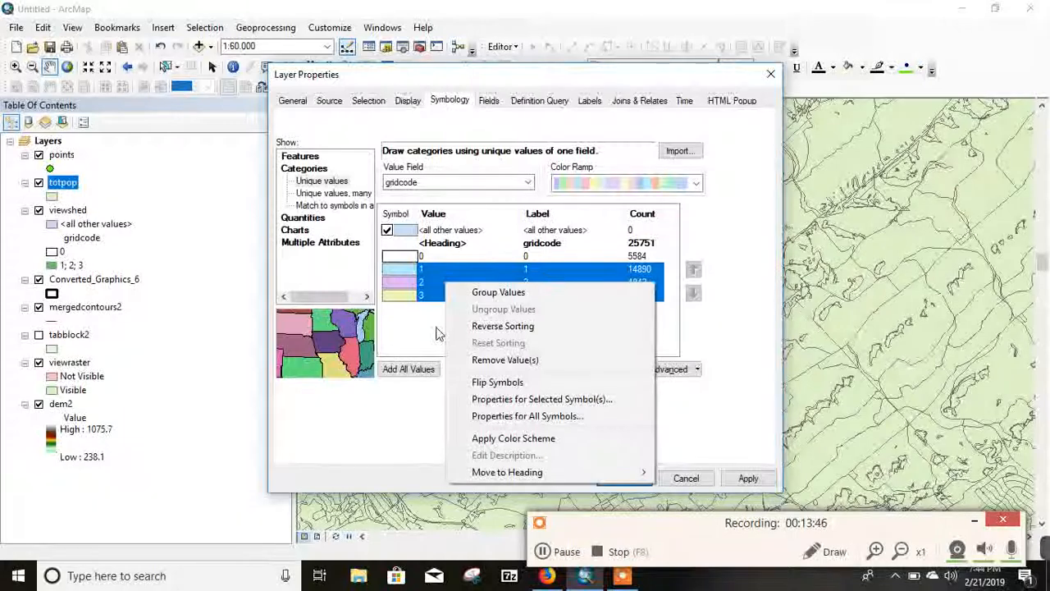
{"action": "left_click", "coordinate": [484, 292]}
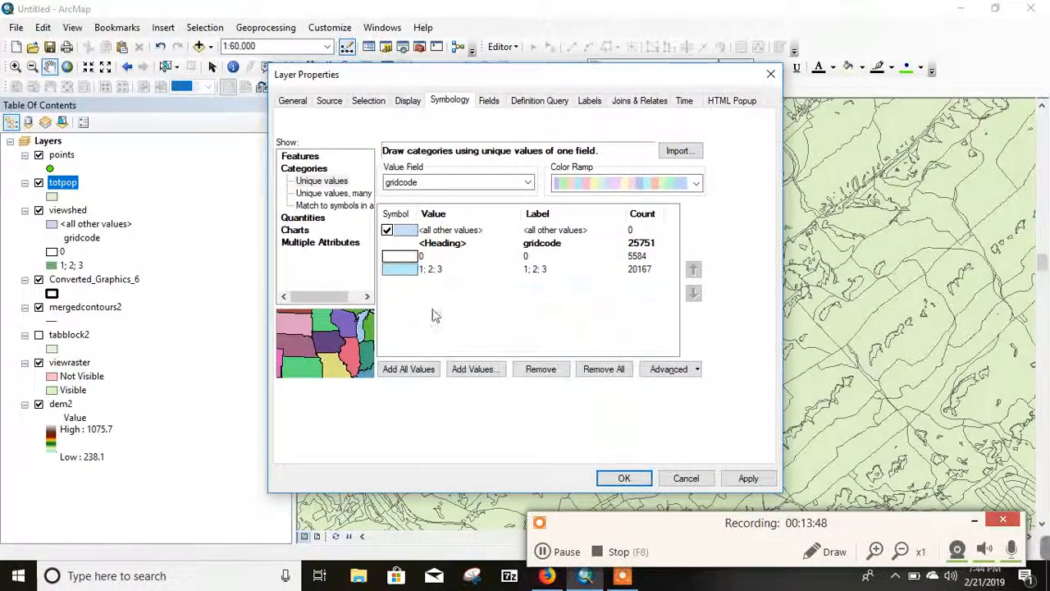
Step: Give the grouped 1; 2; 3 class the yellow ESRI Sun symbol and apply the symbology to the totpop layer
{"action": "left_click", "coordinate": [403, 272]}
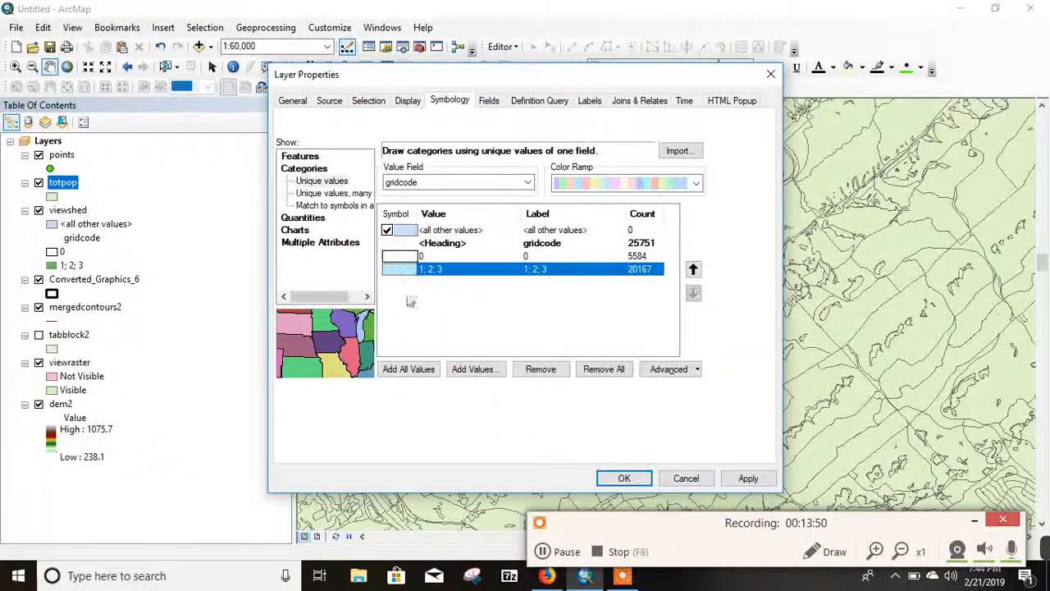
{"action": "double_click", "coordinate": [400, 273]}
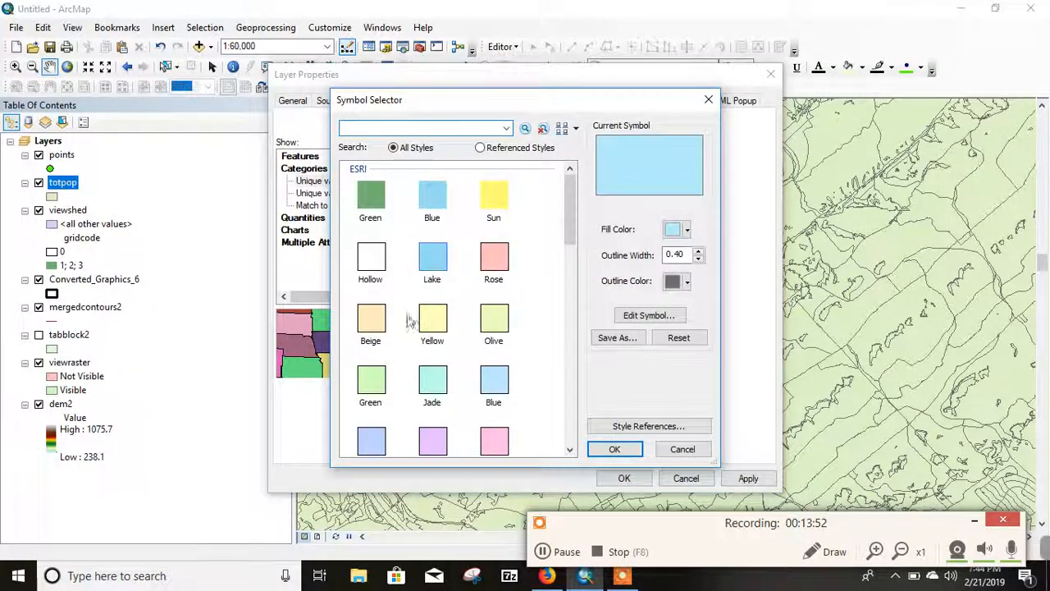
{"action": "left_click", "coordinate": [495, 200]}
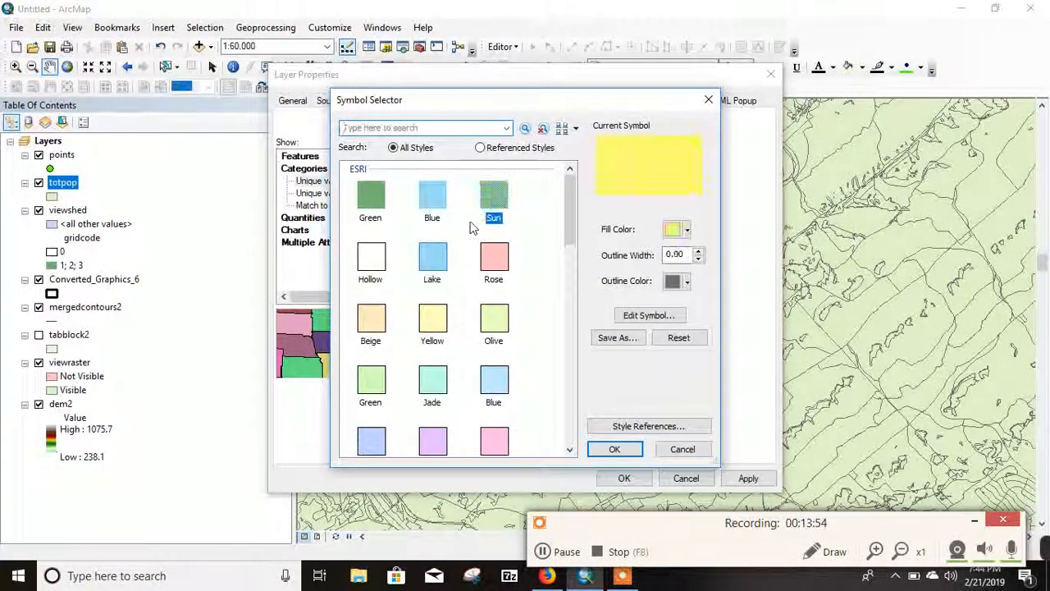
{"action": "left_click", "coordinate": [608, 448]}
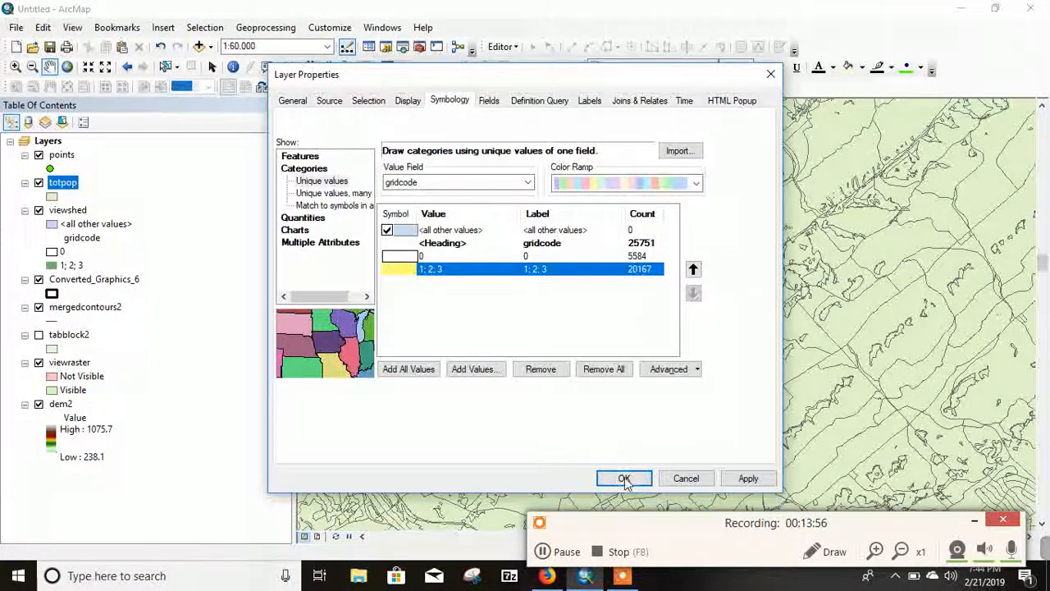
{"action": "left_click", "coordinate": [623, 478]}
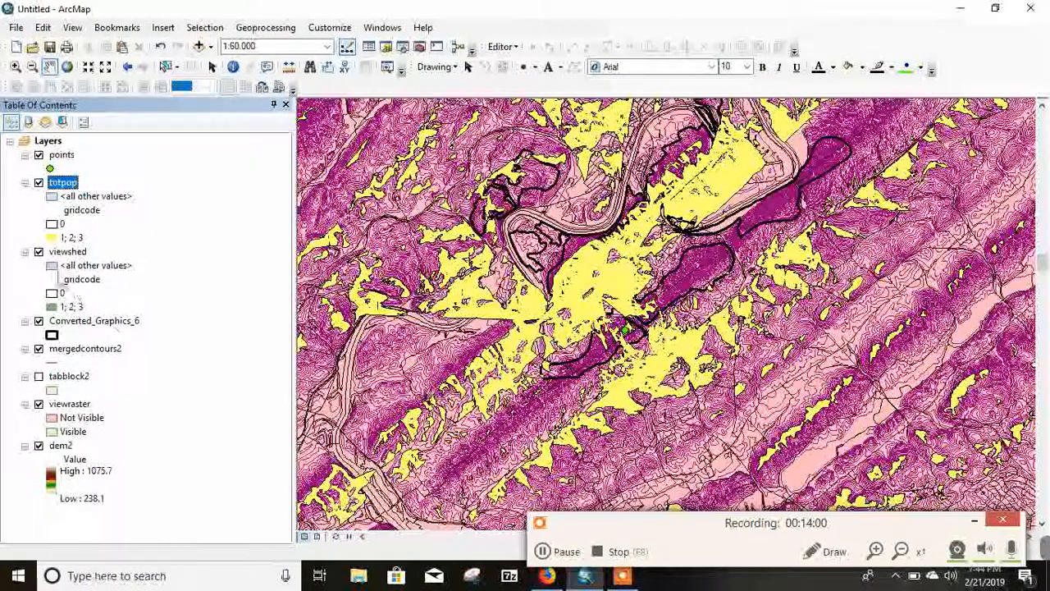
Step: Turn off the viewshed, Converted_Graphics_6, mergedcontours2 and viewraster layers
{"action": "left_click", "coordinate": [38, 252]}
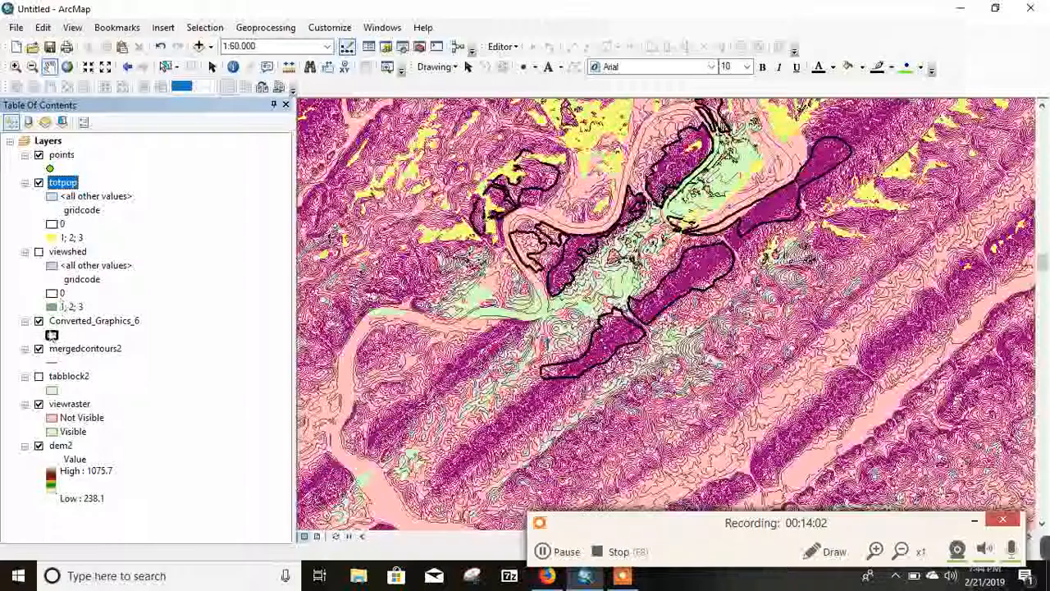
{"action": "left_click", "coordinate": [39, 321]}
{"action": "left_click", "coordinate": [39, 349]}
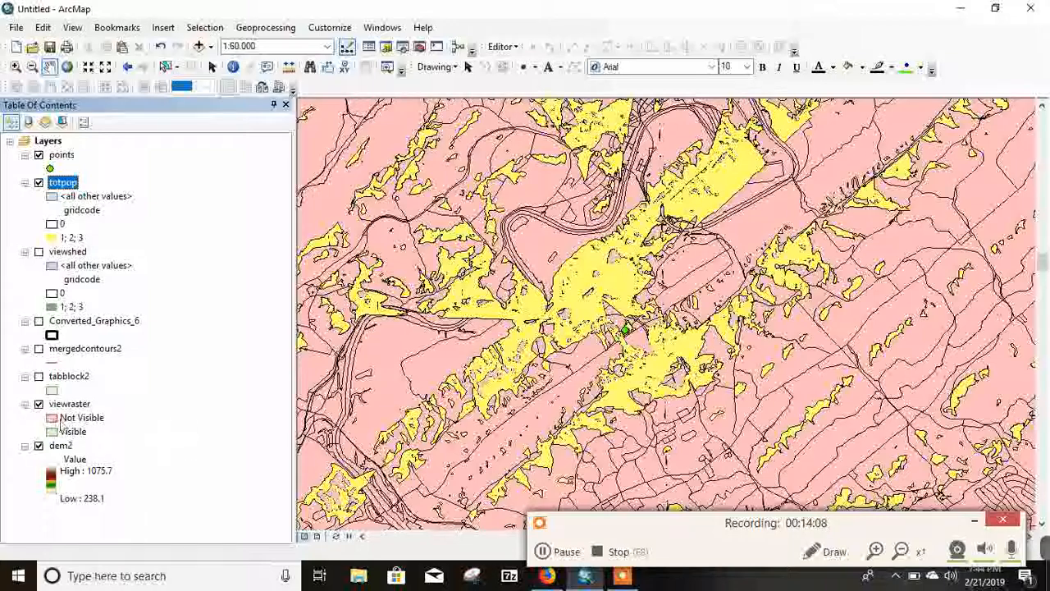
{"action": "left_click", "coordinate": [39, 403]}
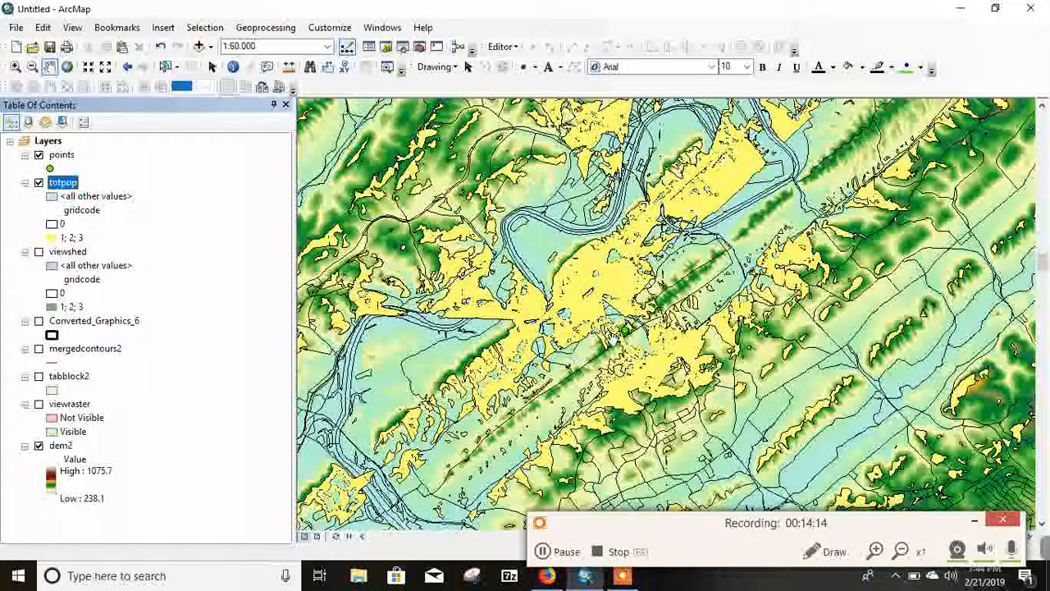
Step: Review the gridcode, housing and population fields in the totpop attribute table, and close the table
{"action": "right_click", "coordinate": [66, 189]}
{"action": "left_click", "coordinate": [125, 225]}
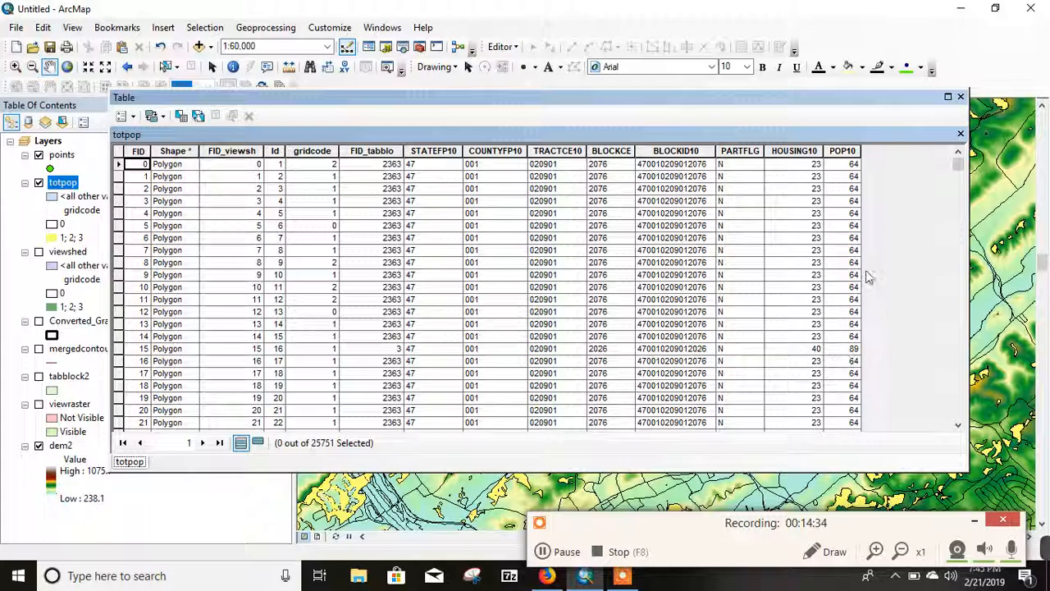
{"action": "left_click", "coordinate": [960, 97]}
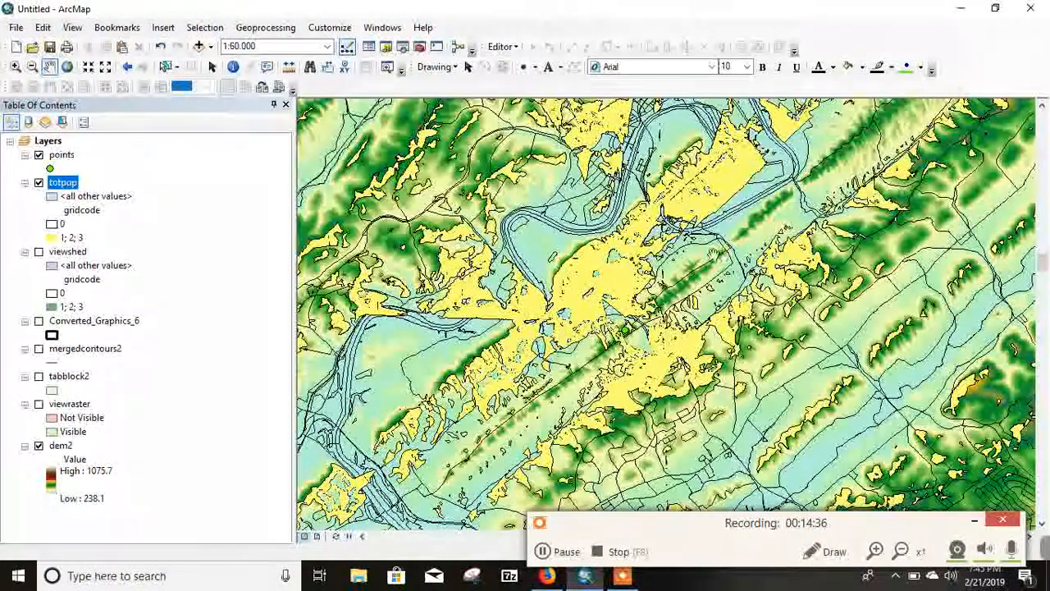
Step: Search the tools for "delete identical" and open the Delete Identical tool
{"action": "scroll", "coordinate": [652, 299], "scroll_direction": "down", "scroll_amount": 3}
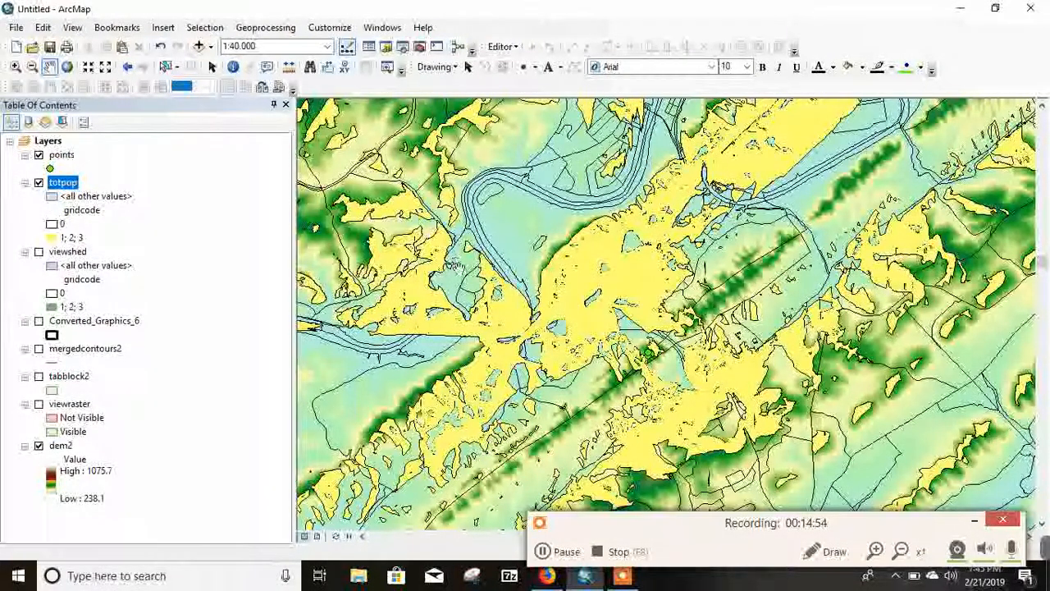
{"action": "scroll", "coordinate": [593, 283], "scroll_direction": "up", "scroll_amount": 2}
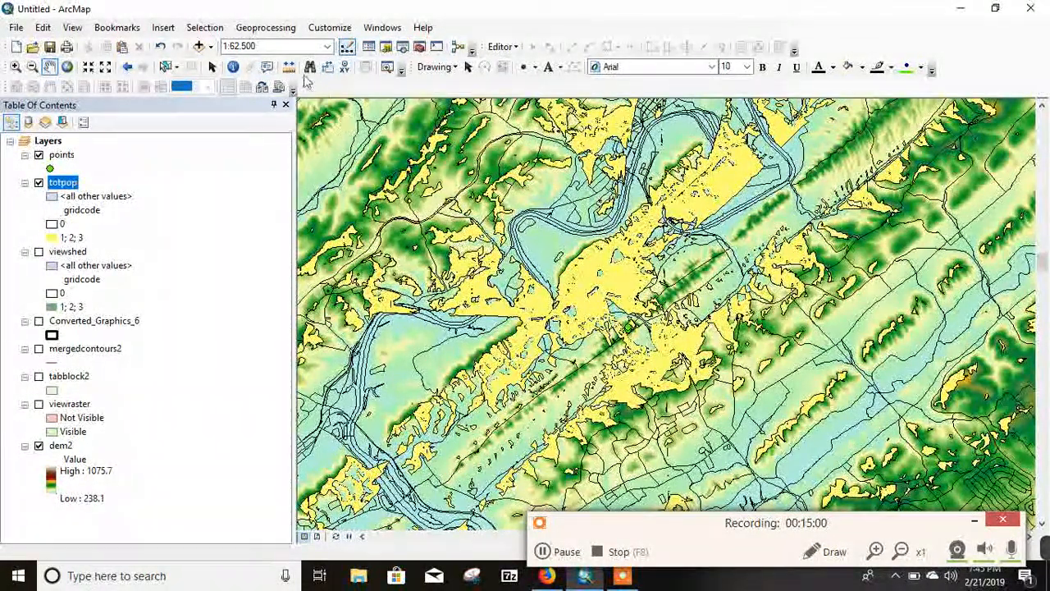
{"action": "left_click", "coordinate": [403, 46]}
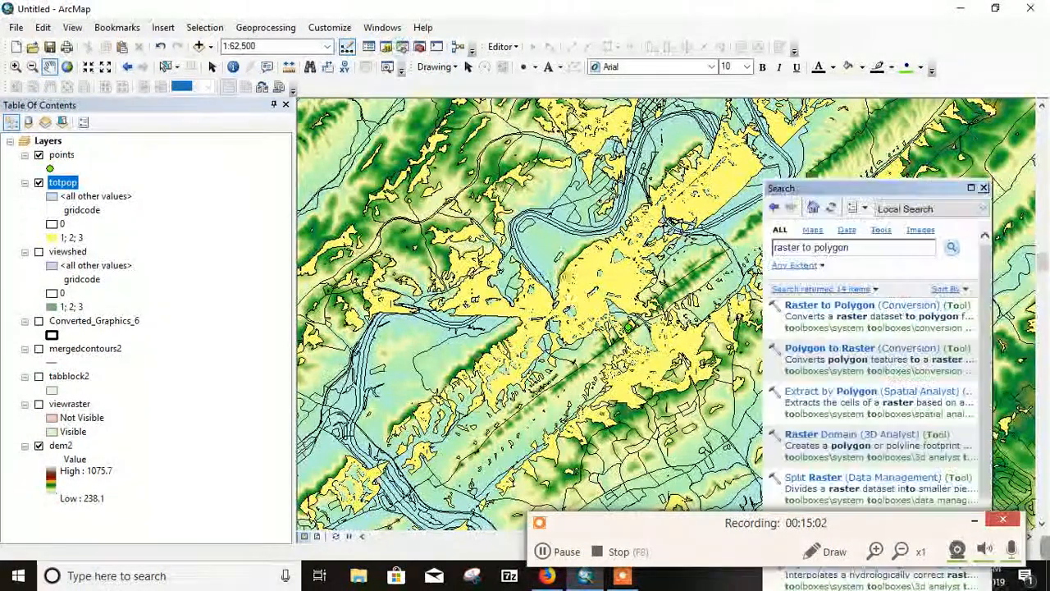
{"action": "left_click_drag", "start_coordinate": [862, 255], "coordinate": [777, 258]}
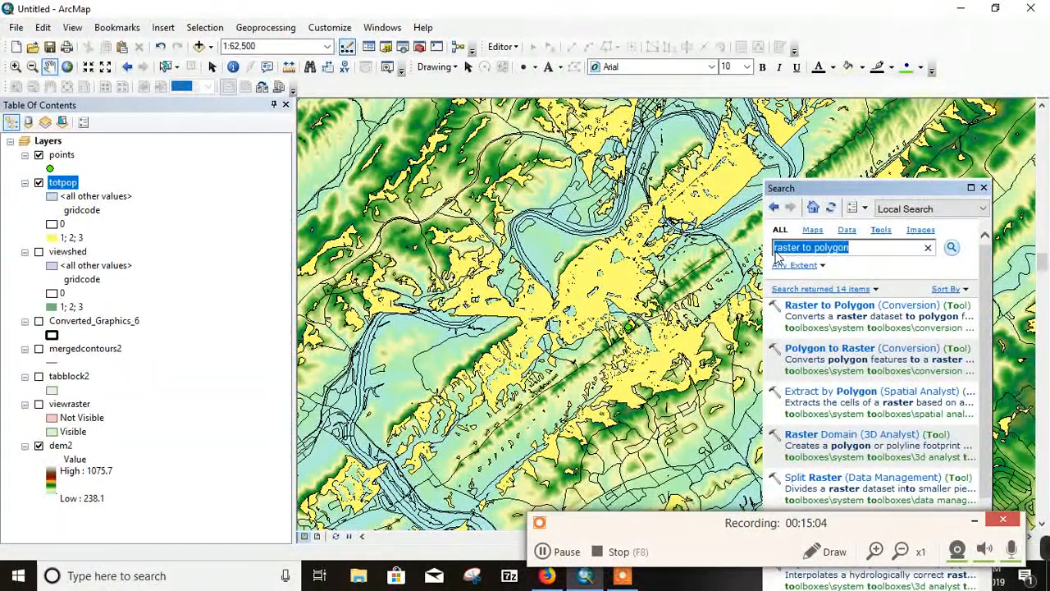
{"action": "type", "text": "dele"}
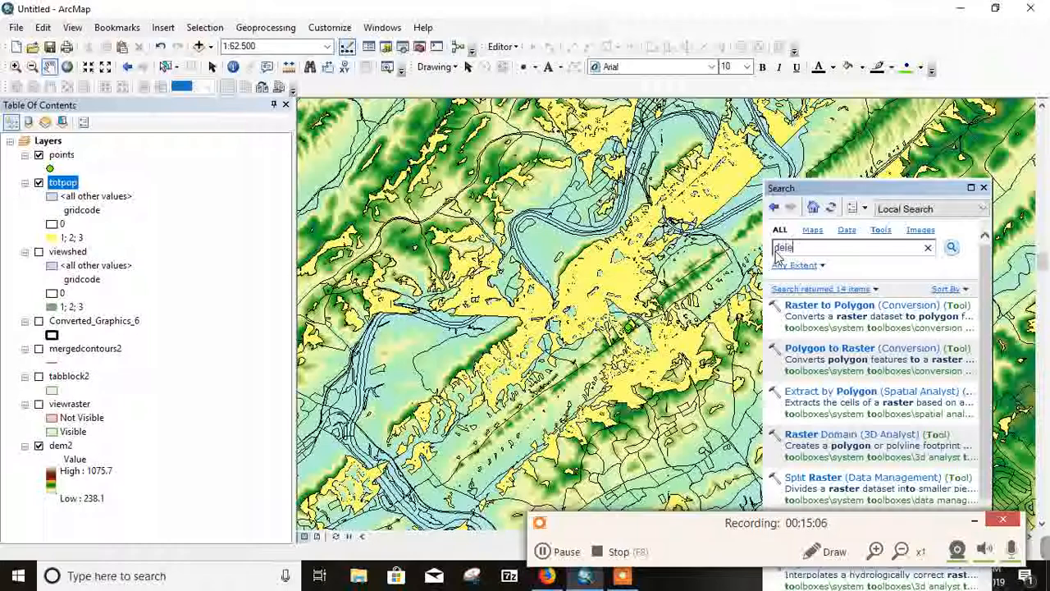
{"action": "type", "text": "te iden"}
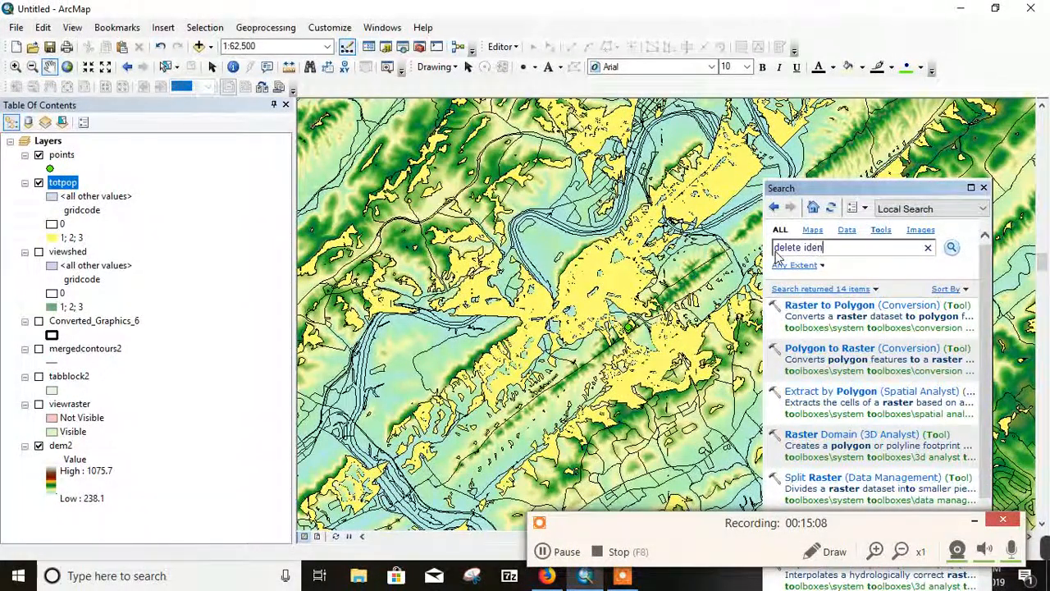
{"action": "type", "text": "tical"}
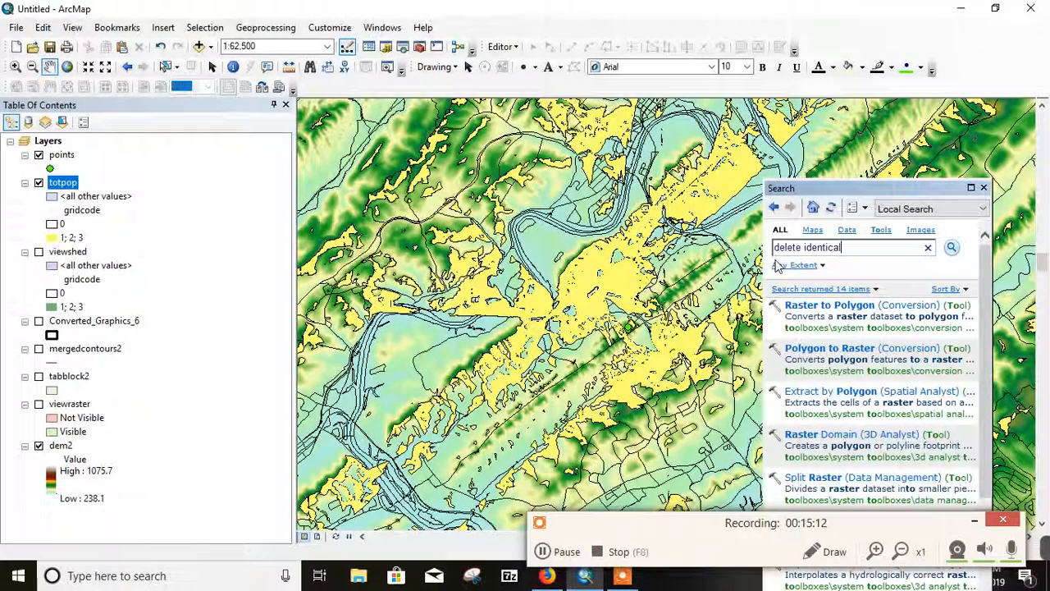
{"action": "key", "text": "Return"}
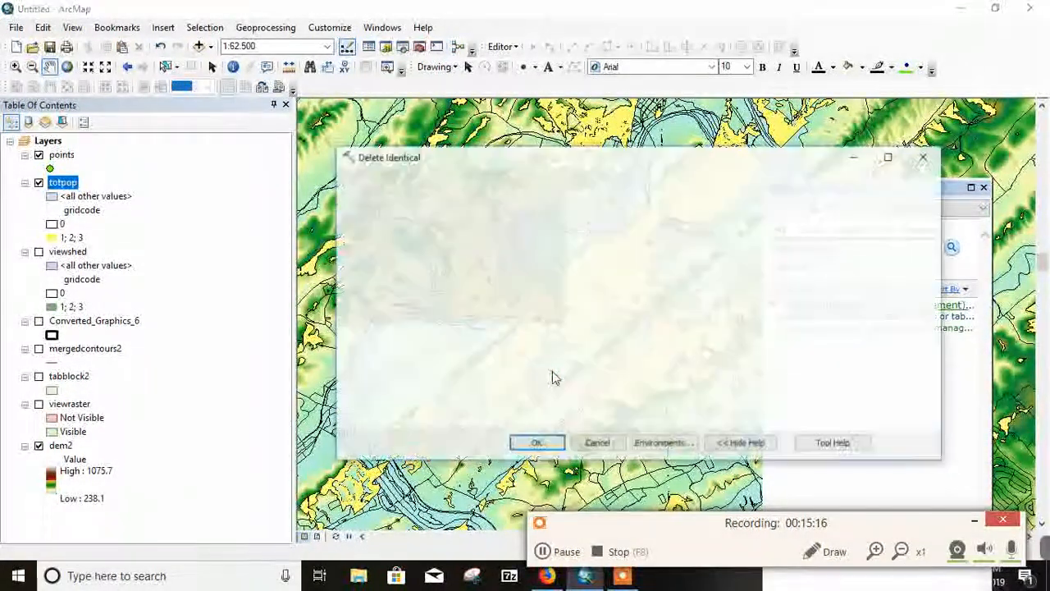
Step: Run Delete Identical on the totpop layer with BLOCKID10 as the comparison field, and close the tool search
{"action": "left_click_drag", "start_coordinate": [64, 190], "coordinate": [397, 204]}
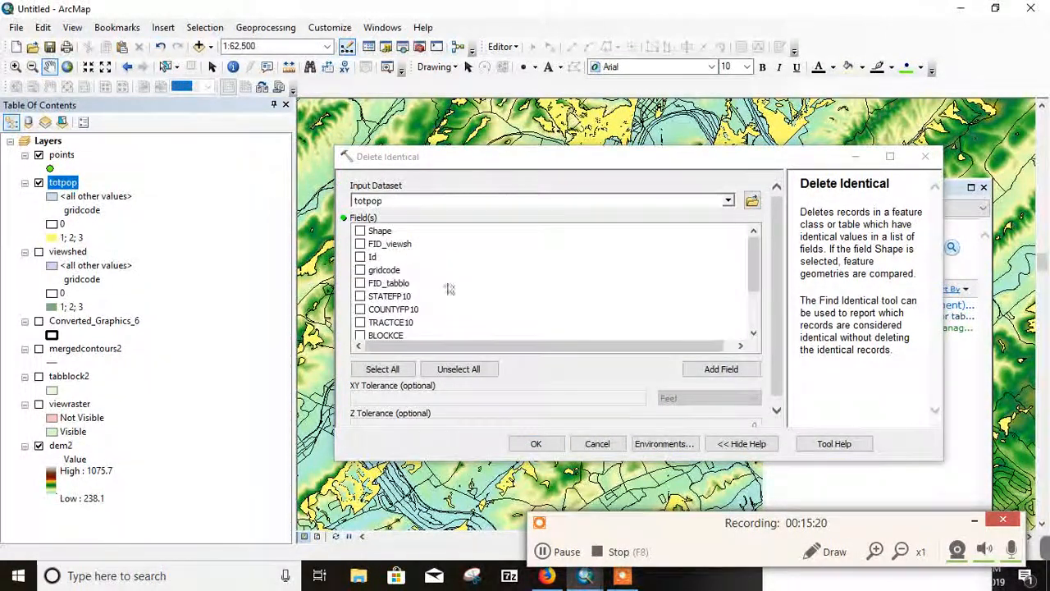
{"action": "scroll", "coordinate": [434, 307], "scroll_direction": "down", "scroll_amount": 1}
{"action": "scroll", "coordinate": [436, 310], "scroll_direction": "down", "scroll_amount": 1}
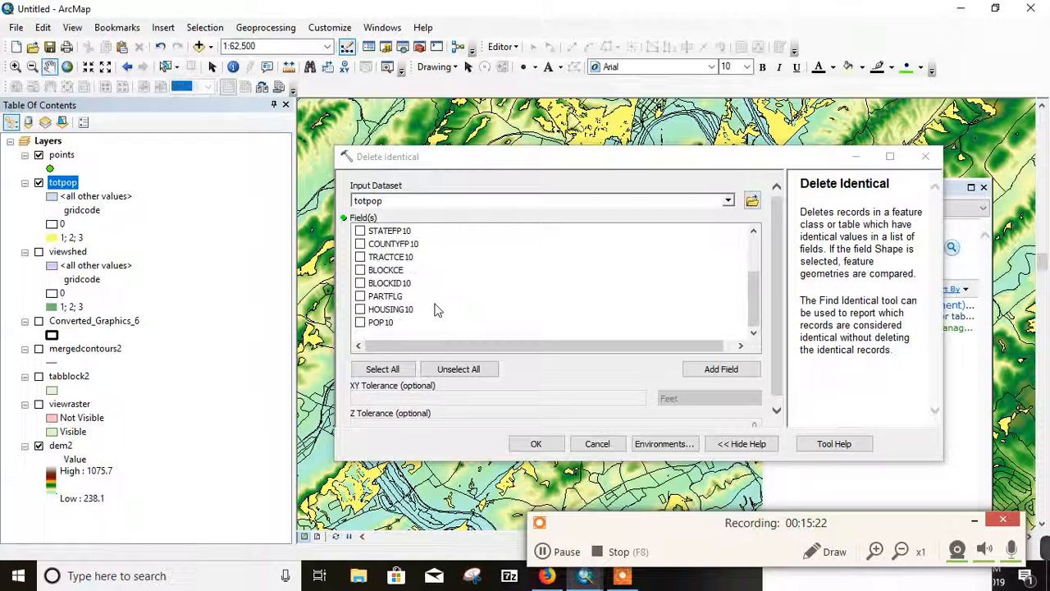
{"action": "left_click", "coordinate": [361, 283]}
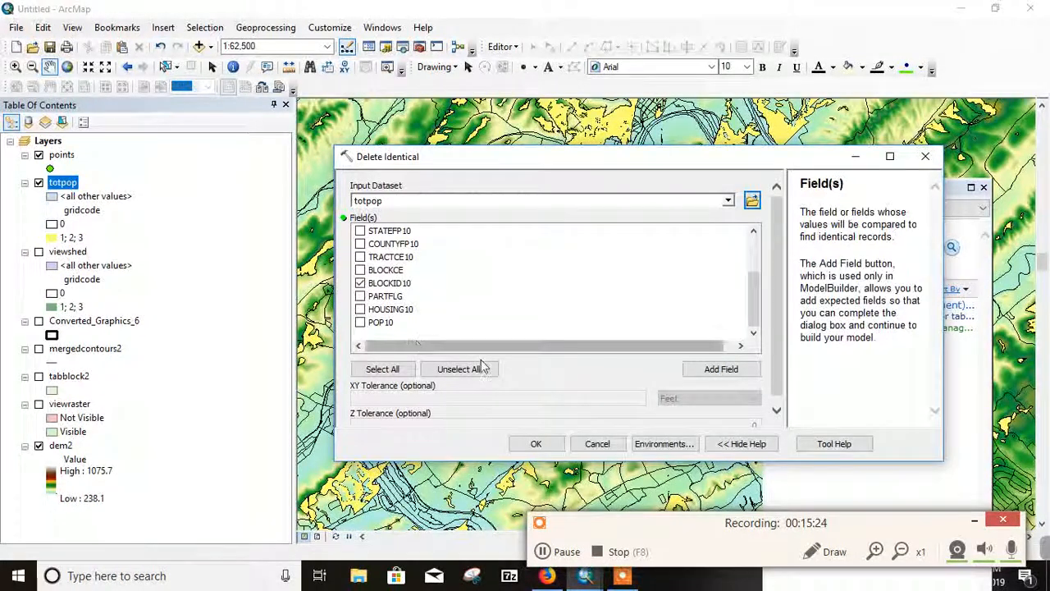
{"action": "left_click", "coordinate": [553, 447]}
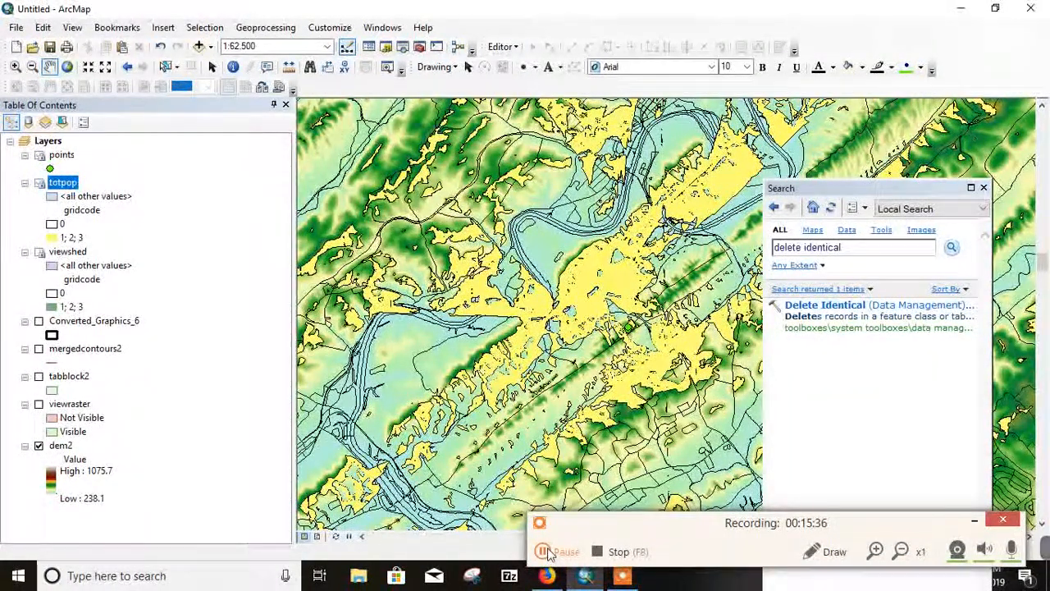
{"action": "left_click", "coordinate": [548, 554]}
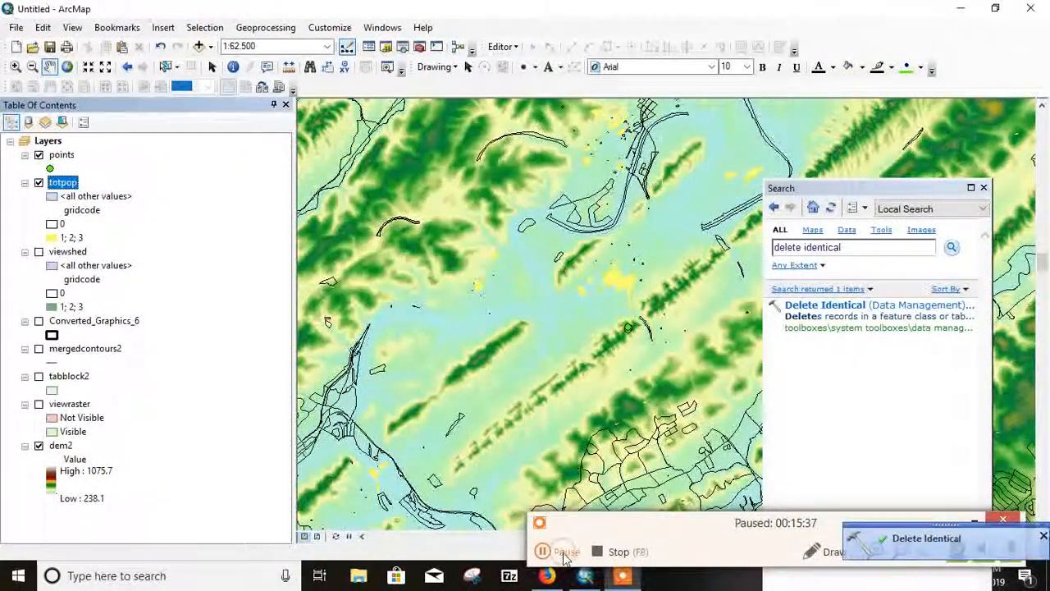
{"action": "left_click", "coordinate": [563, 554]}
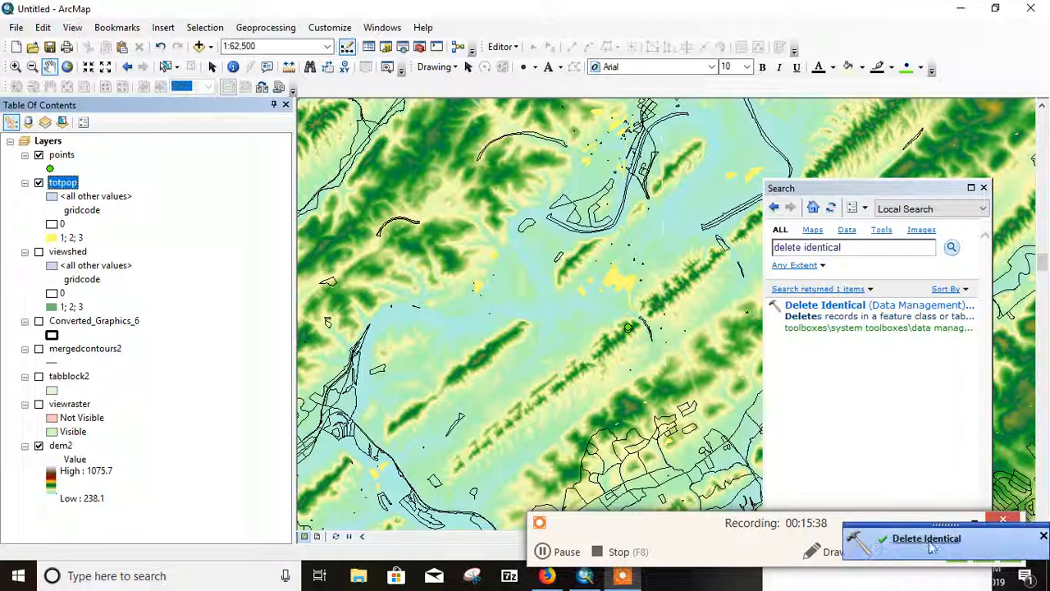
{"action": "left_click", "coordinate": [1043, 536]}
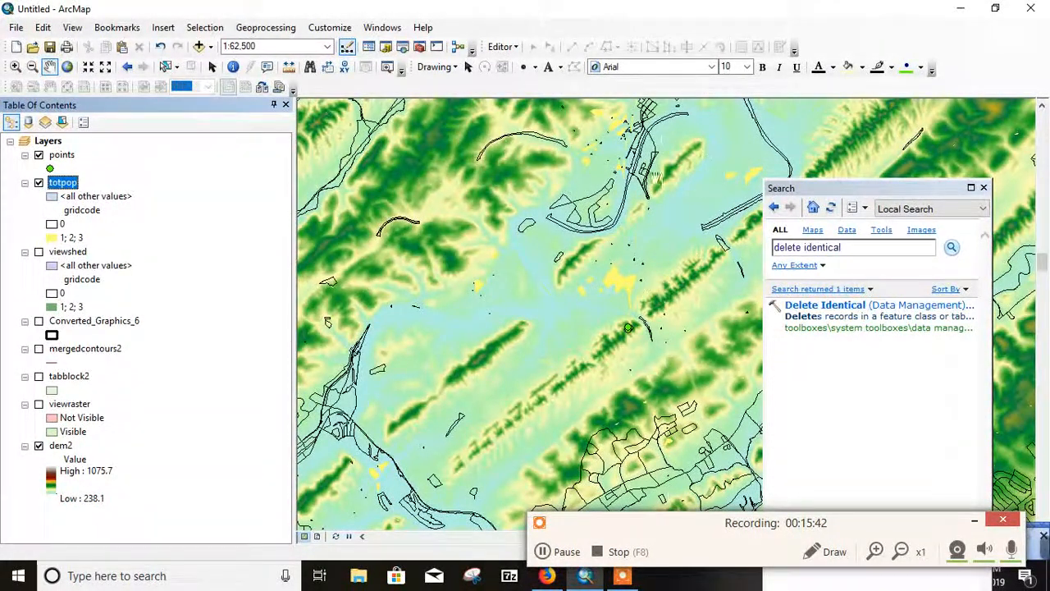
{"action": "left_click", "coordinate": [983, 188]}
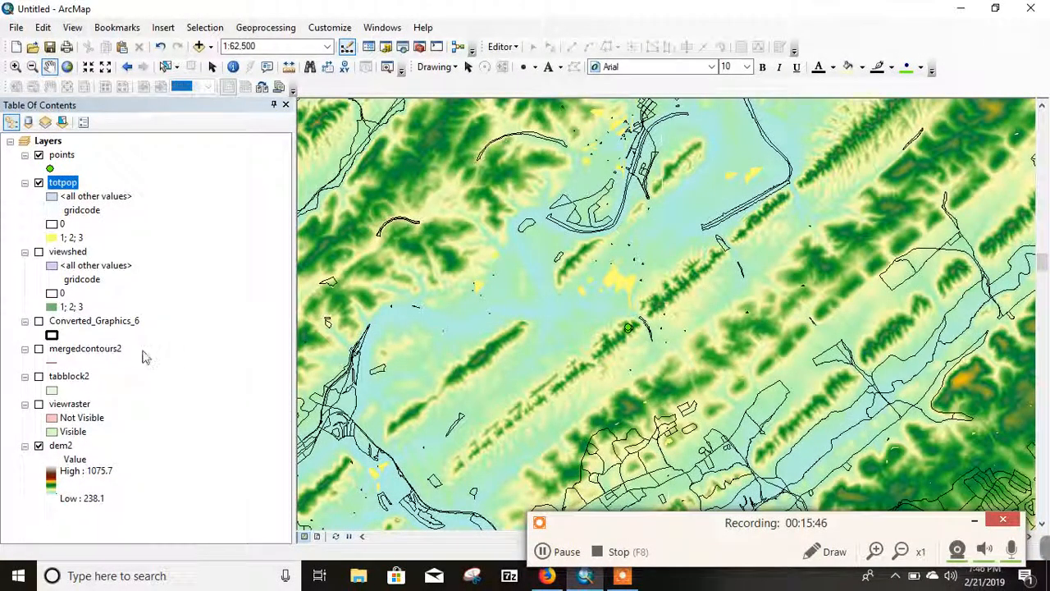
Step: Open the totpop attribute table and select the records matching "gridcode" <> 0
{"action": "right_click", "coordinate": [64, 182]}
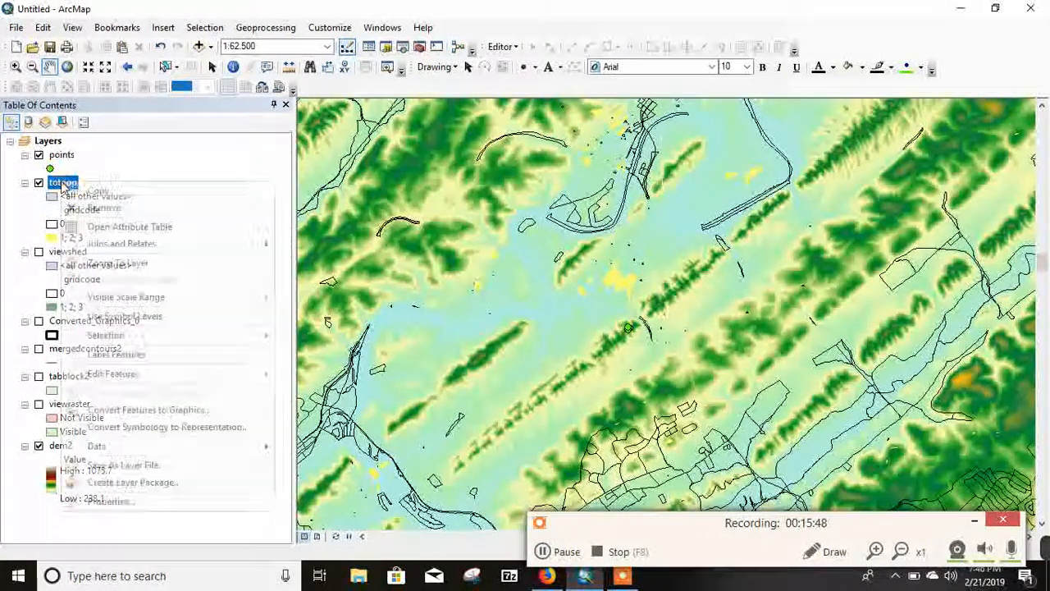
{"action": "left_click", "coordinate": [123, 227]}
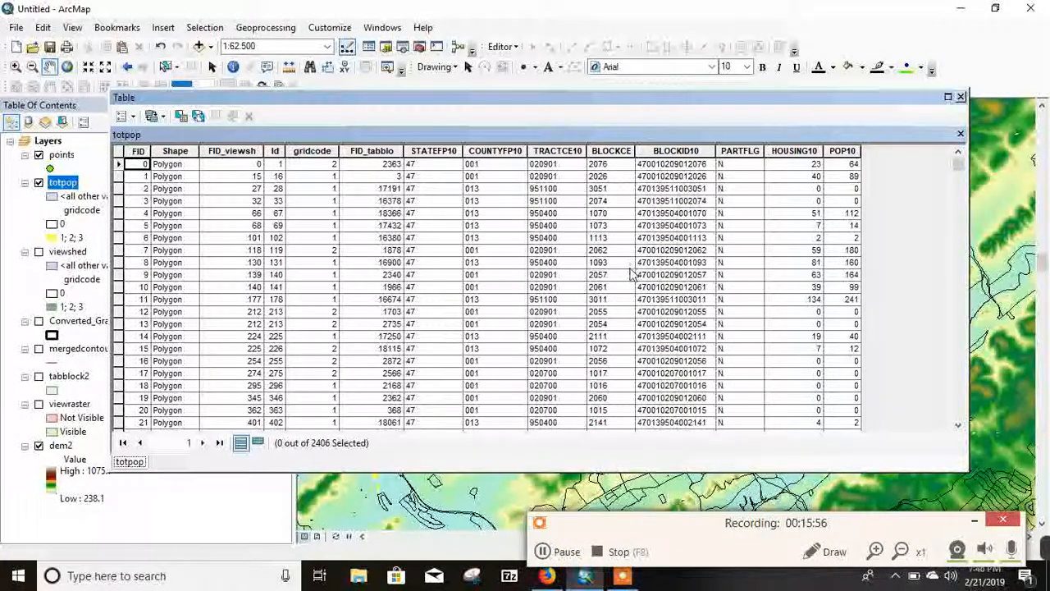
{"action": "scroll", "coordinate": [324, 194], "scroll_direction": "down", "scroll_amount": 2}
{"action": "scroll", "coordinate": [324, 195], "scroll_direction": "down", "scroll_amount": 10}
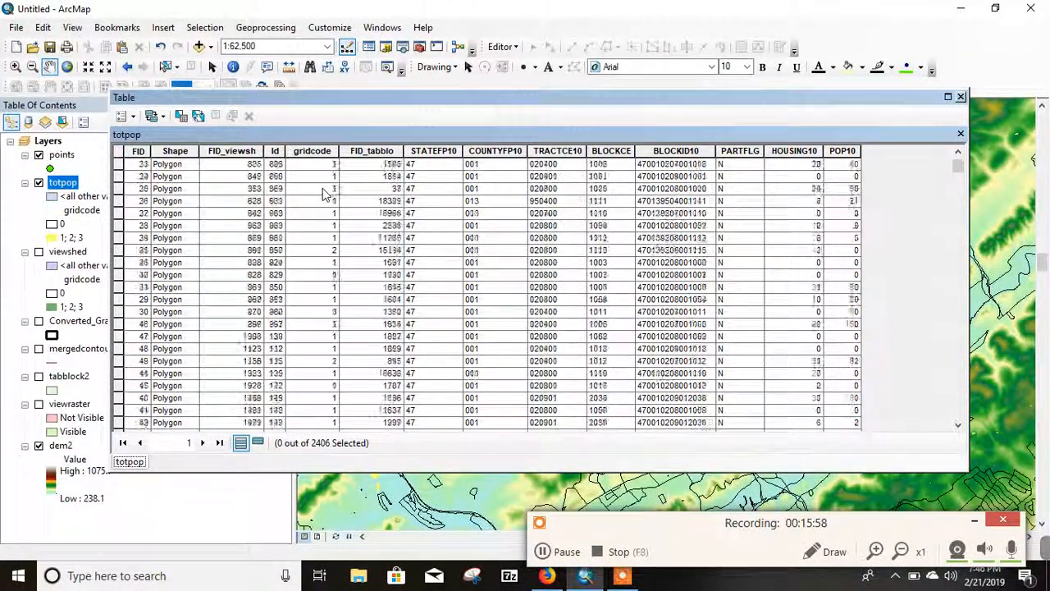
{"action": "scroll", "coordinate": [324, 195], "scroll_direction": "down", "scroll_amount": 6}
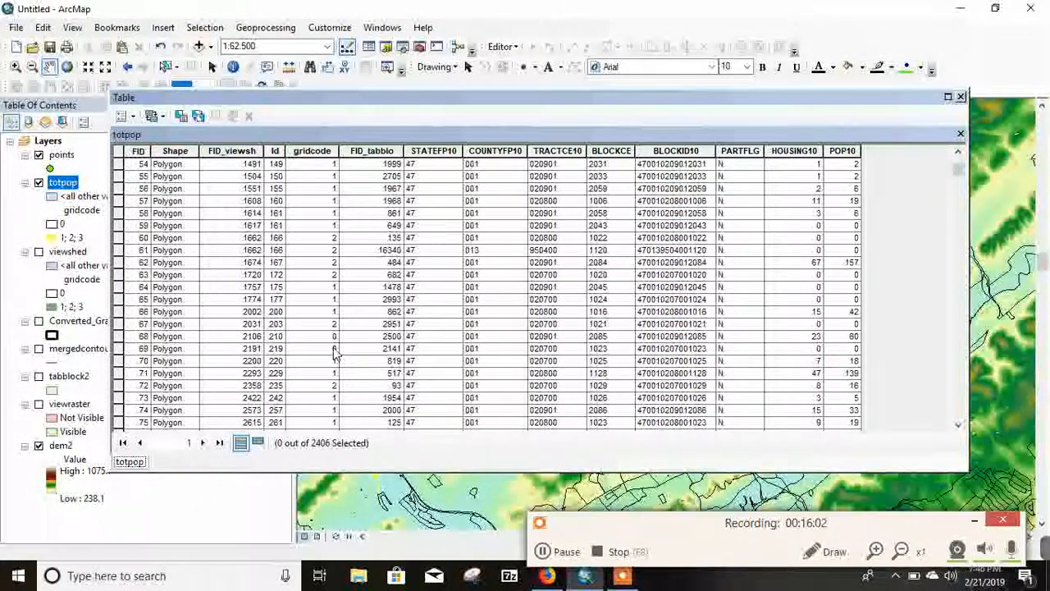
{"action": "left_click", "coordinate": [181, 120]}
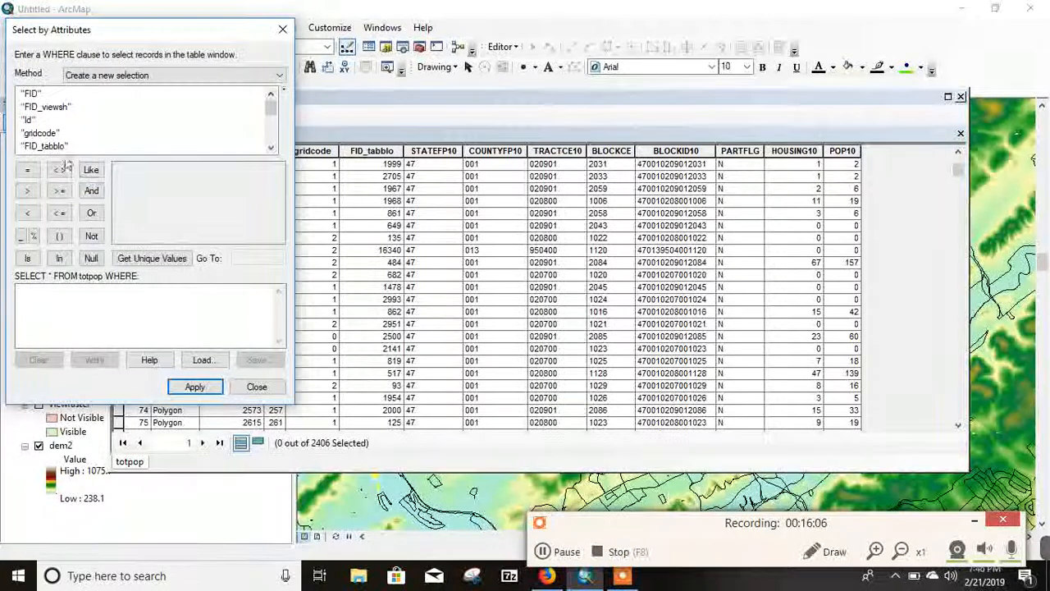
{"action": "double_click", "coordinate": [41, 133]}
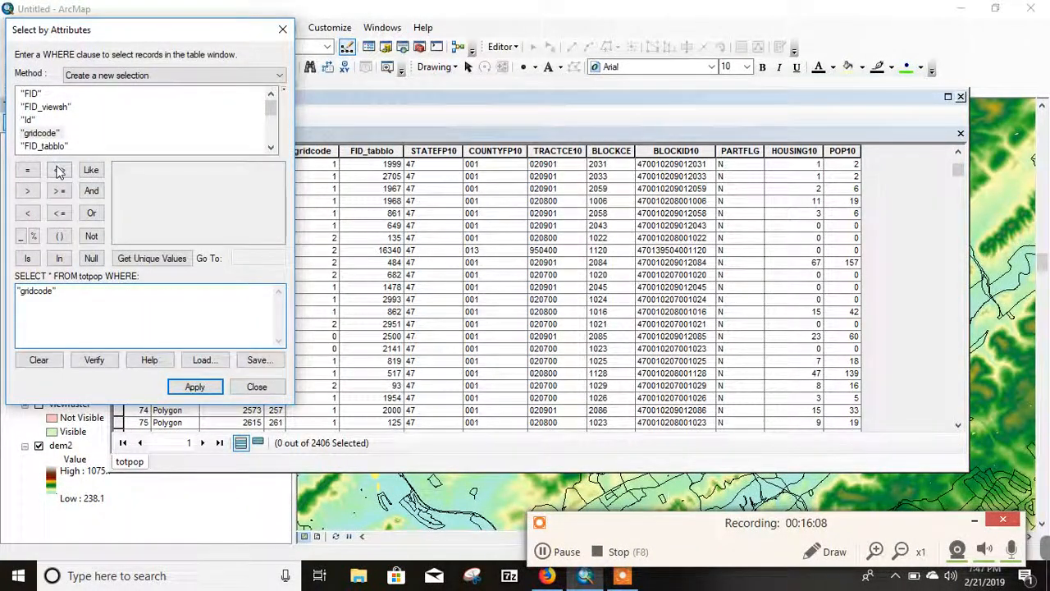
{"action": "left_click", "coordinate": [60, 170]}
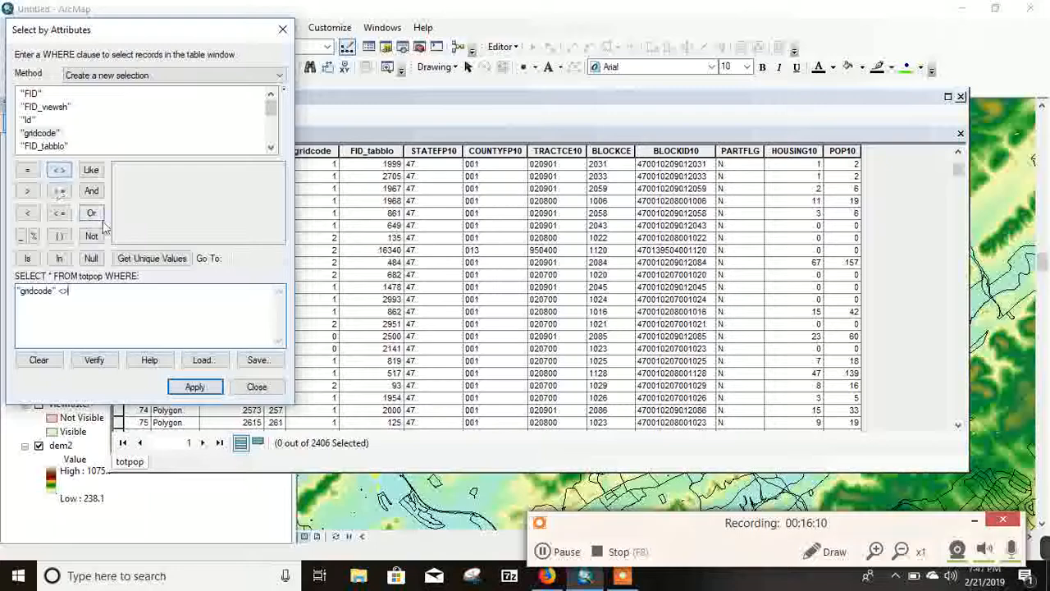
{"action": "left_click", "coordinate": [147, 258]}
{"action": "double_click", "coordinate": [120, 169]}
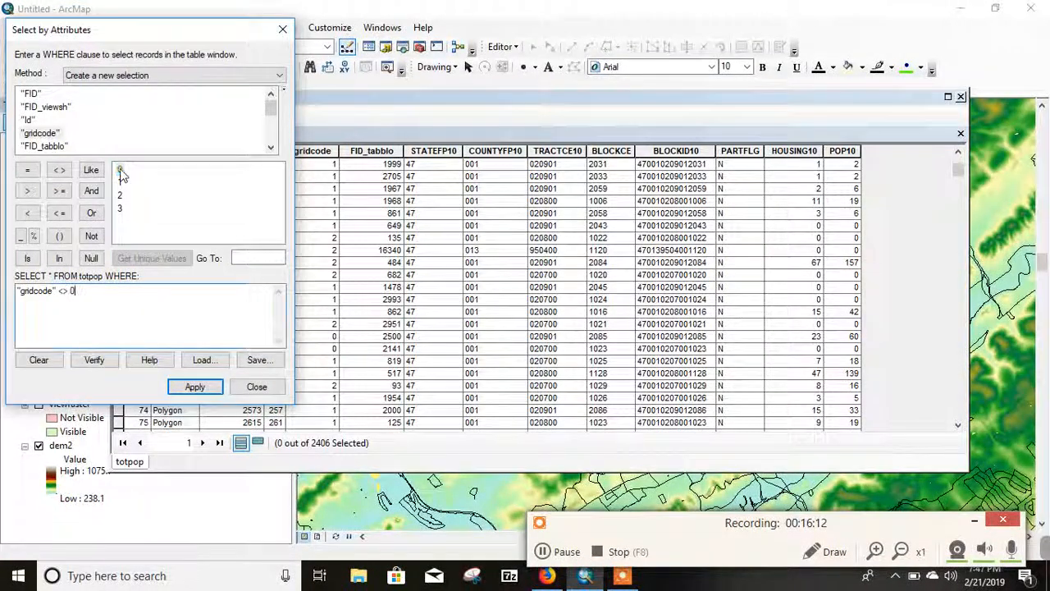
{"action": "left_click", "coordinate": [195, 387]}
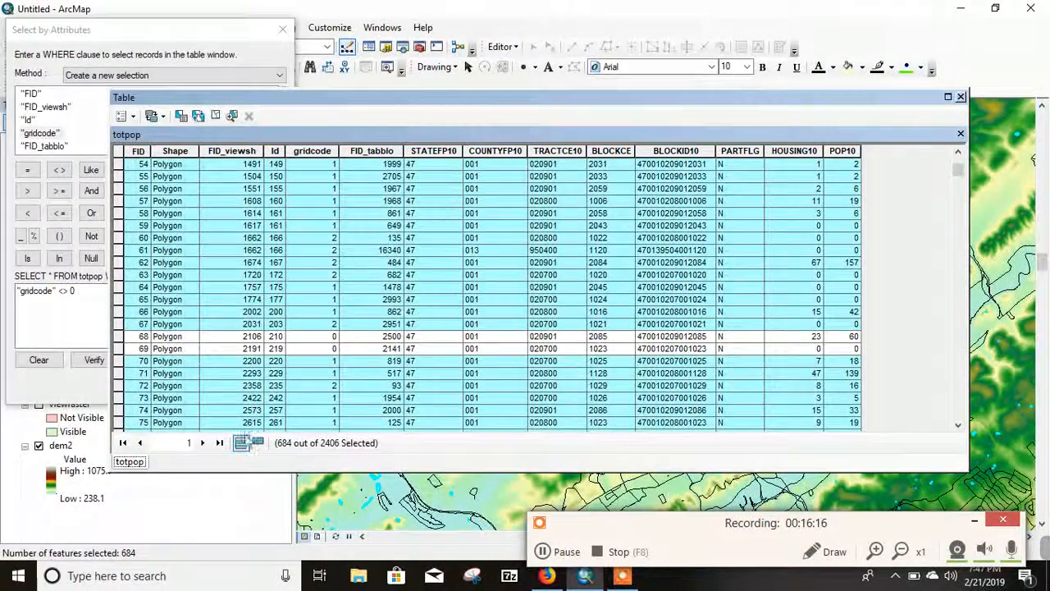
Step: Show only the selected totpop records and look through their gridcode values
{"action": "left_click", "coordinate": [258, 443]}
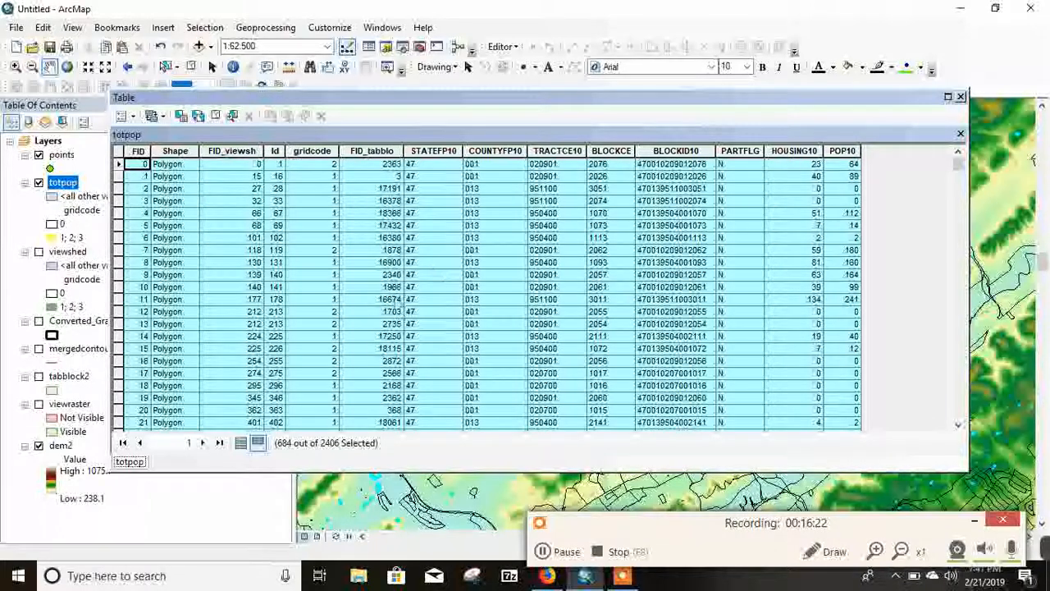
{"action": "scroll", "coordinate": [319, 207], "scroll_direction": "down", "scroll_amount": 20}
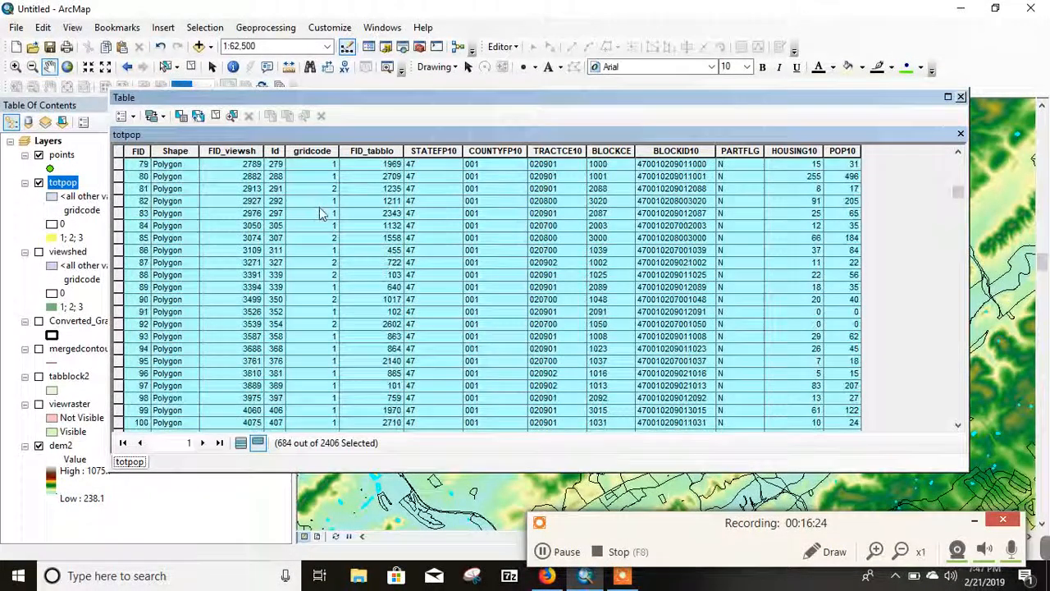
{"action": "scroll", "coordinate": [319, 209], "scroll_direction": "down", "scroll_amount": 15}
{"action": "scroll", "coordinate": [323, 226], "scroll_direction": "up", "scroll_amount": 20}
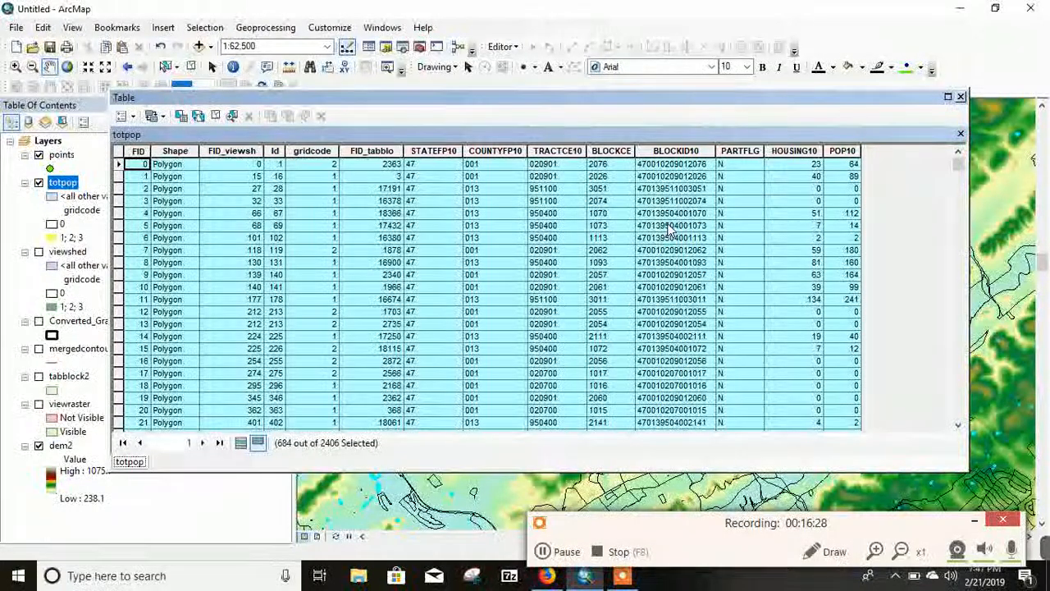
Step: View the statistics of the POP10 field for the selected records, highlight the sum, and close the statistics
{"action": "right_click", "coordinate": [839, 154]}
{"action": "left_click", "coordinate": [886, 234]}
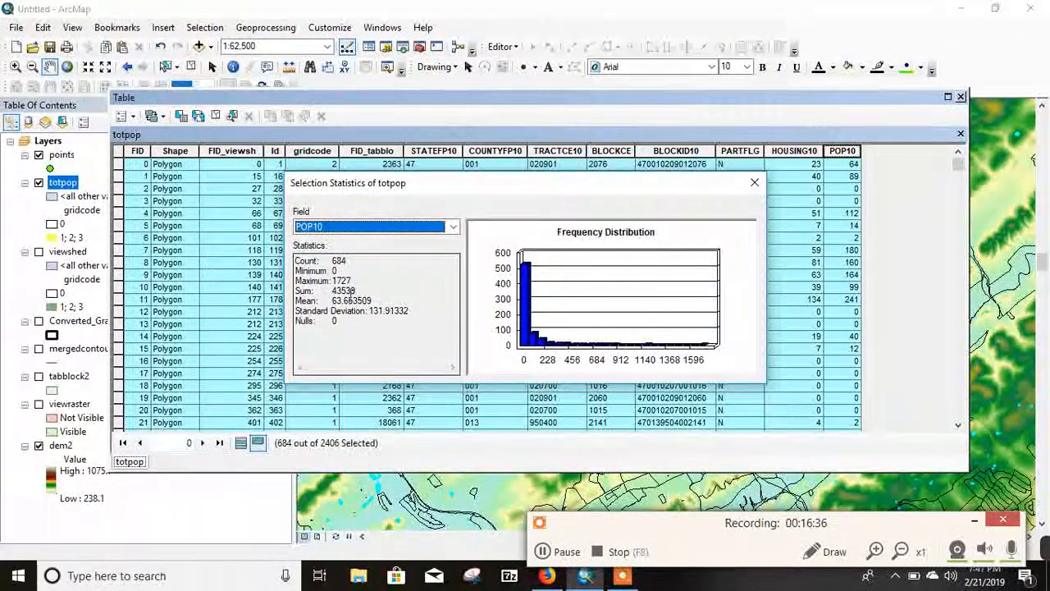
{"action": "left_click_drag", "start_coordinate": [358, 291], "coordinate": [334, 291]}
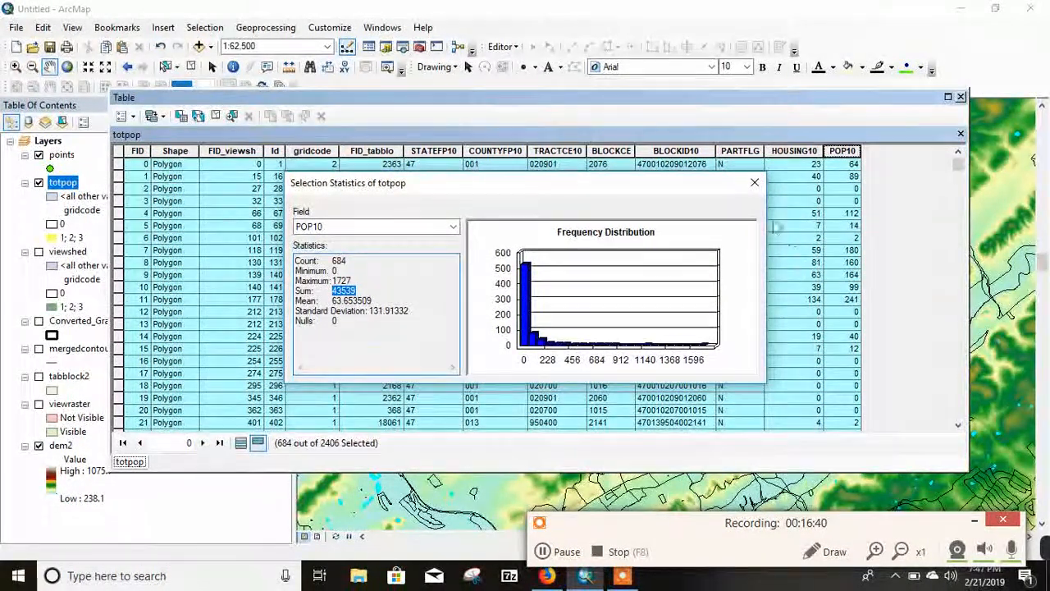
{"action": "left_click", "coordinate": [754, 182]}
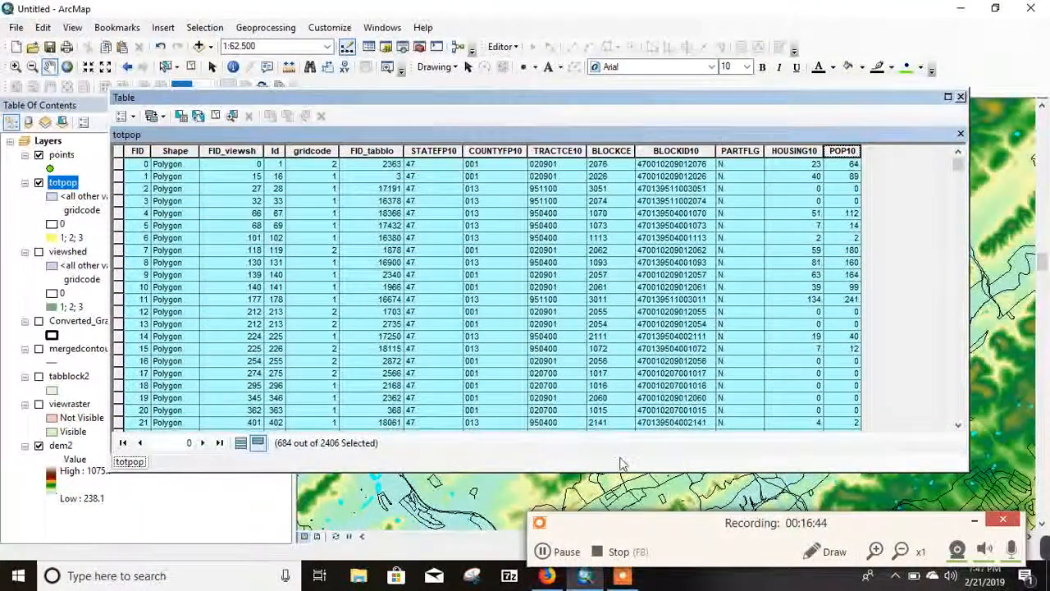
{"action": "left_click", "coordinate": [566, 552]}
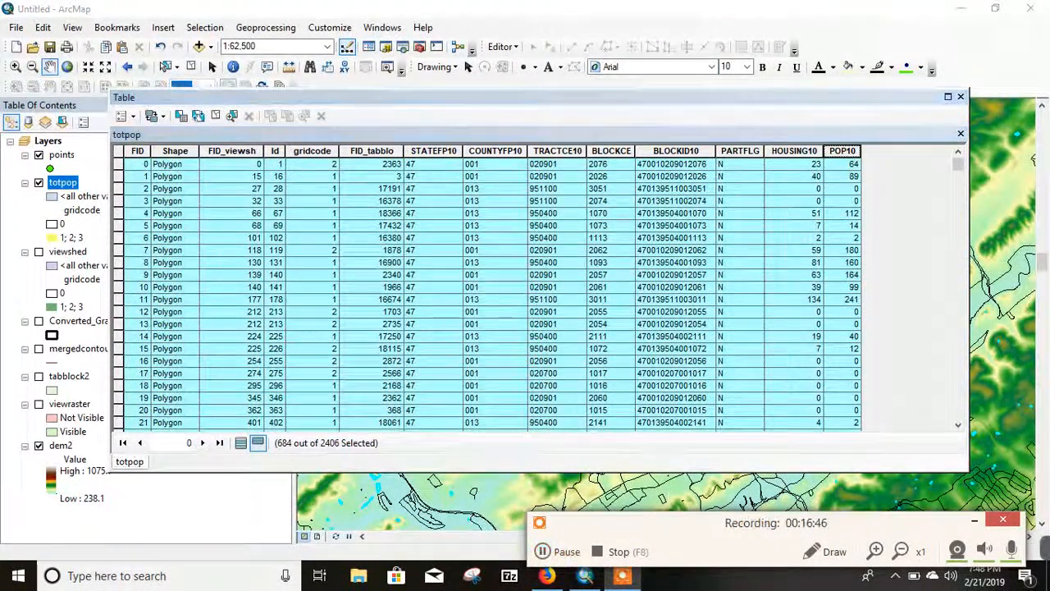
Step: Clear the totpop selection, show all records again and close the attribute table
{"action": "left_click", "coordinate": [214, 116]}
{"action": "left_click", "coordinate": [241, 443]}
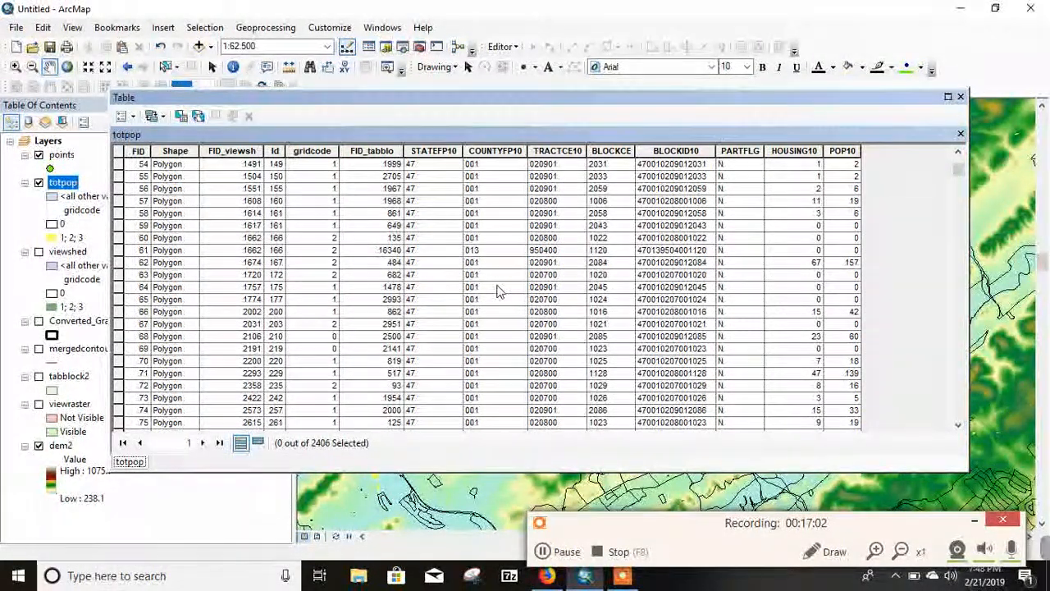
{"action": "left_click", "coordinate": [961, 97]}
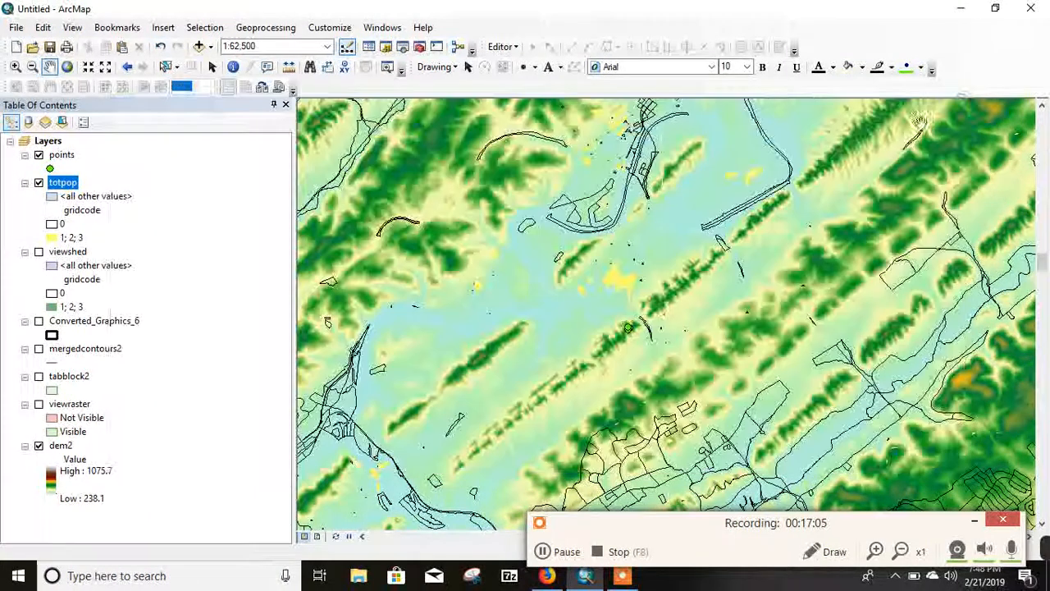
Step: Set up an Intersect with the totpop layer and CityBoundaries2.shp from the project's Municipal folder as input features
{"action": "left_click", "coordinate": [264, 29]}
{"action": "left_click", "coordinate": [273, 79]}
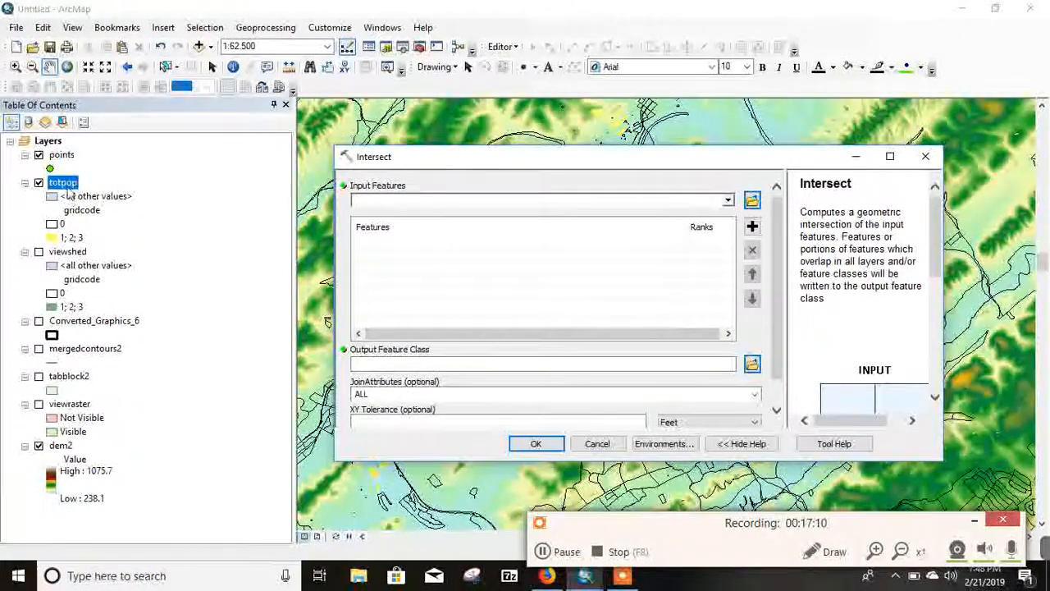
{"action": "left_click_drag", "start_coordinate": [64, 184], "coordinate": [364, 202]}
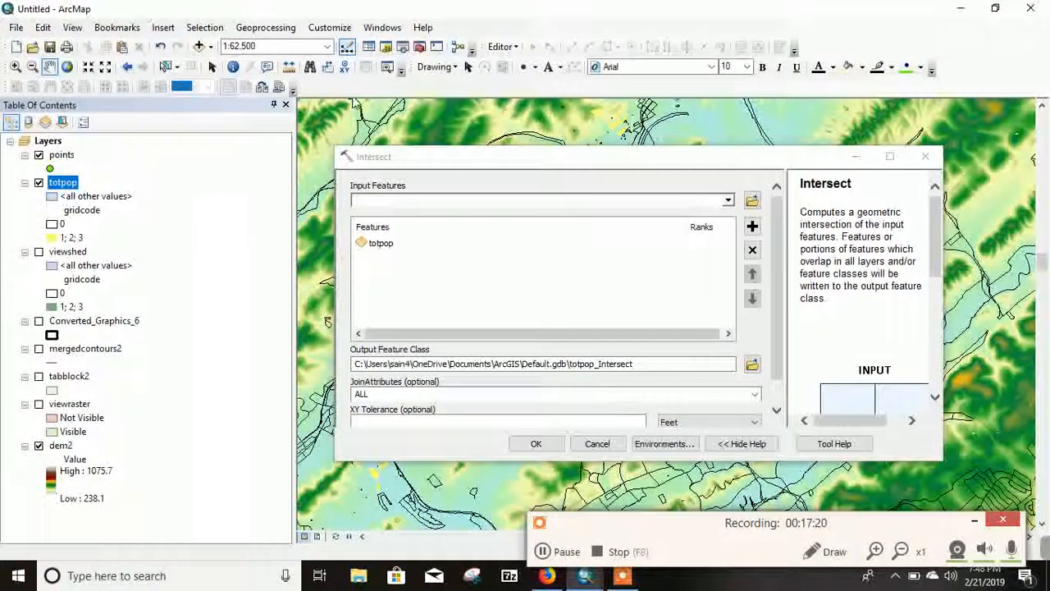
{"action": "left_click", "coordinate": [751, 203]}
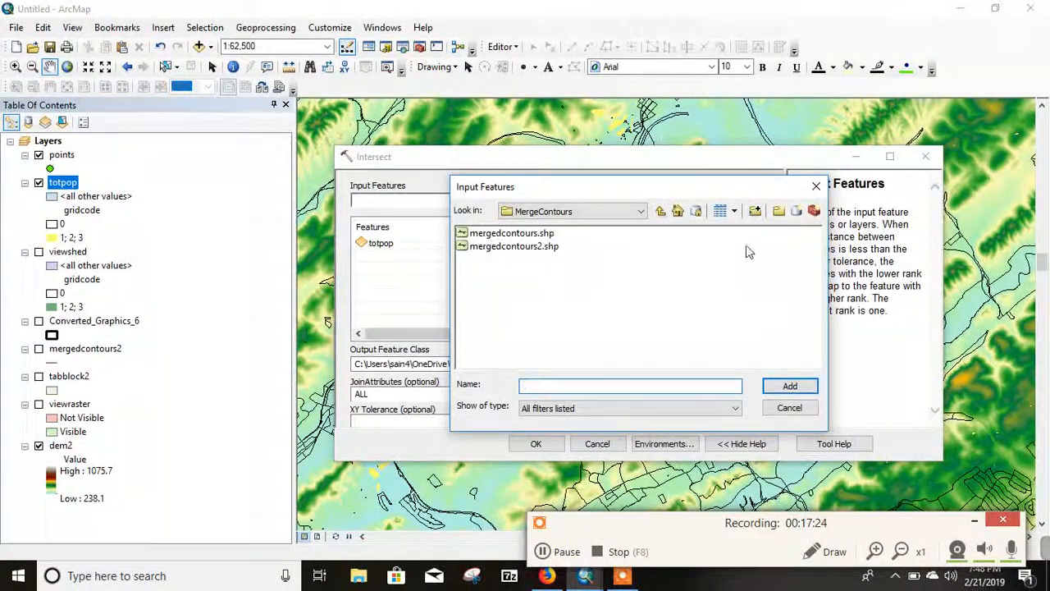
{"action": "left_click", "coordinate": [660, 212]}
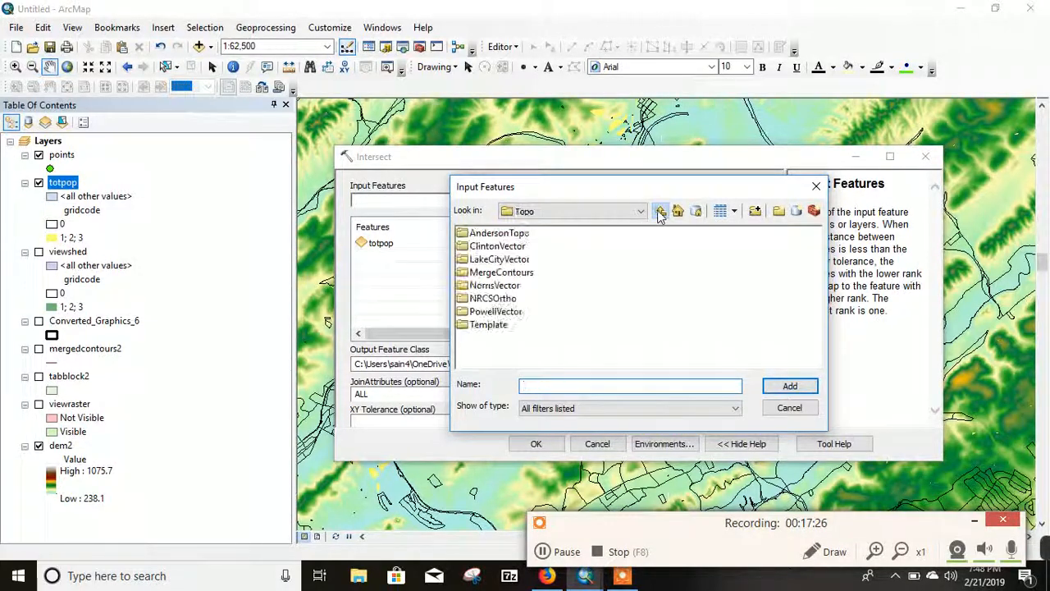
{"action": "left_click", "coordinate": [661, 212]}
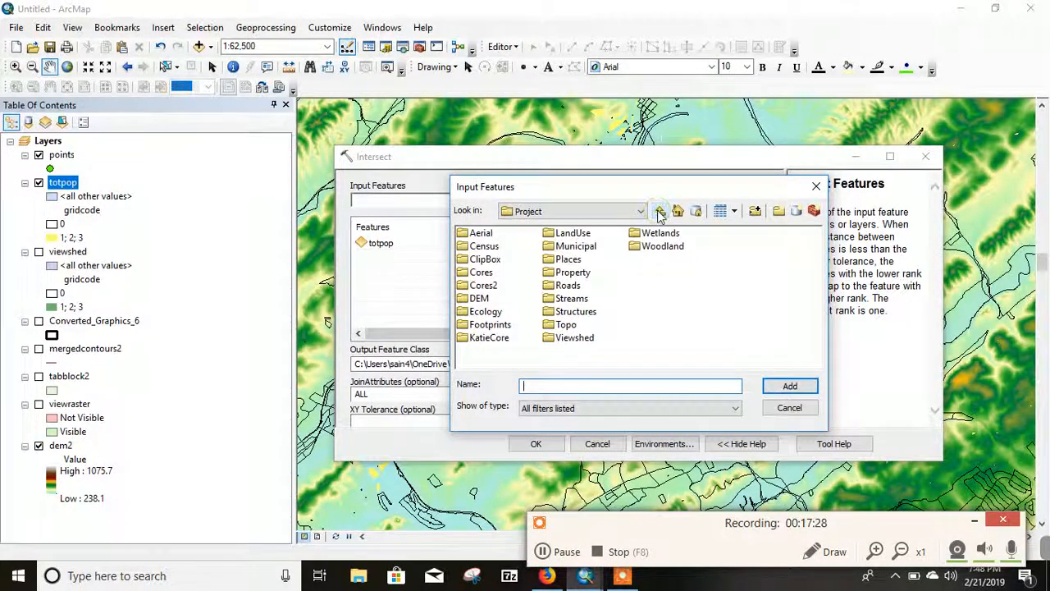
{"action": "double_click", "coordinate": [576, 245]}
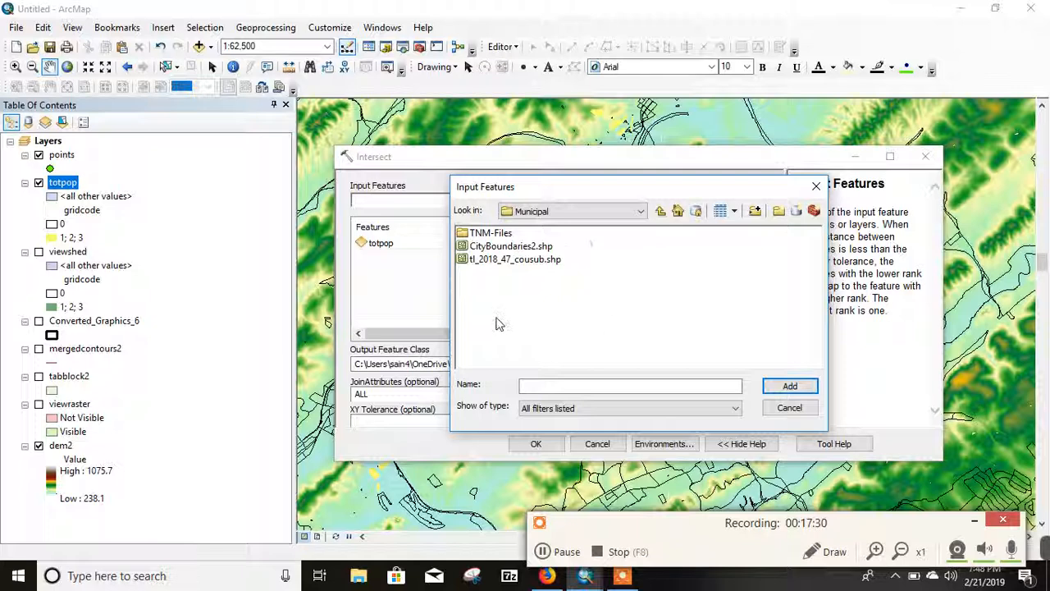
{"action": "left_click", "coordinate": [508, 246]}
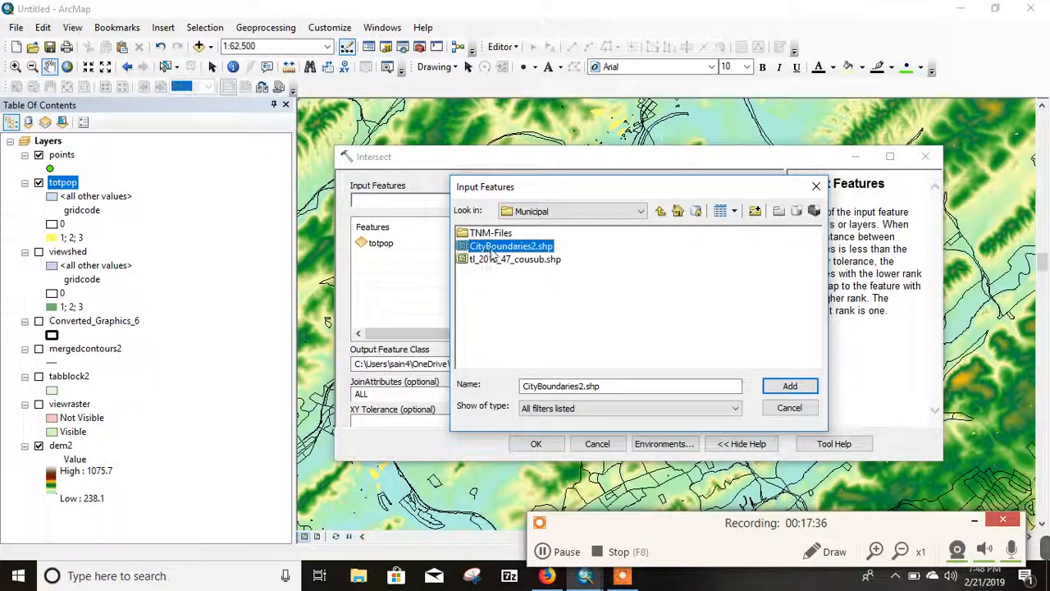
{"action": "left_click", "coordinate": [788, 386]}
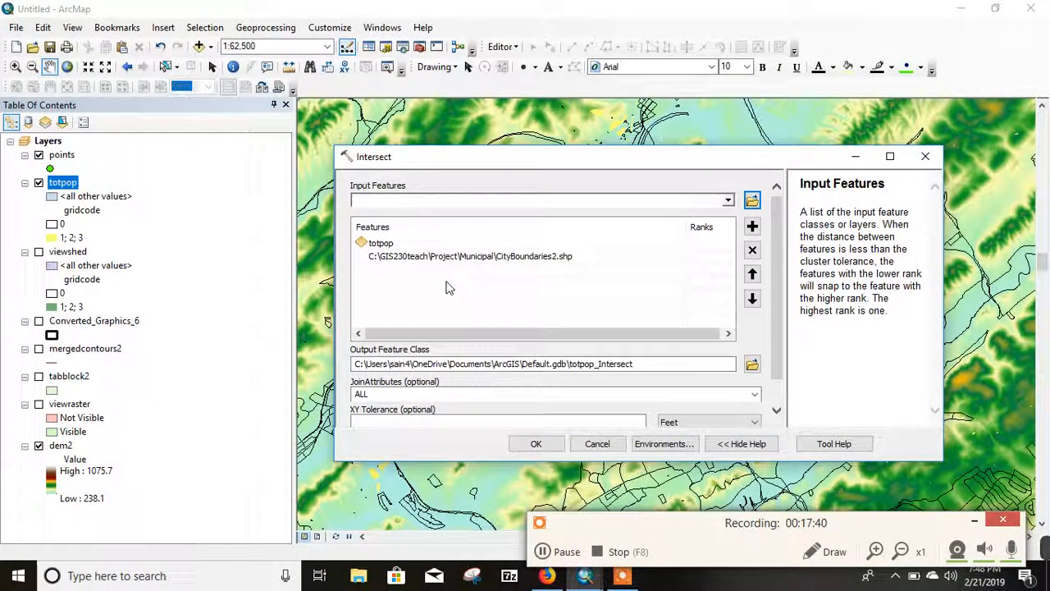
Step: Name the Intersect output citypop in the Viewshed folder and run the tool
{"action": "left_click", "coordinate": [751, 363]}
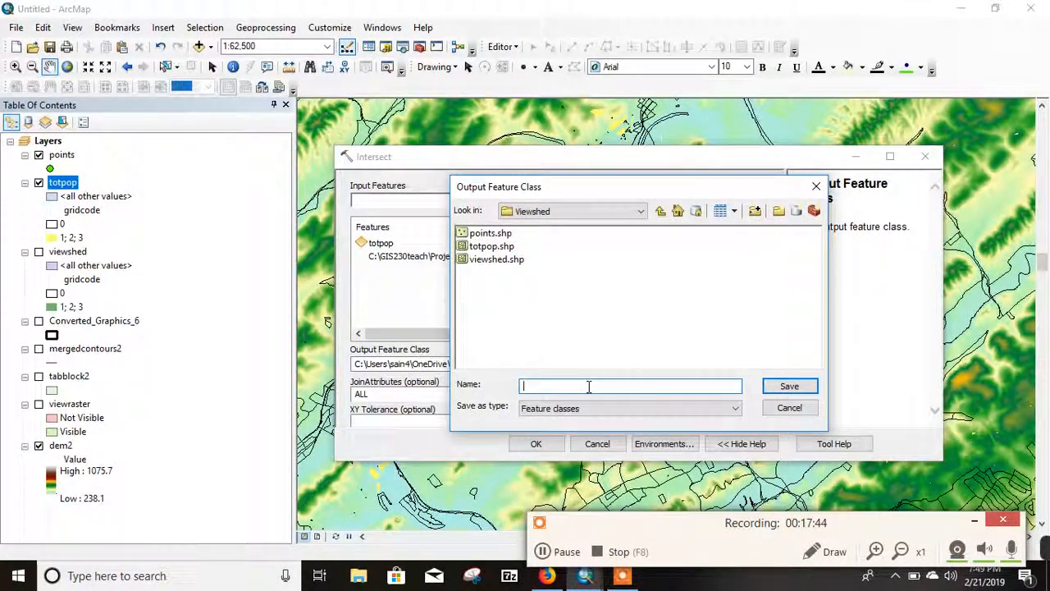
{"action": "type", "text": "city"}
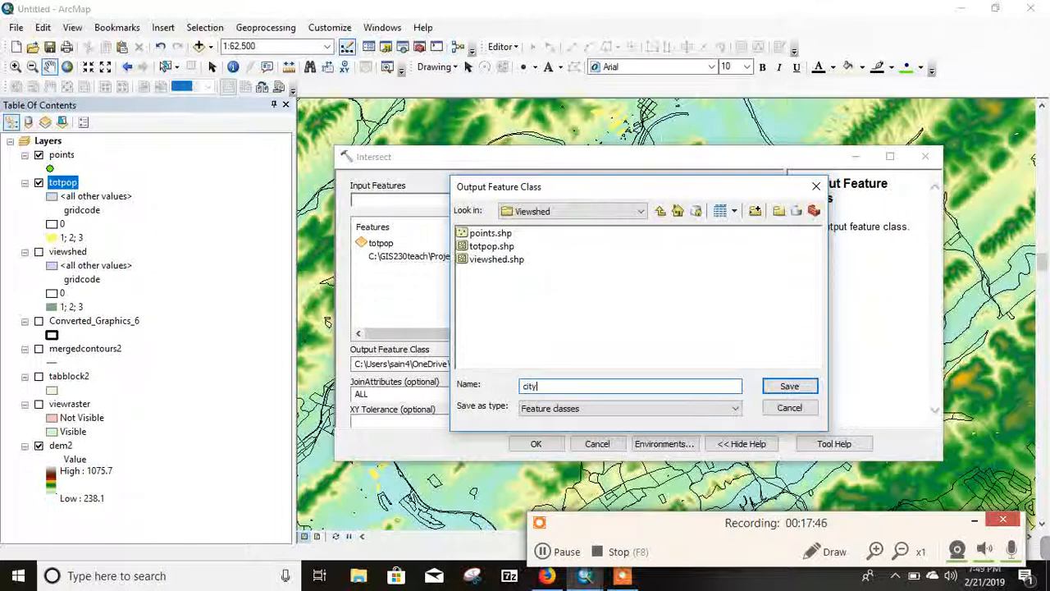
{"action": "type", "text": "pop"}
{"action": "left_click", "coordinate": [800, 389]}
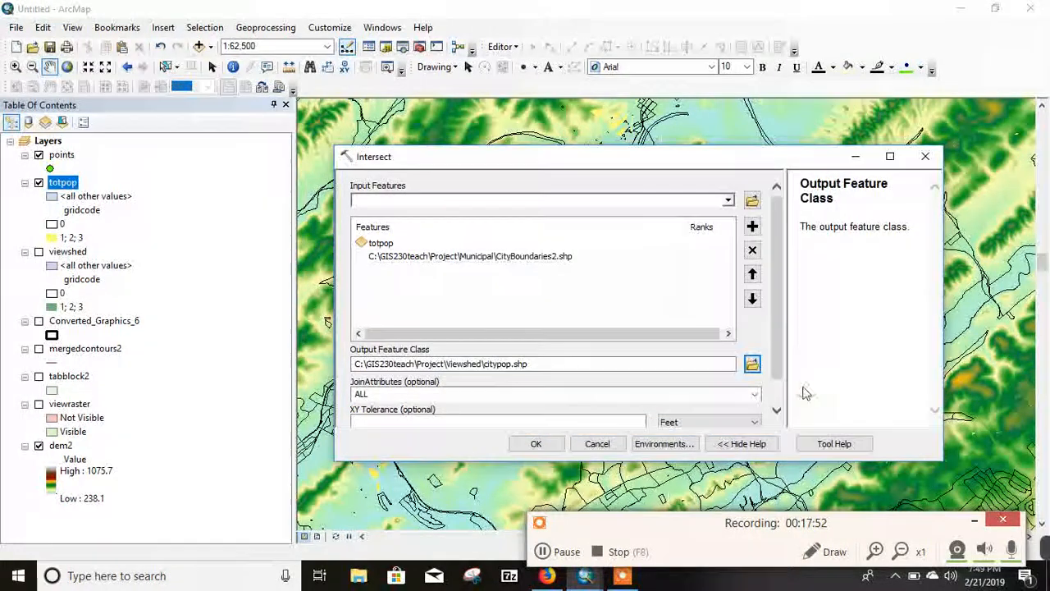
{"action": "left_click", "coordinate": [537, 445]}
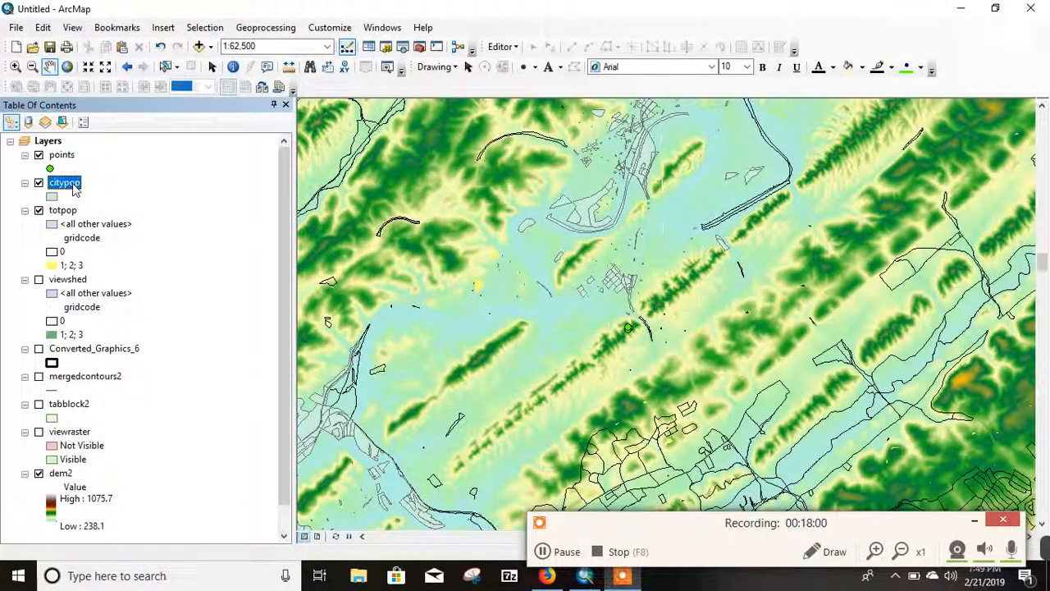
Step: Hide the totpop layer, then open the citypop attribute table and look through its census block and city fields
{"action": "left_click", "coordinate": [38, 210]}
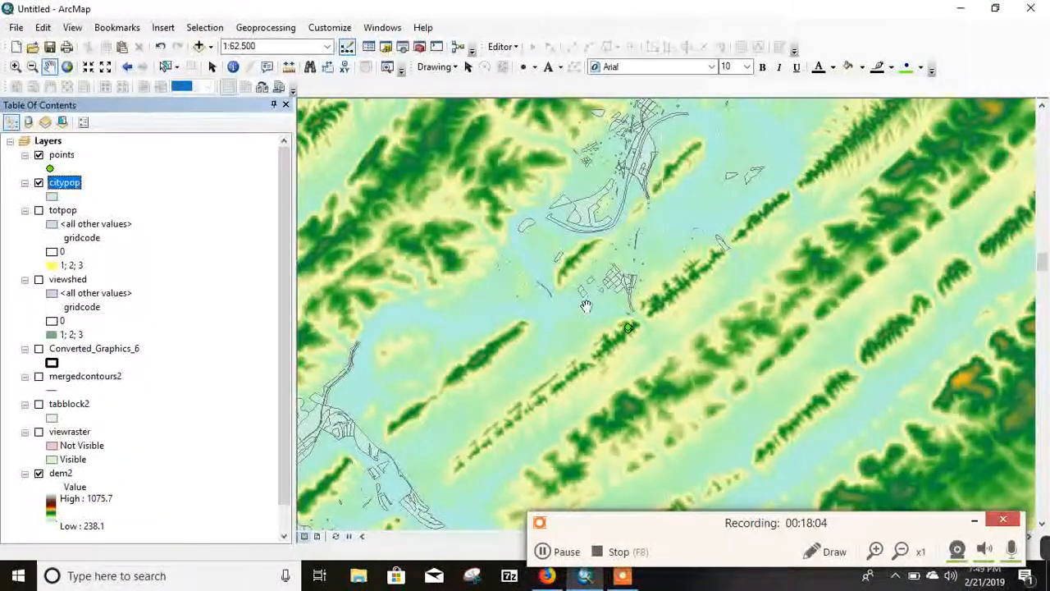
{"action": "right_click", "coordinate": [76, 188]}
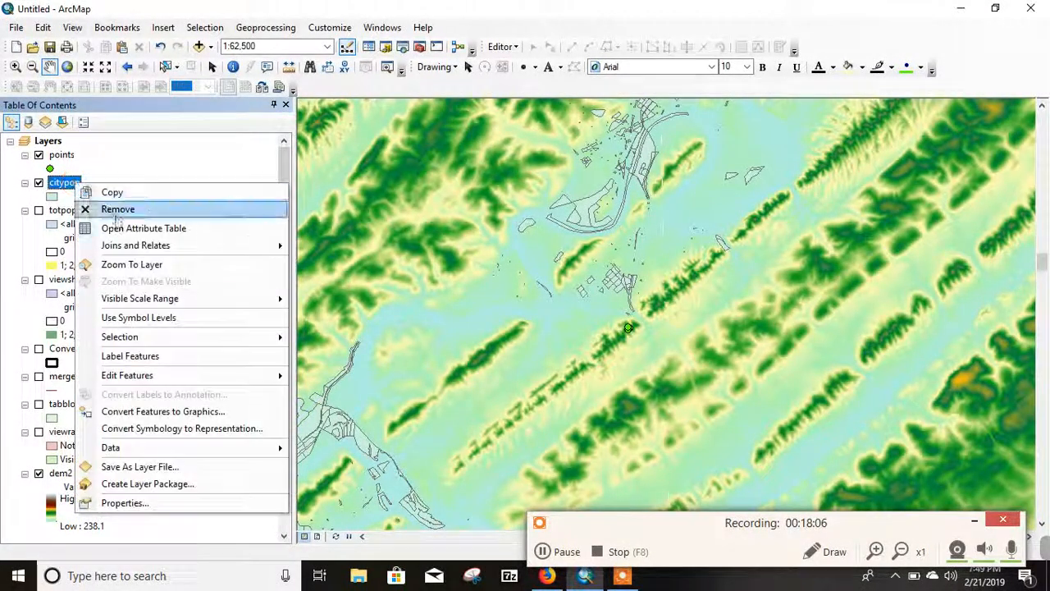
{"action": "left_click", "coordinate": [132, 229]}
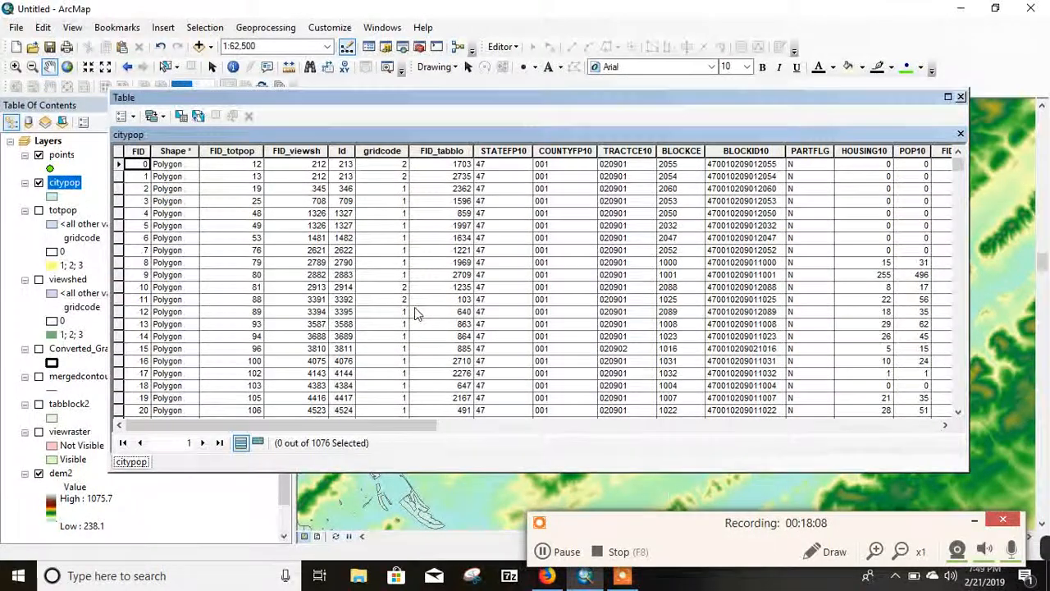
{"action": "scroll", "coordinate": [389, 273], "scroll_direction": "down", "scroll_amount": 10}
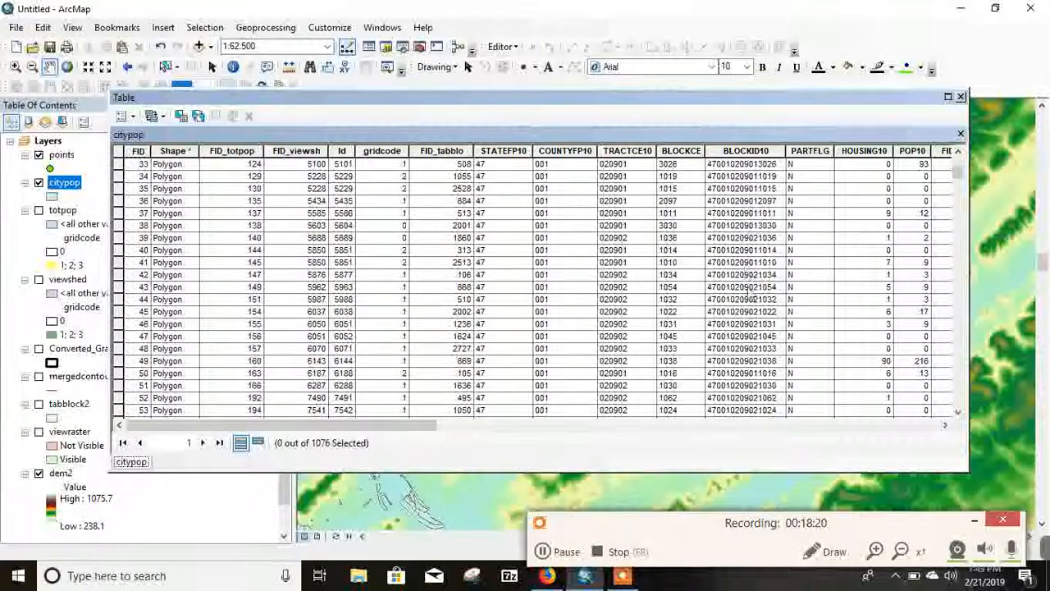
{"action": "scroll", "coordinate": [748, 279], "scroll_direction": "up", "scroll_amount": 7}
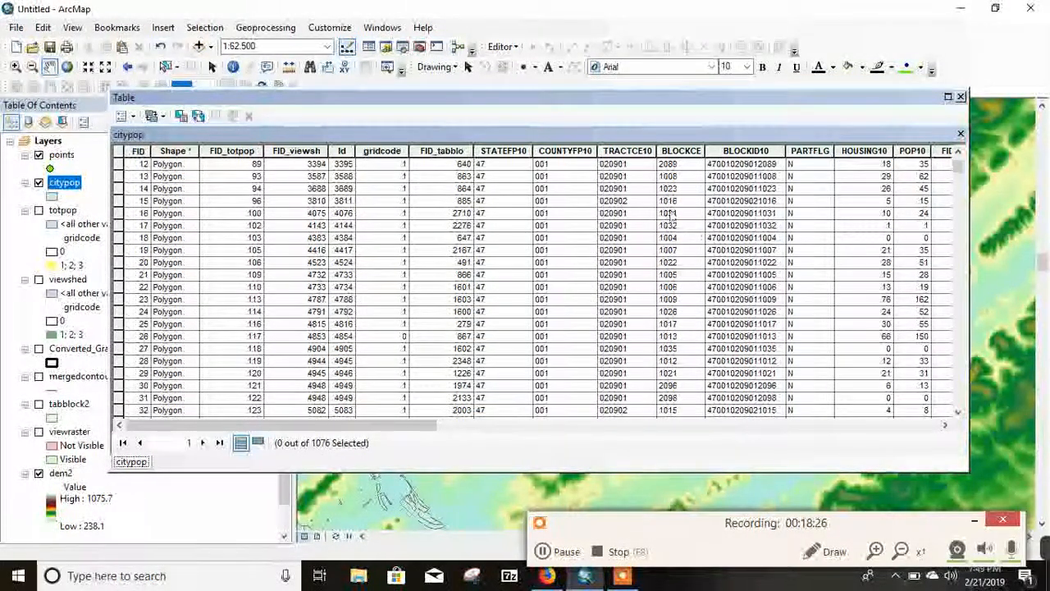
{"action": "left_click_drag", "start_coordinate": [410, 425], "coordinate": [546, 440]}
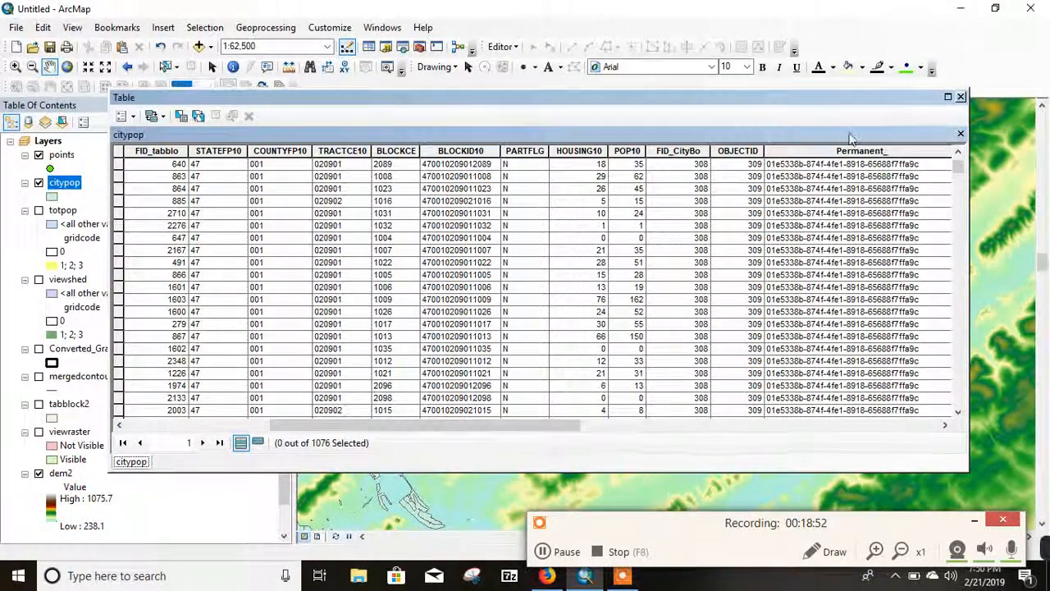
Step: Start a selection by attributes on the citypop table with the condition "gridcode" <> 0
{"action": "left_click", "coordinate": [180, 116]}
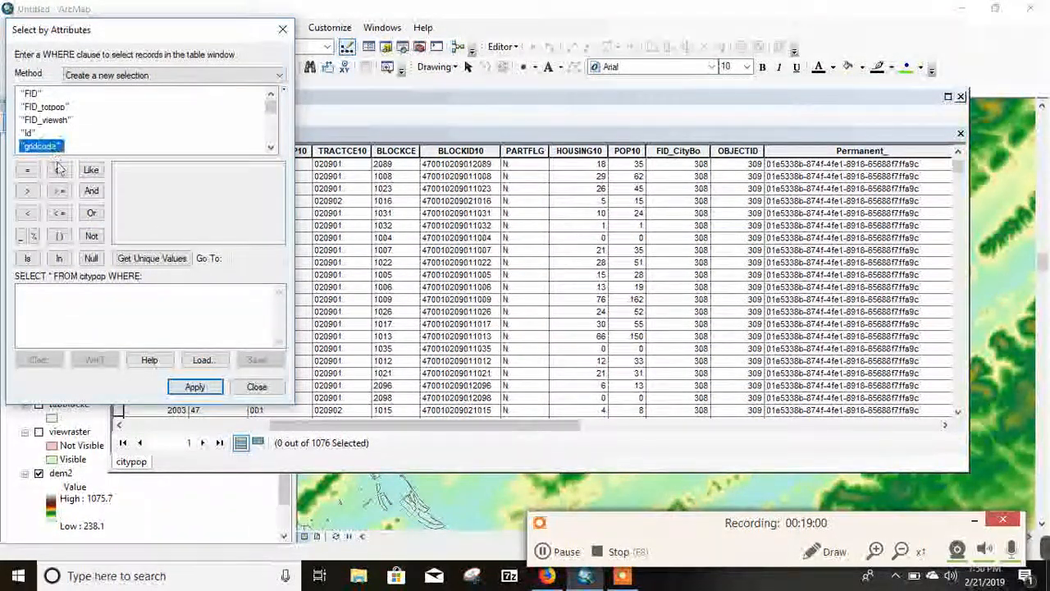
{"action": "double_click", "coordinate": [50, 149]}
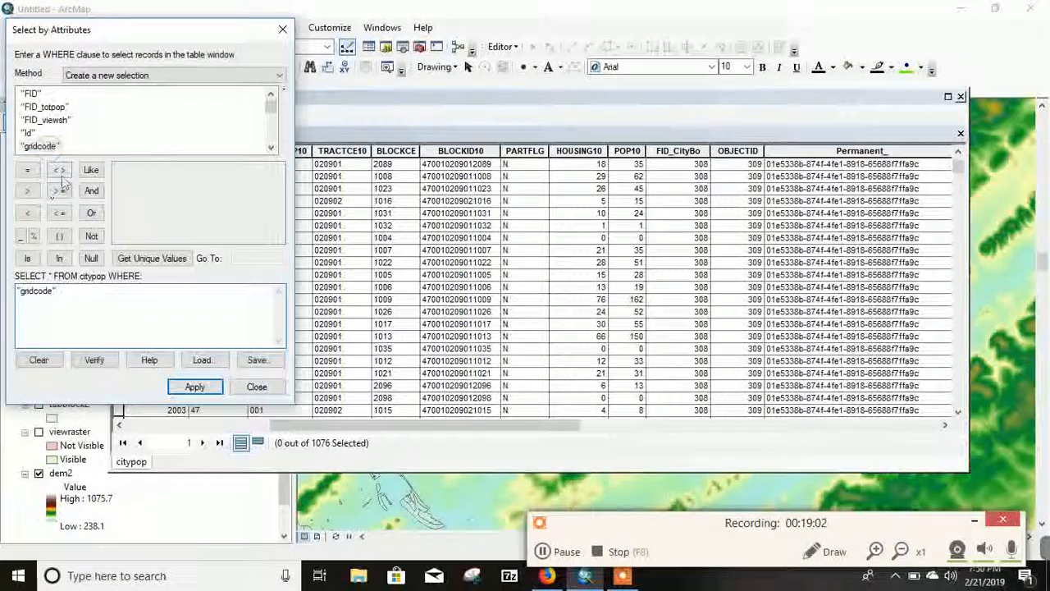
{"action": "left_click", "coordinate": [59, 169]}
{"action": "left_click", "coordinate": [152, 257]}
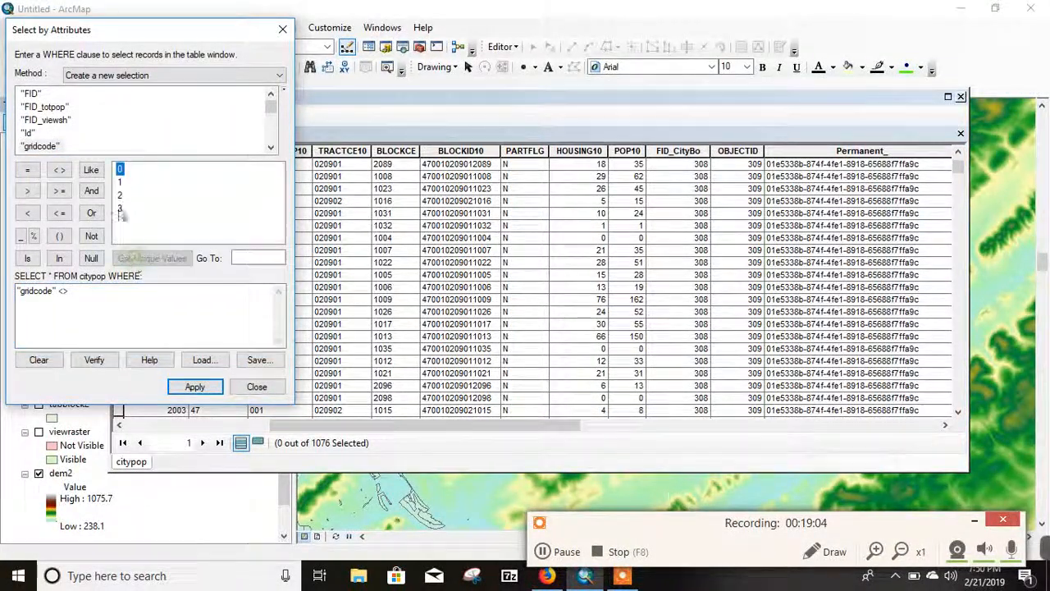
{"action": "double_click", "coordinate": [120, 171]}
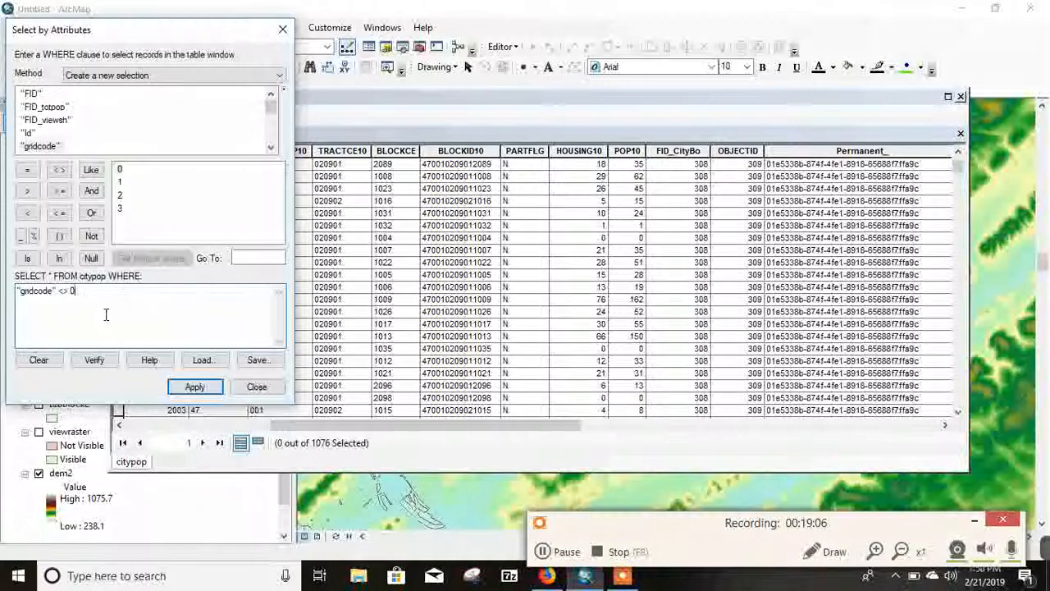
Step: Extend the query with AND "FID_CityBo" = 89 and apply it to select the matching citypop records
{"action": "left_click", "coordinate": [91, 192]}
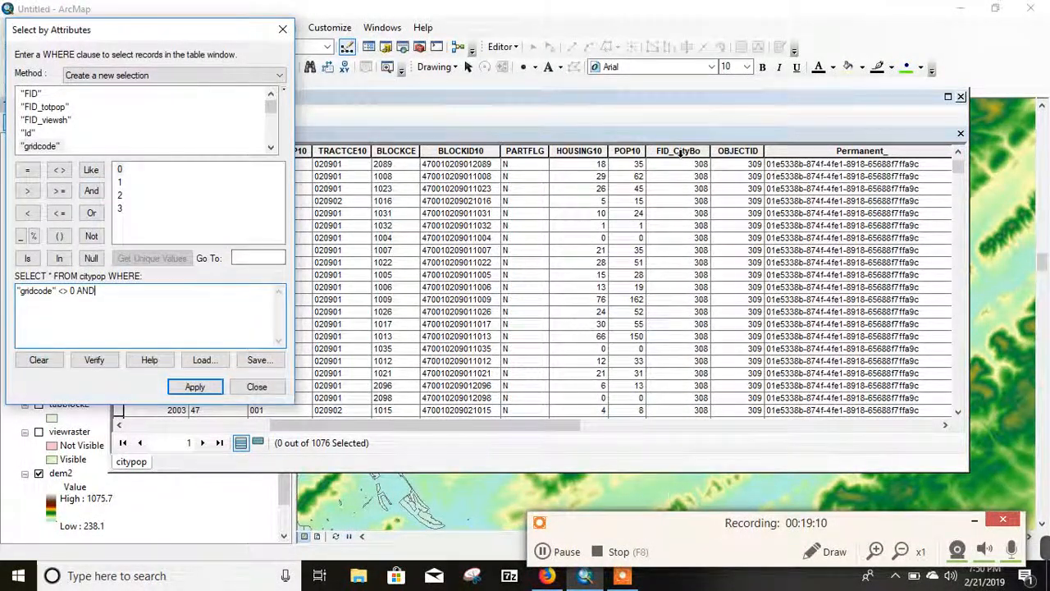
{"action": "left_click", "coordinate": [270, 148]}
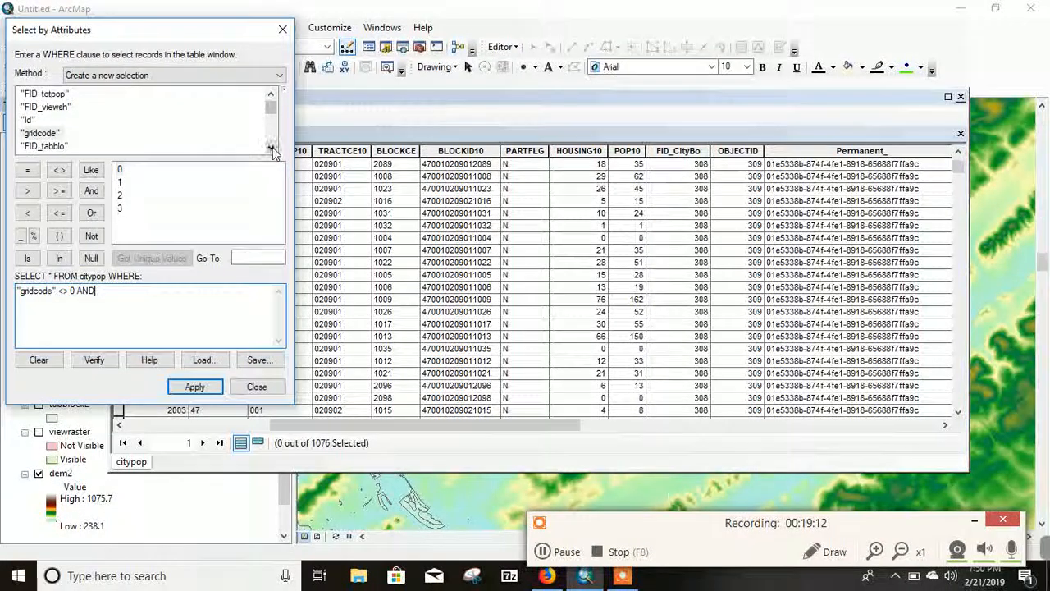
{"action": "left_click", "coordinate": [271, 149]}
{"action": "left_click", "coordinate": [270, 149]}
{"action": "left_click", "coordinate": [270, 149]}
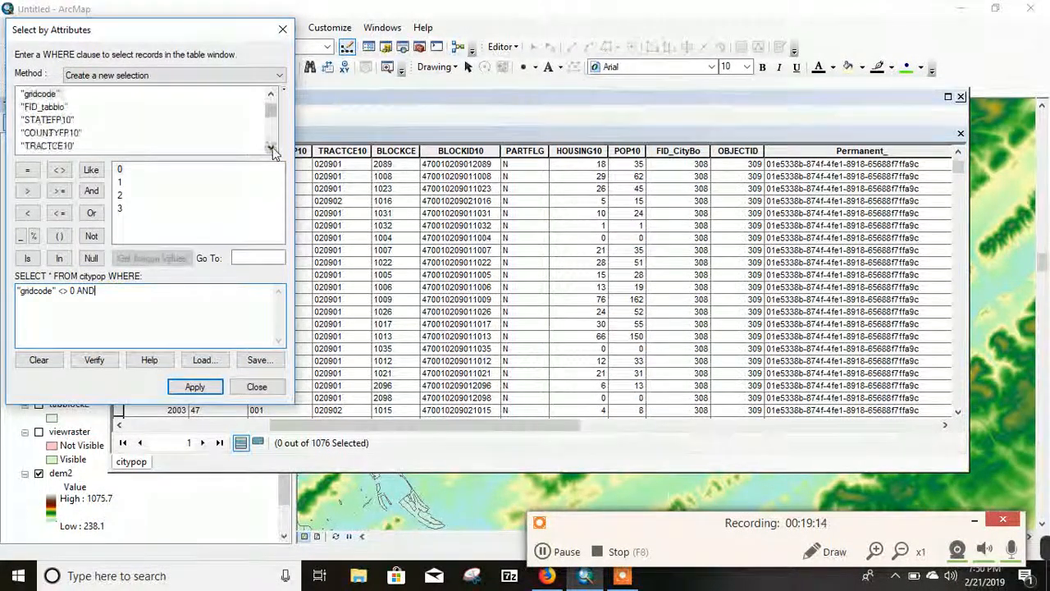
{"action": "left_click", "coordinate": [270, 148]}
{"action": "left_click", "coordinate": [270, 149]}
{"action": "left_click", "coordinate": [270, 149]}
{"action": "left_click", "coordinate": [272, 149]}
{"action": "left_click", "coordinate": [272, 148]}
{"action": "left_click", "coordinate": [272, 148]}
{"action": "left_click", "coordinate": [271, 149]}
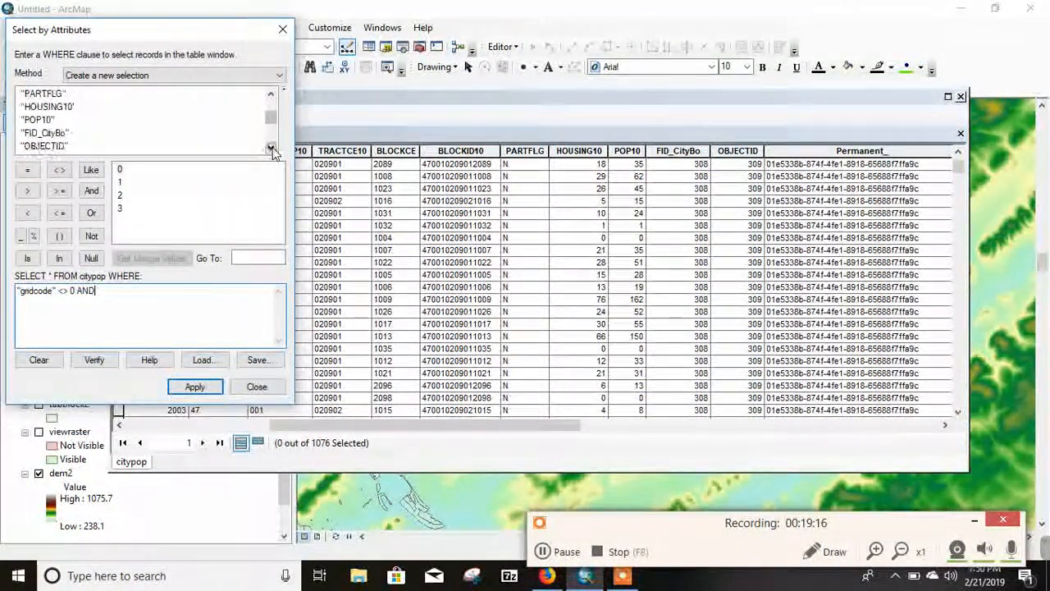
{"action": "double_click", "coordinate": [60, 134]}
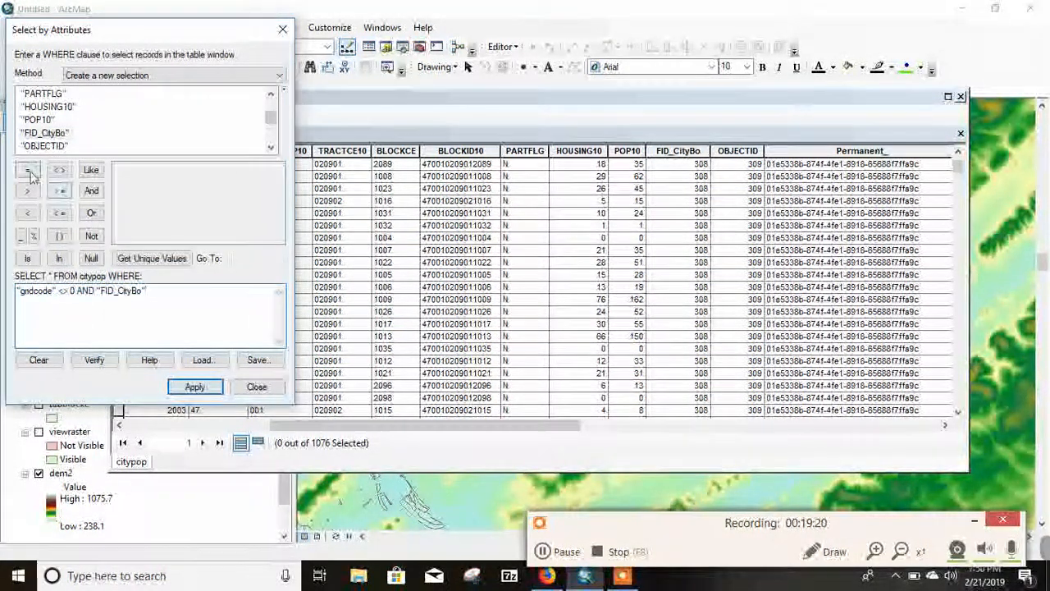
{"action": "left_click", "coordinate": [164, 259]}
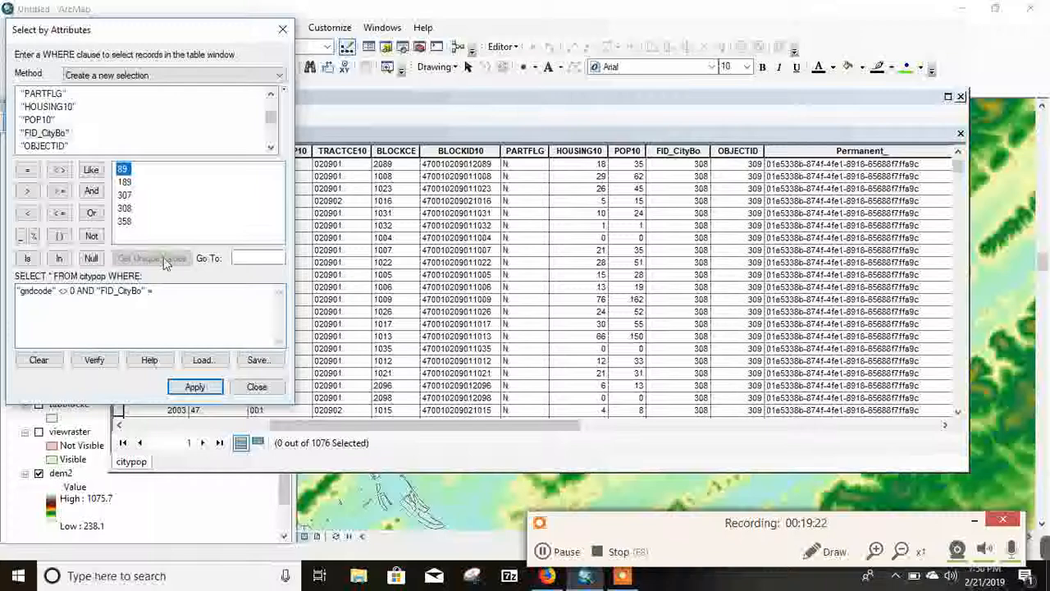
{"action": "double_click", "coordinate": [122, 169]}
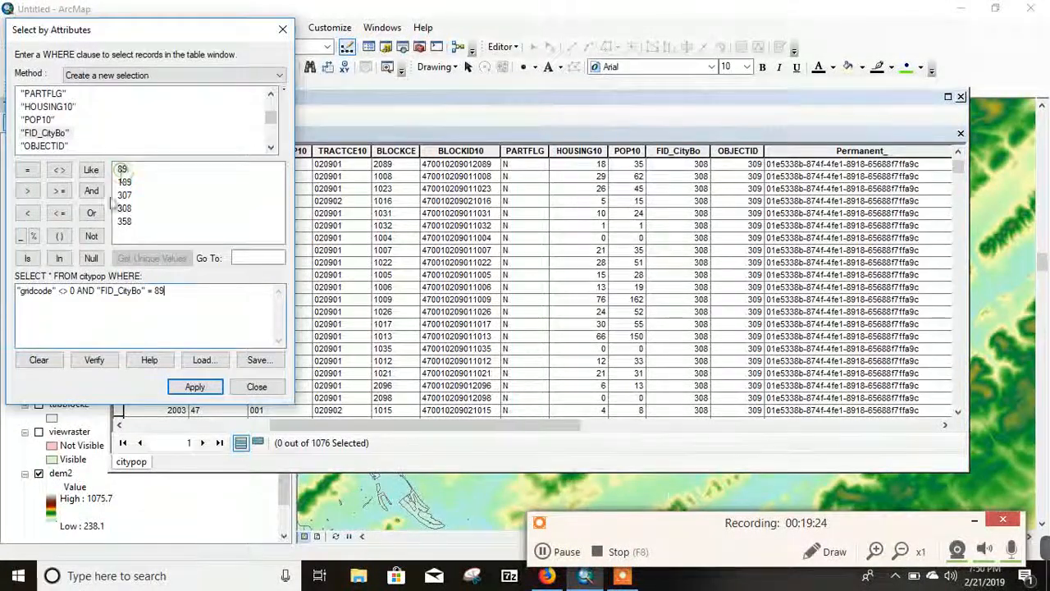
{"action": "left_click", "coordinate": [194, 387]}
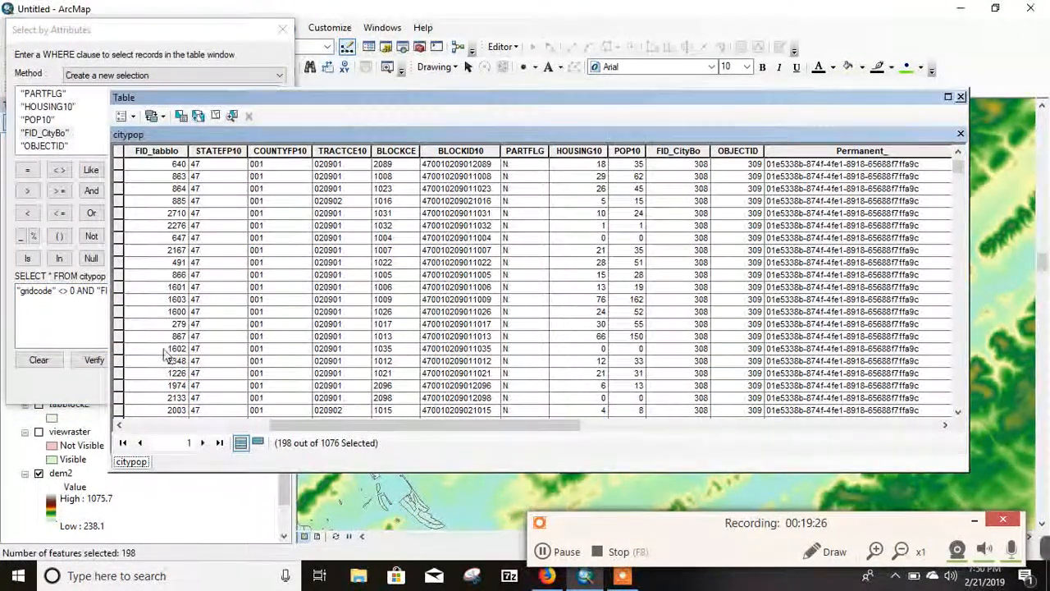
Step: Show only the selected citypop records and check their FID_CityBo and gridcode values
{"action": "left_click", "coordinate": [261, 443]}
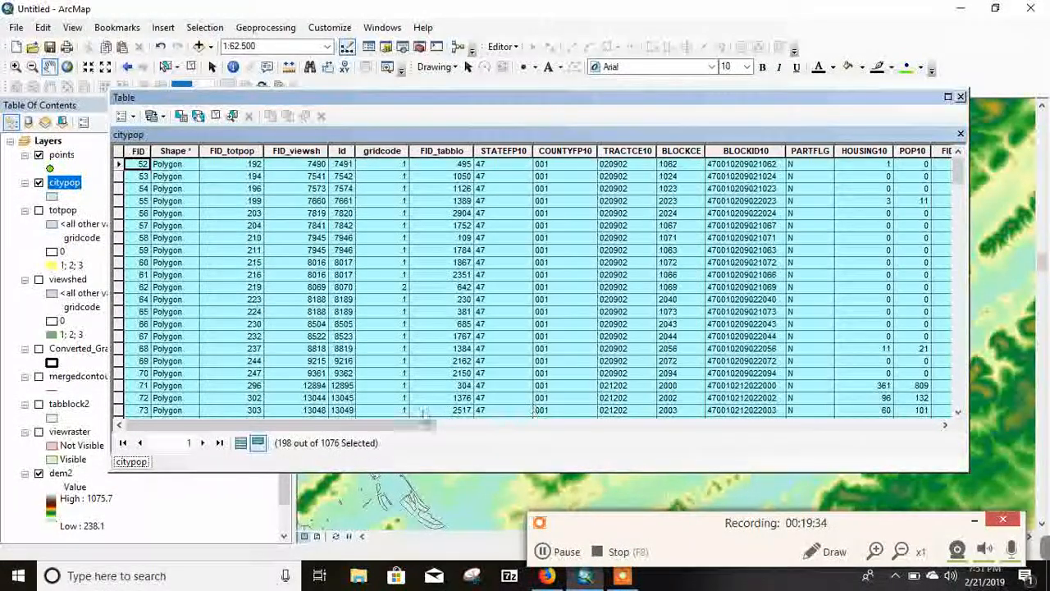
{"action": "left_click_drag", "start_coordinate": [429, 424], "coordinate": [558, 441]}
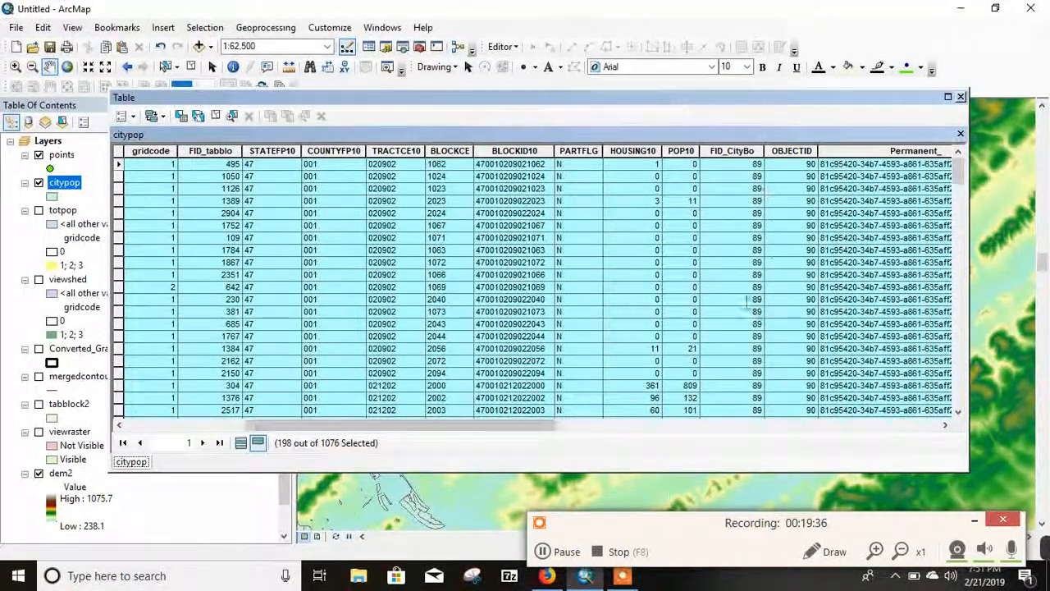
{"action": "scroll", "coordinate": [726, 322], "scroll_direction": "down", "scroll_amount": 4}
{"action": "scroll", "coordinate": [726, 322], "scroll_direction": "up", "scroll_amount": 4}
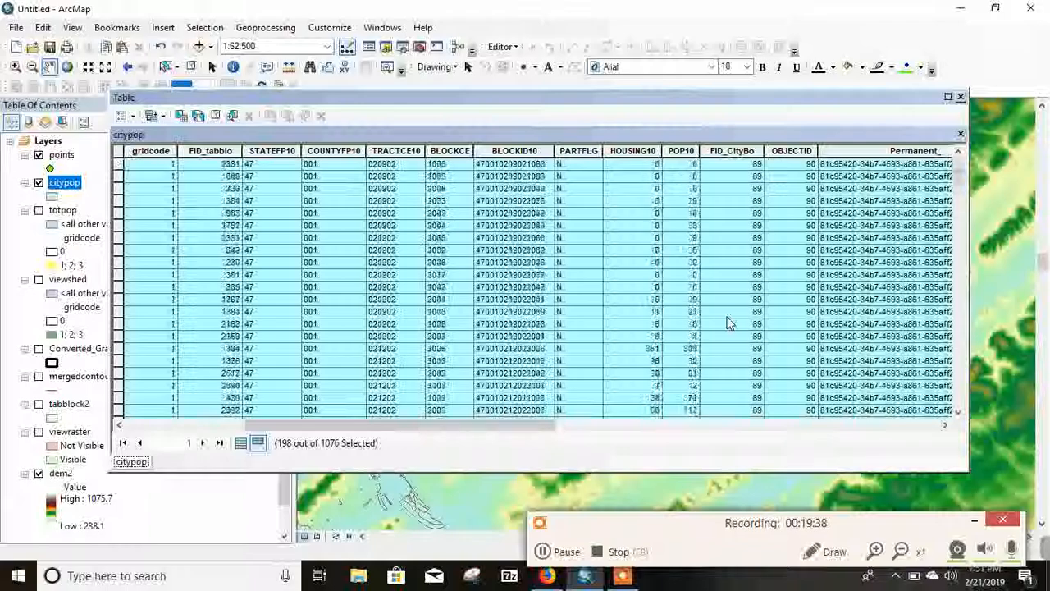
{"action": "left_click_drag", "start_coordinate": [412, 426], "coordinate": [336, 435]}
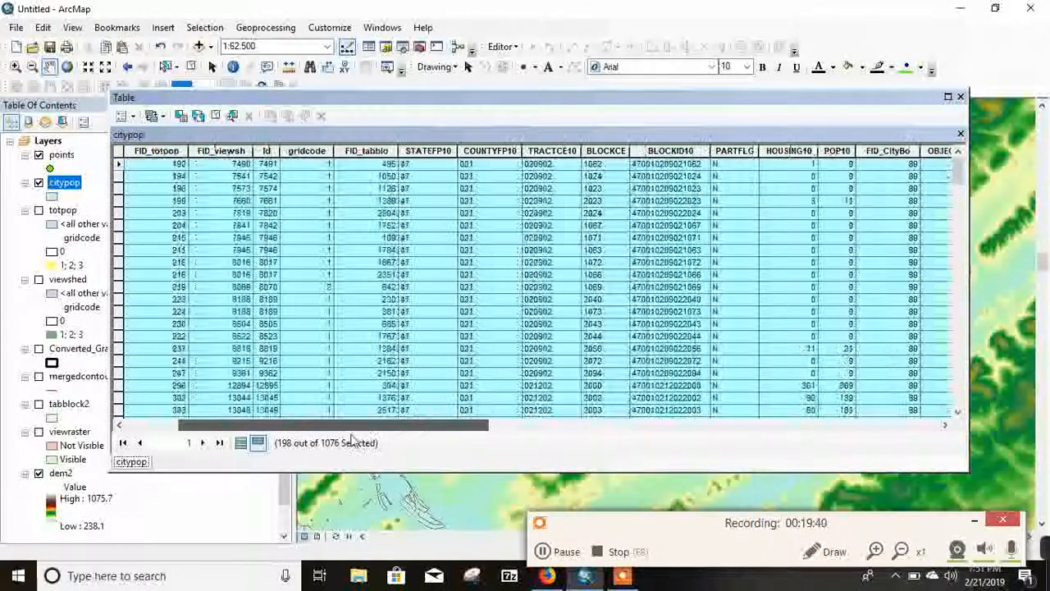
{"action": "scroll", "coordinate": [316, 274], "scroll_direction": "down", "scroll_amount": 10}
{"action": "scroll", "coordinate": [315, 275], "scroll_direction": "down", "scroll_amount": 15}
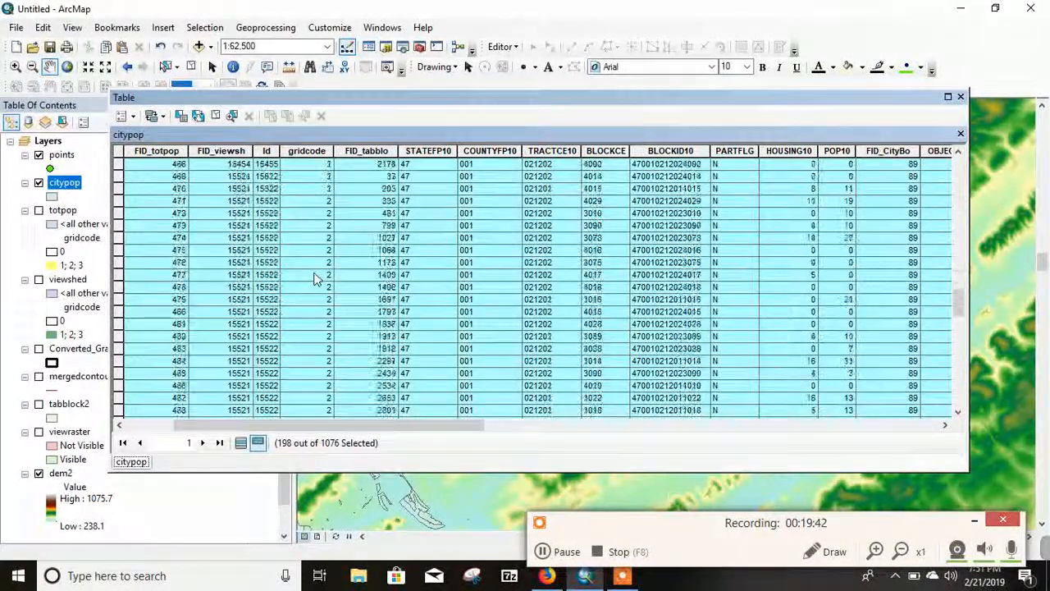
Step: Get the POP10 field statistics for the selected citypop records to read their population sum, and close the attribute table
{"action": "scroll", "coordinate": [316, 304], "scroll_direction": "up", "scroll_amount": 15}
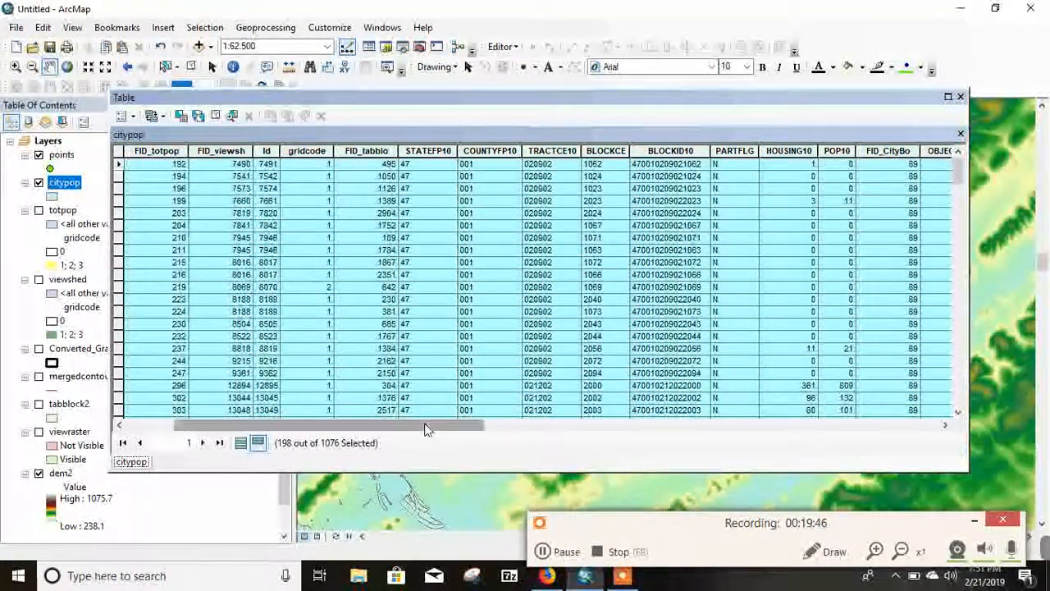
{"action": "left_click_drag", "start_coordinate": [426, 430], "coordinate": [636, 447]}
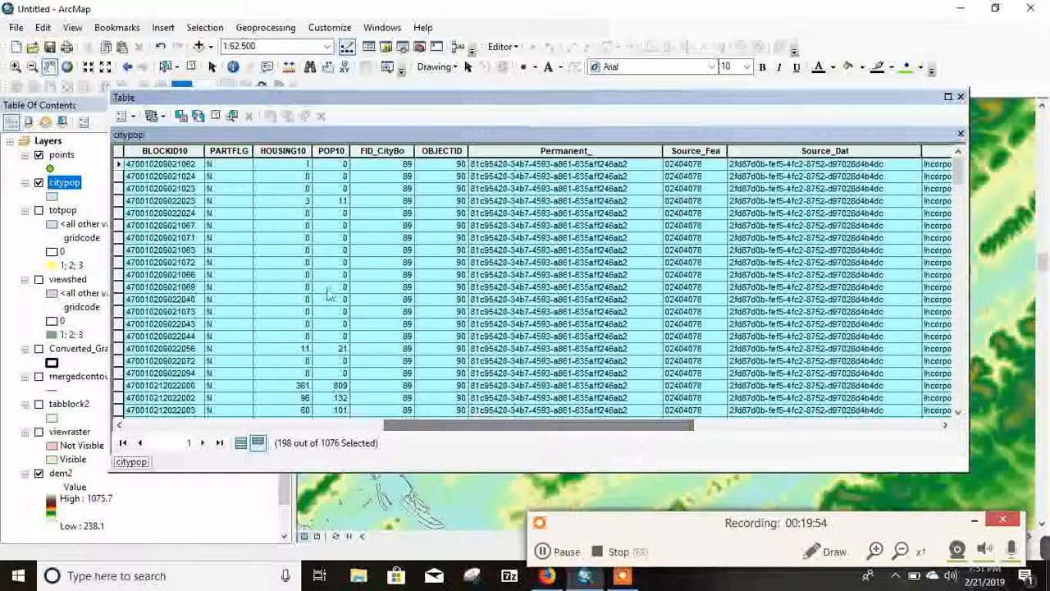
{"action": "right_click", "coordinate": [324, 148]}
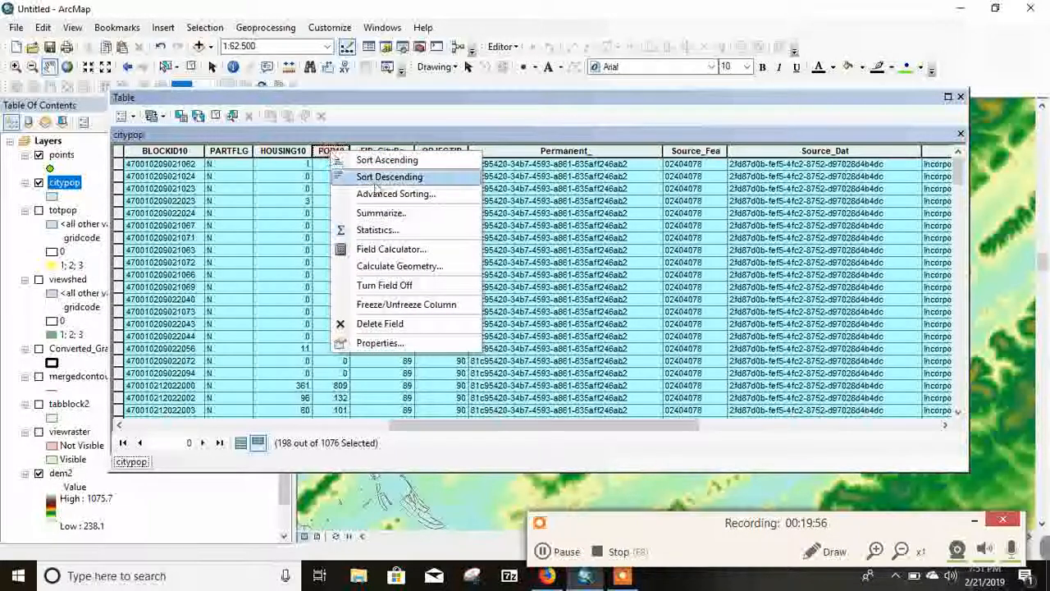
{"action": "left_click", "coordinate": [369, 228]}
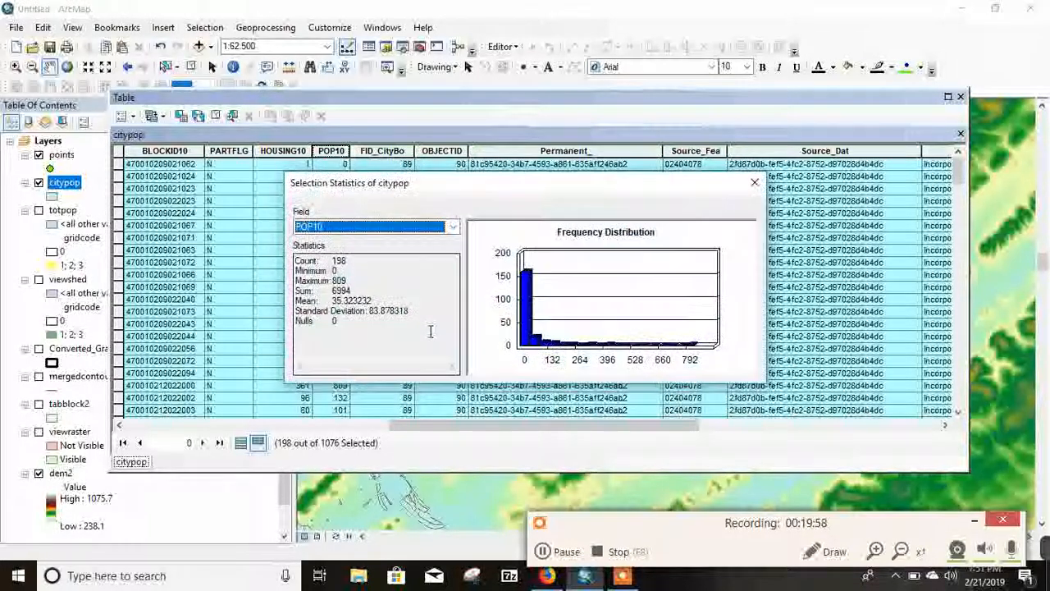
{"action": "left_click_drag", "start_coordinate": [354, 292], "coordinate": [343, 291]}
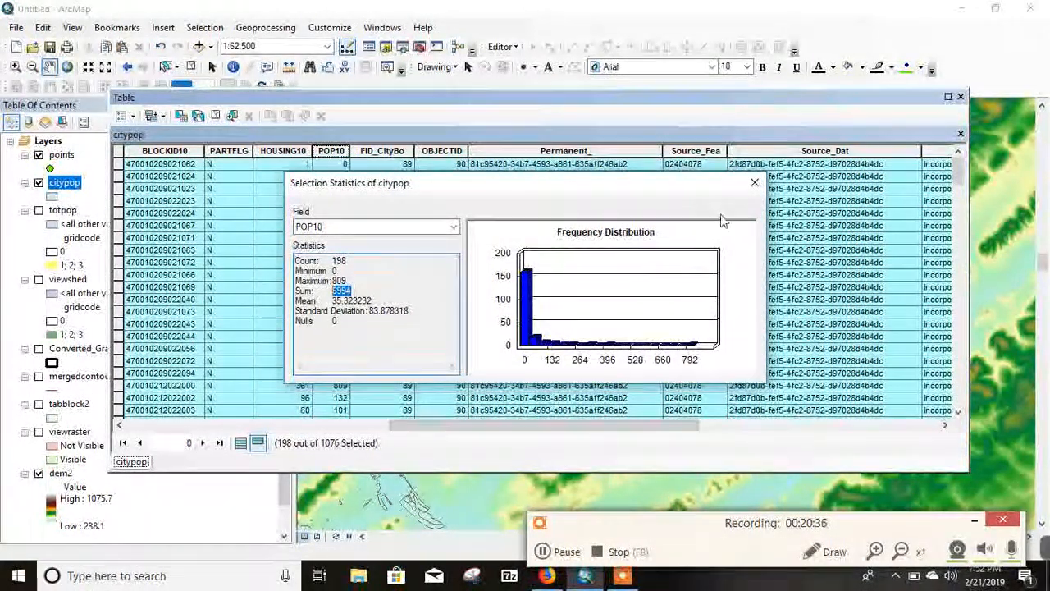
{"action": "left_click", "coordinate": [753, 185]}
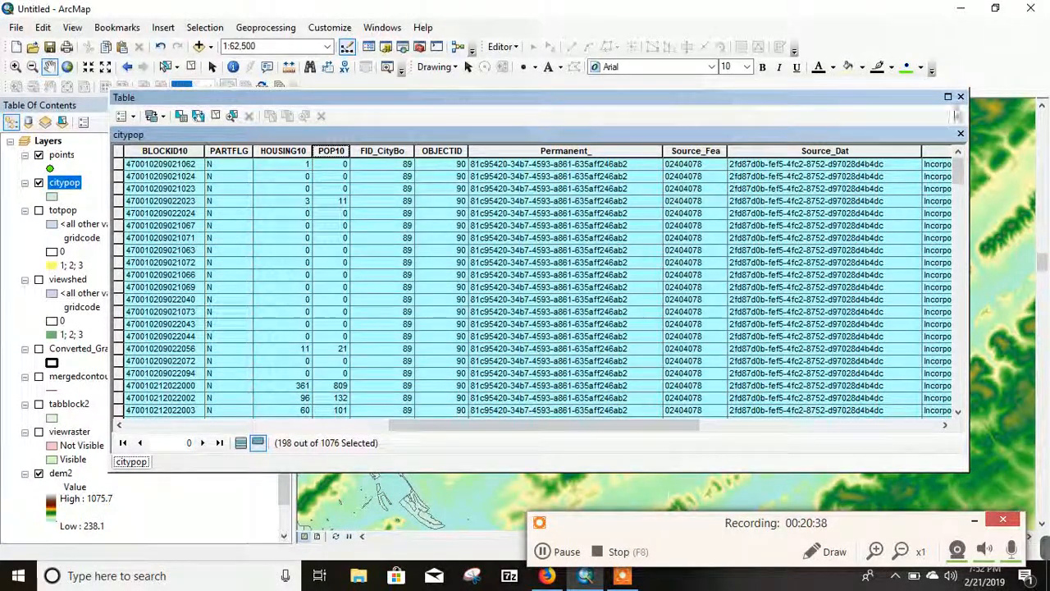
{"action": "left_click", "coordinate": [960, 98]}
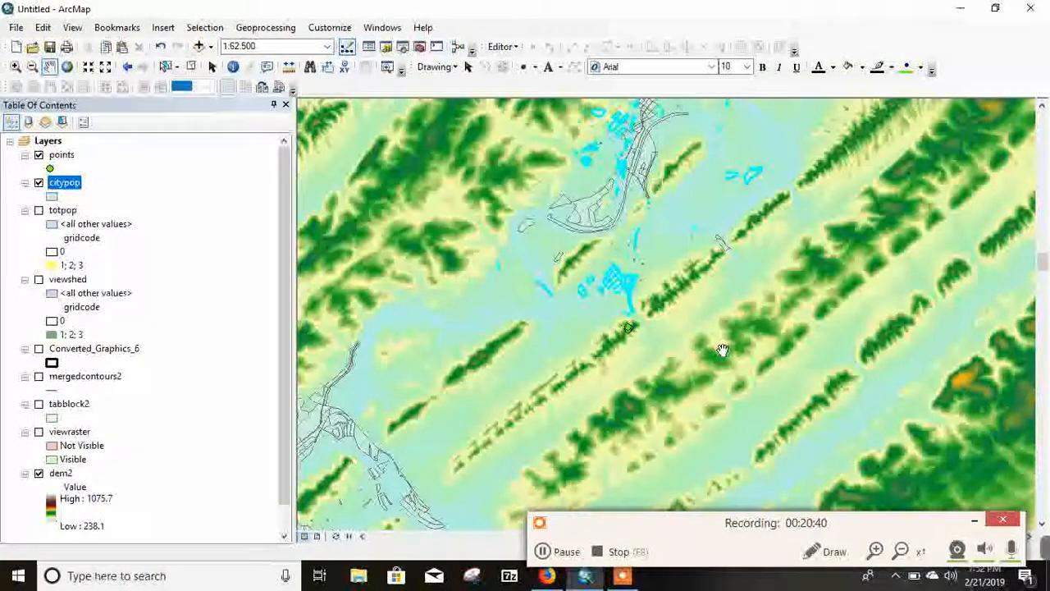